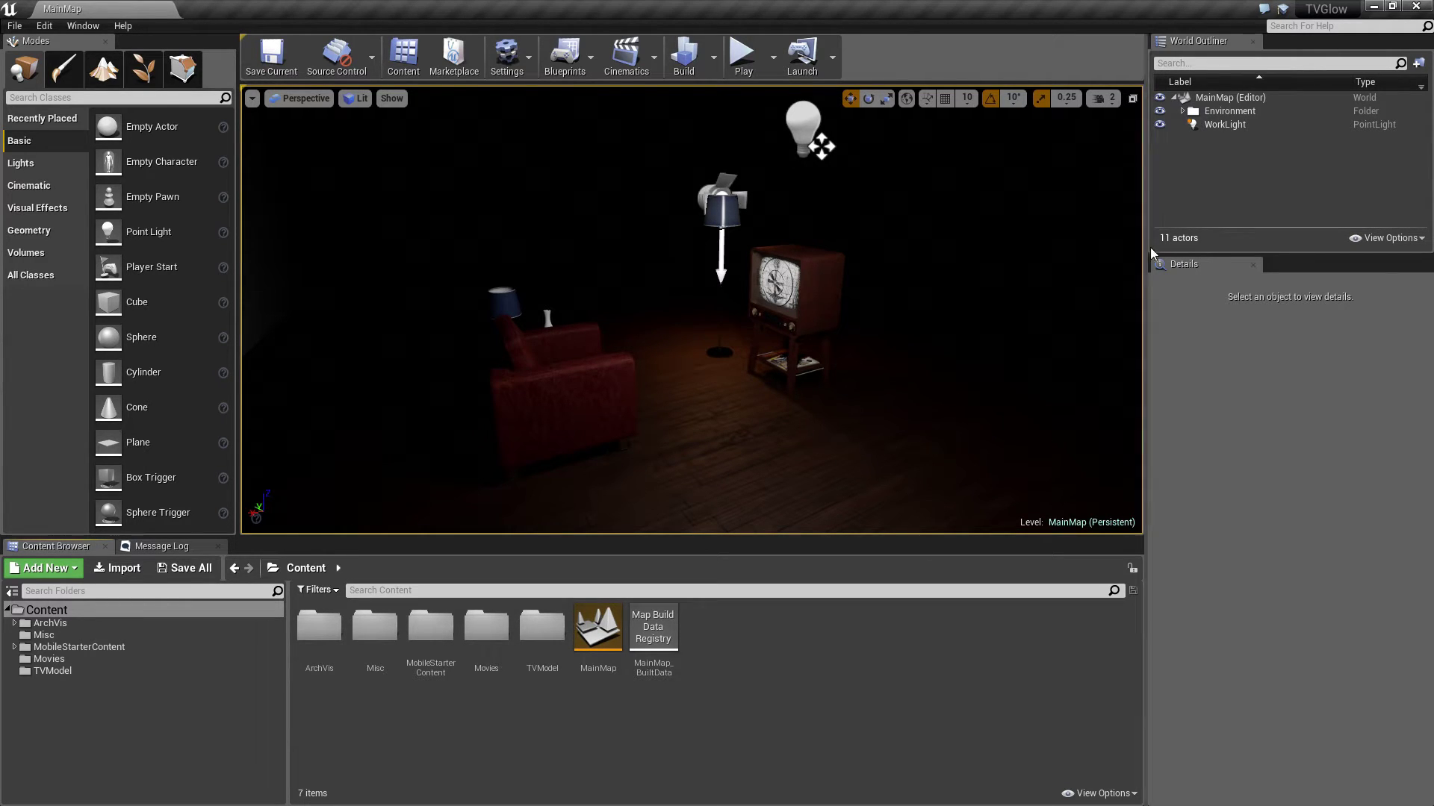
Open the level blueprint that links BeginPlay to Turn Off Work Light
left_click(1214, 130)
left_click(1216, 156)
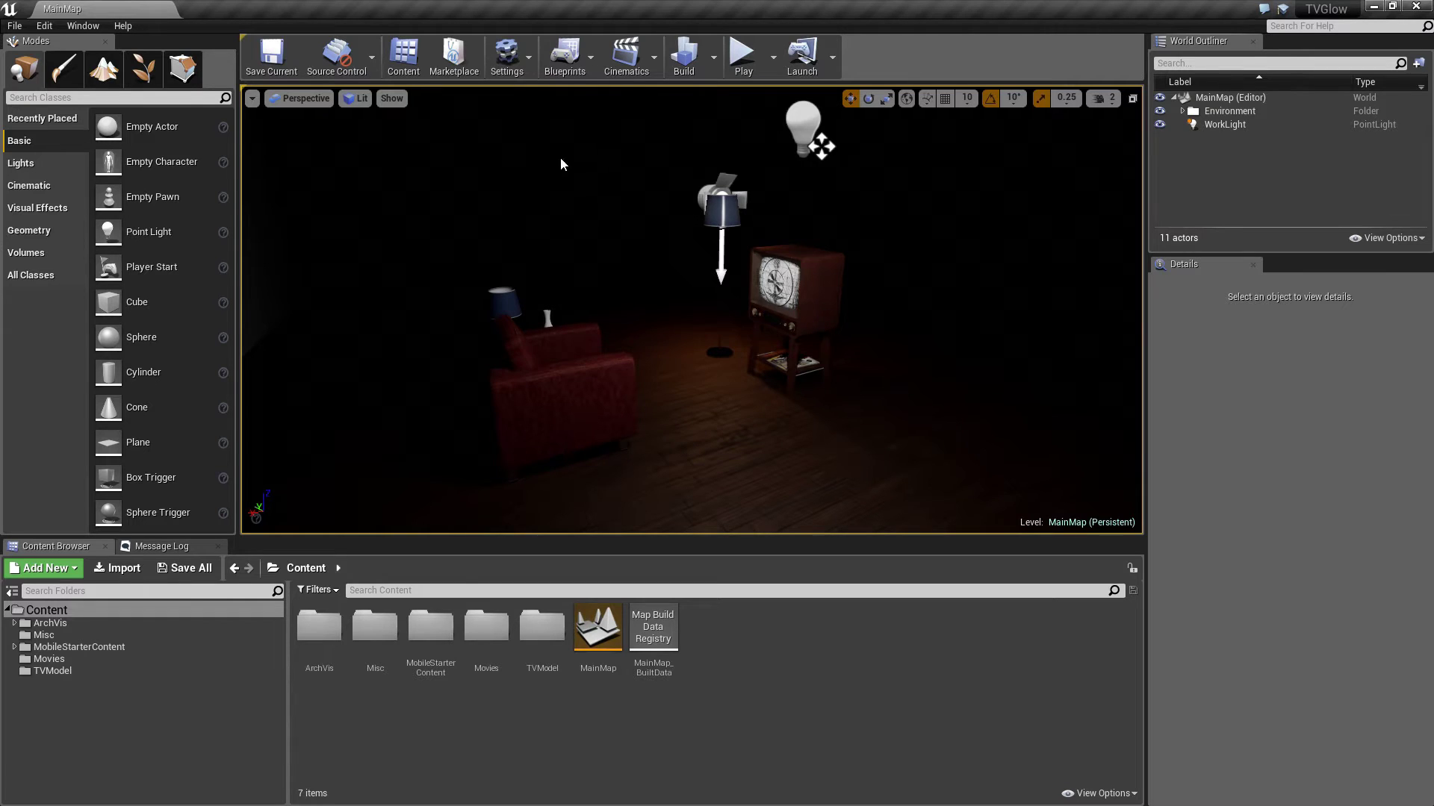
left_click(565, 67)
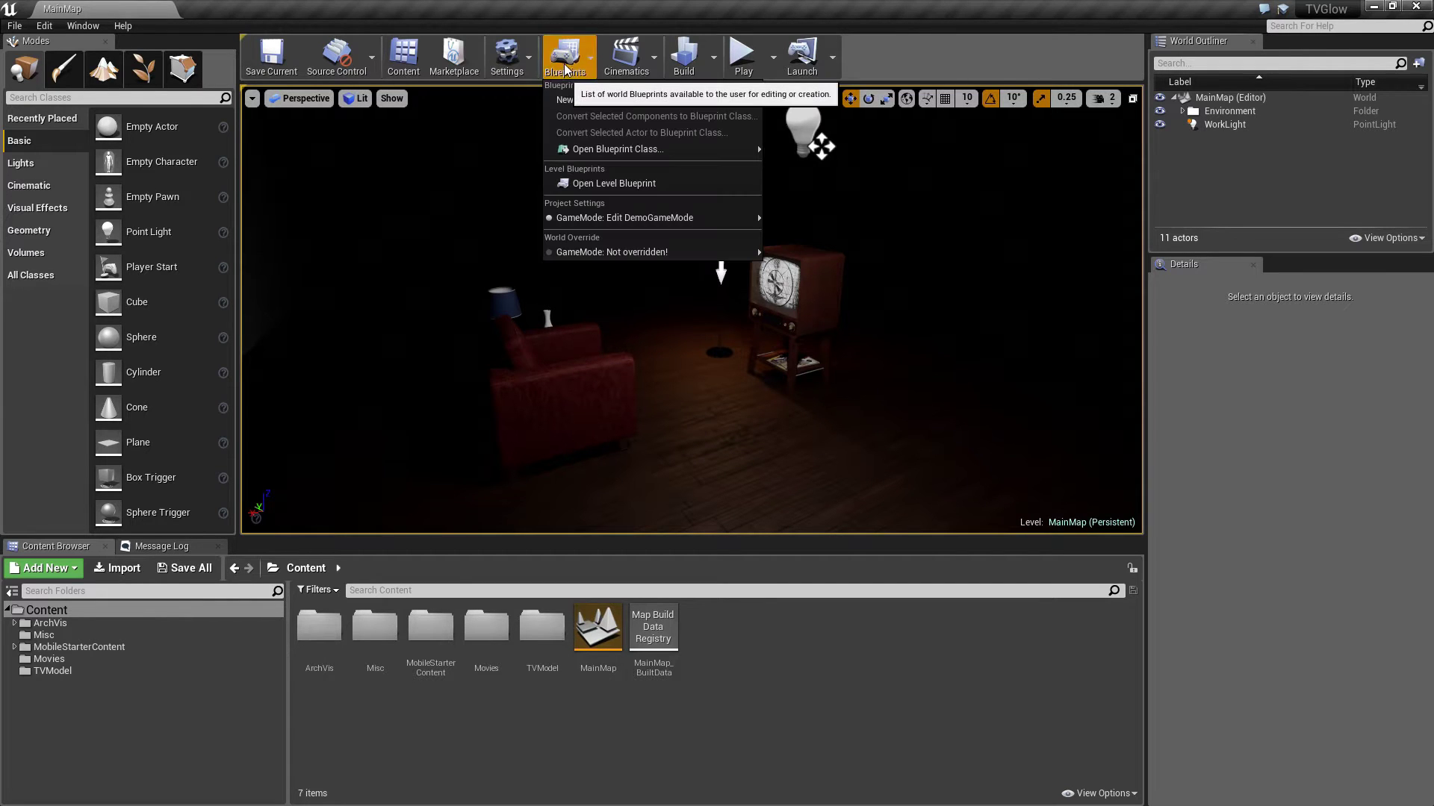
left_click(614, 183)
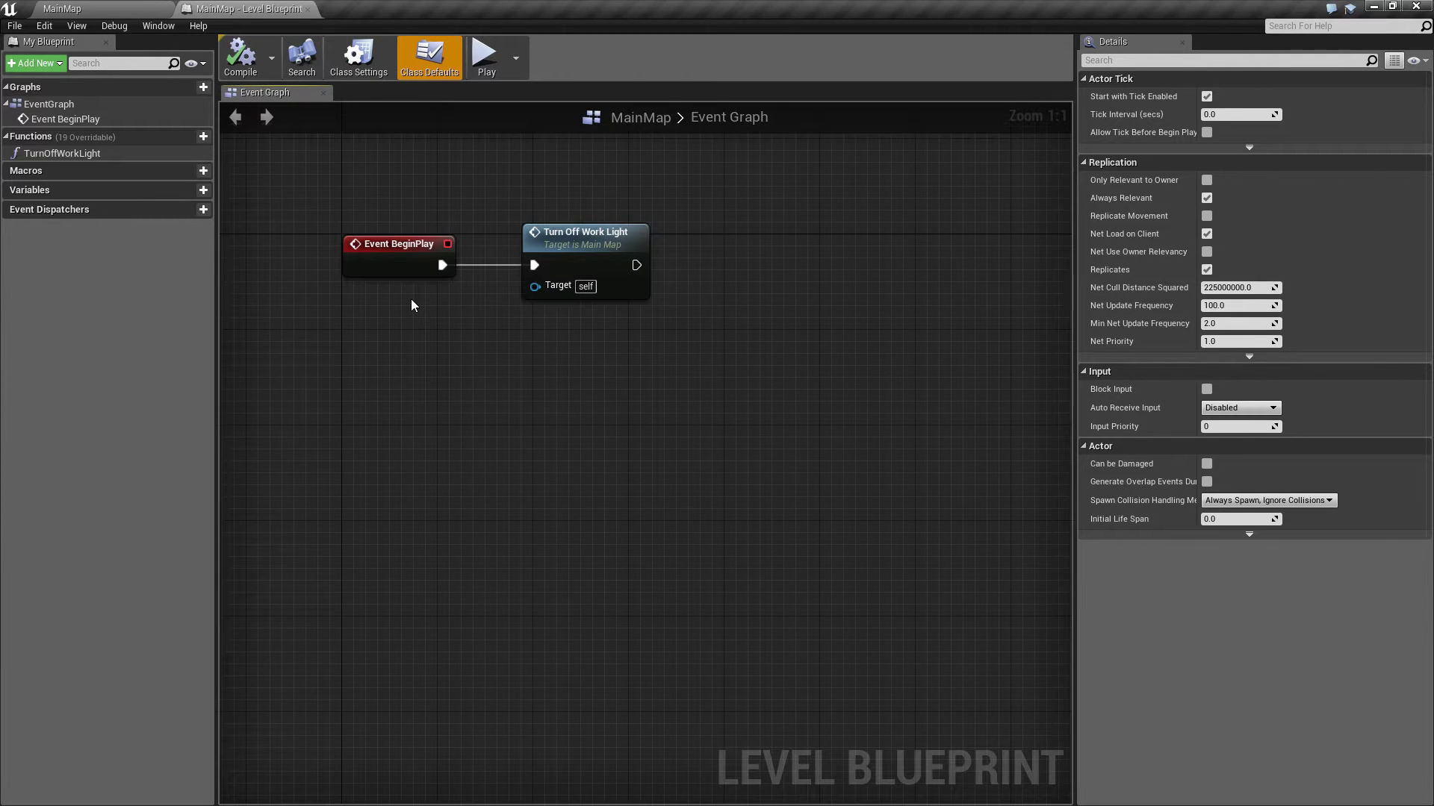
Back in MainMap, run a Play-in-Editor preview and stop it
left_click(128, 4)
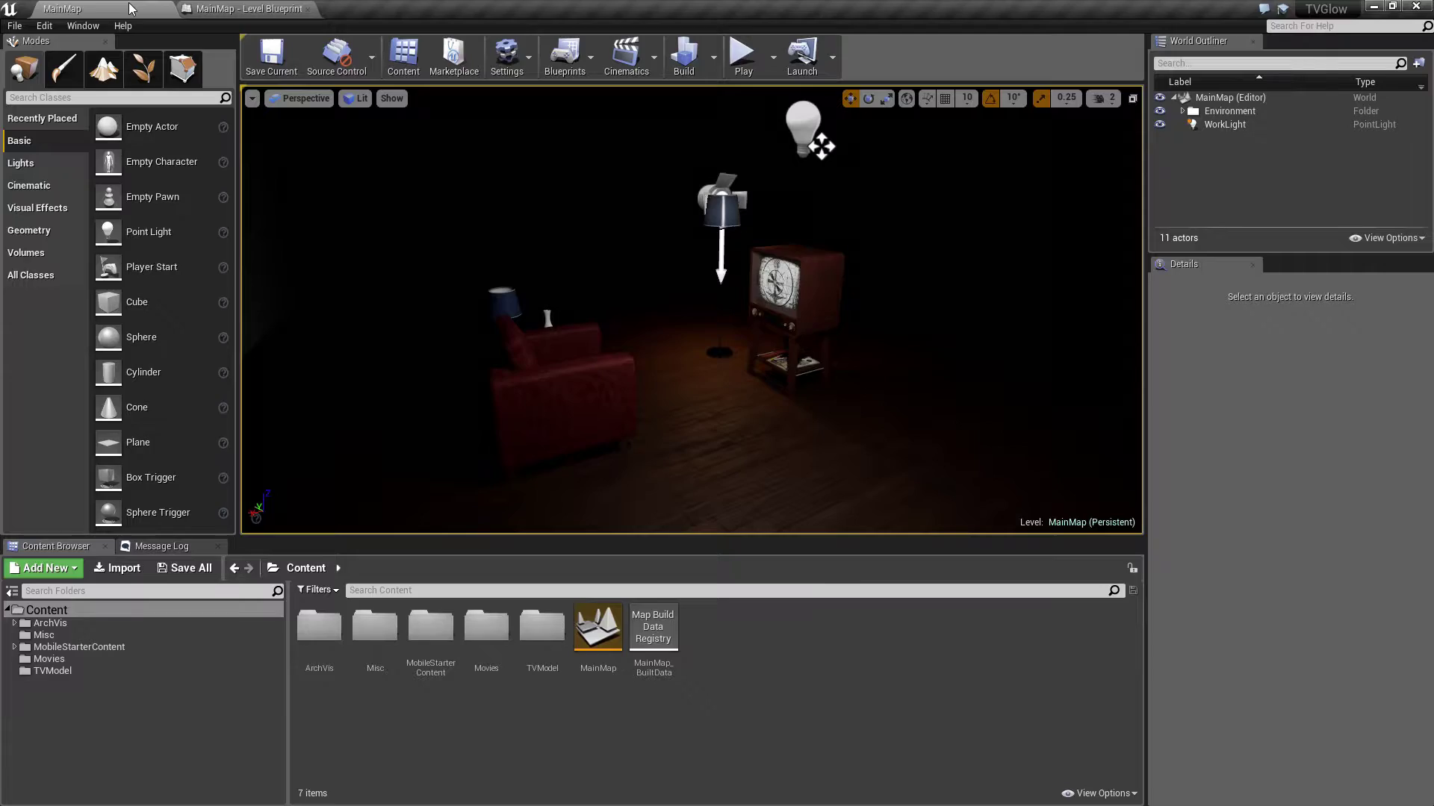
left_click(742, 59)
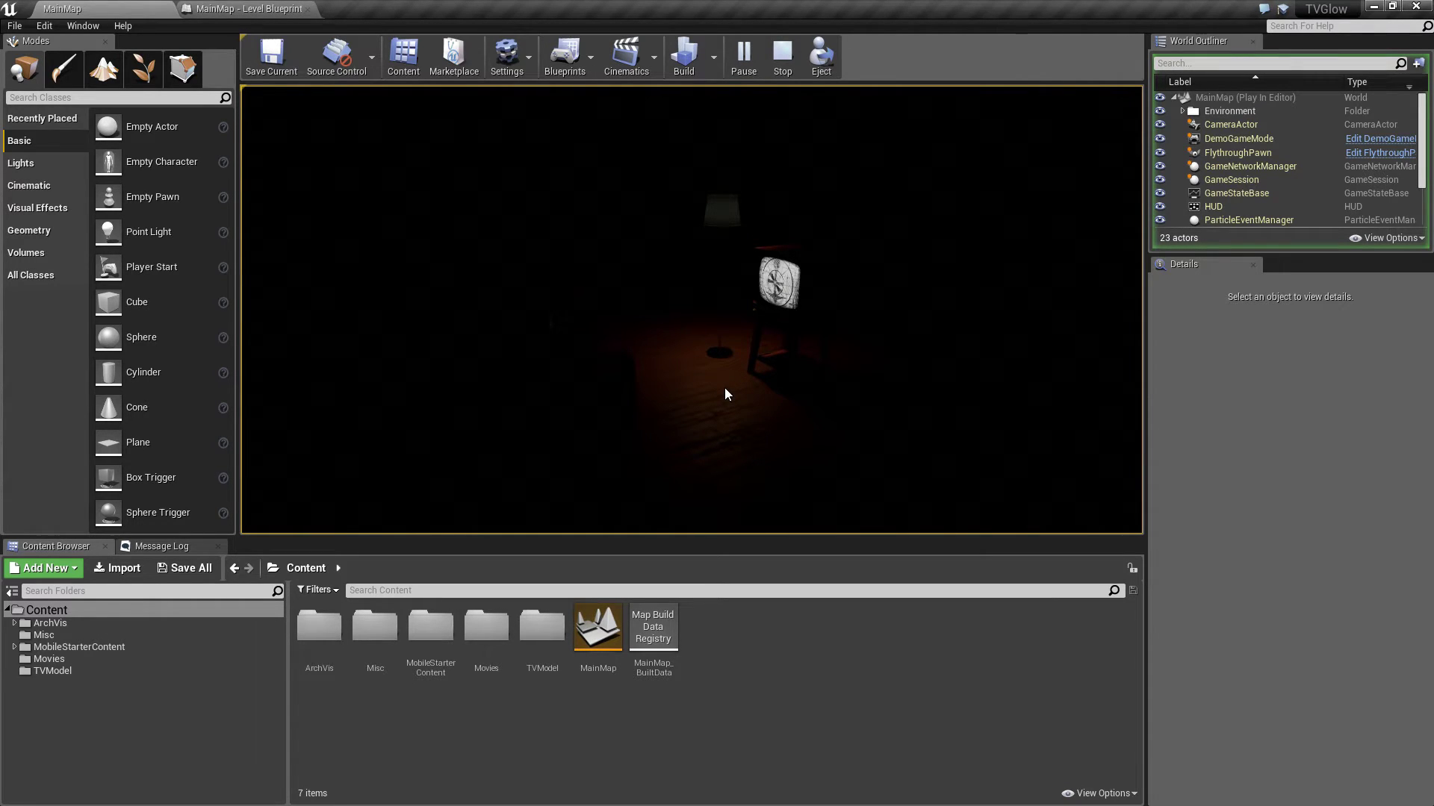
left_click(781, 54)
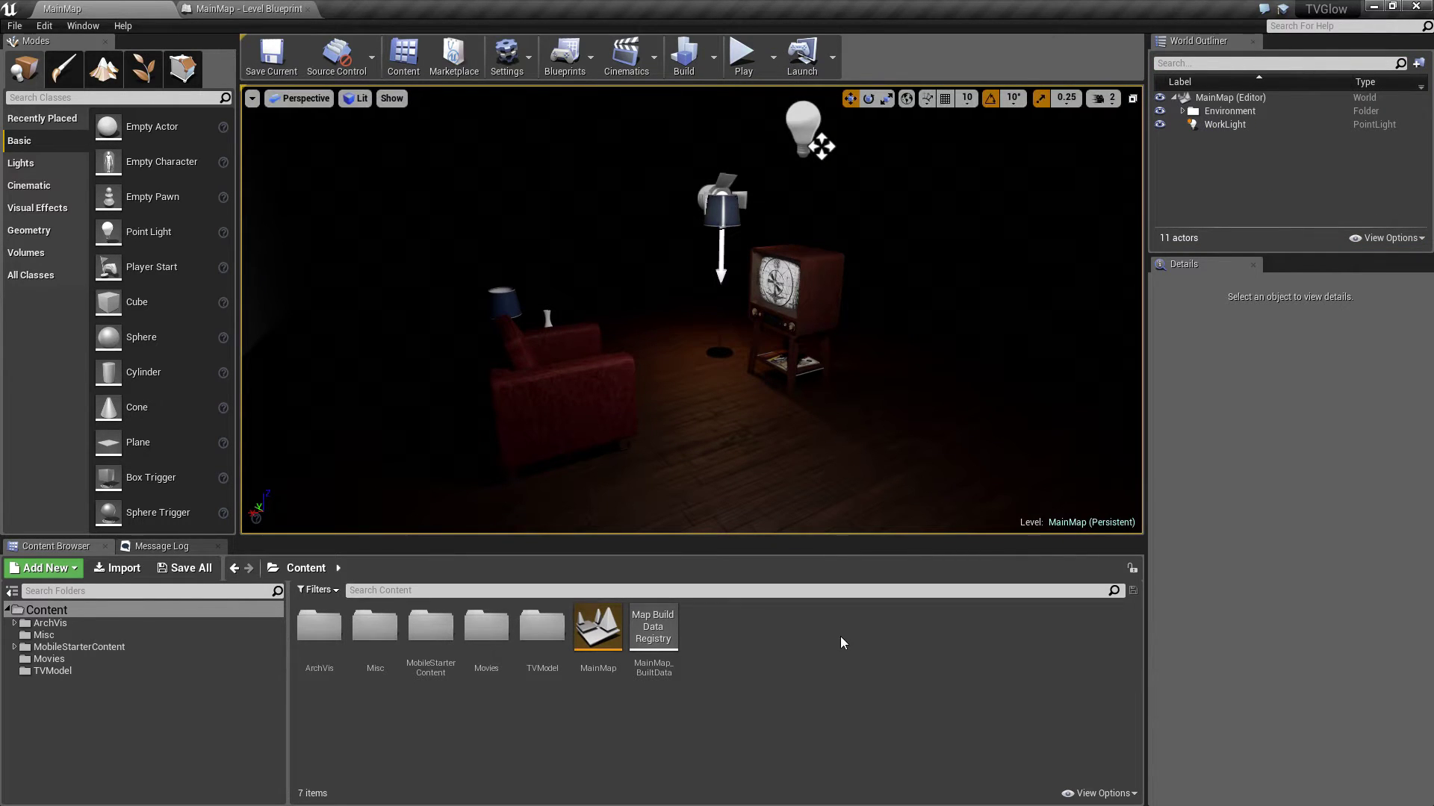
Import Lands_Of_Wind.mp4 into the Content/Movies folder
double_click(484, 626)
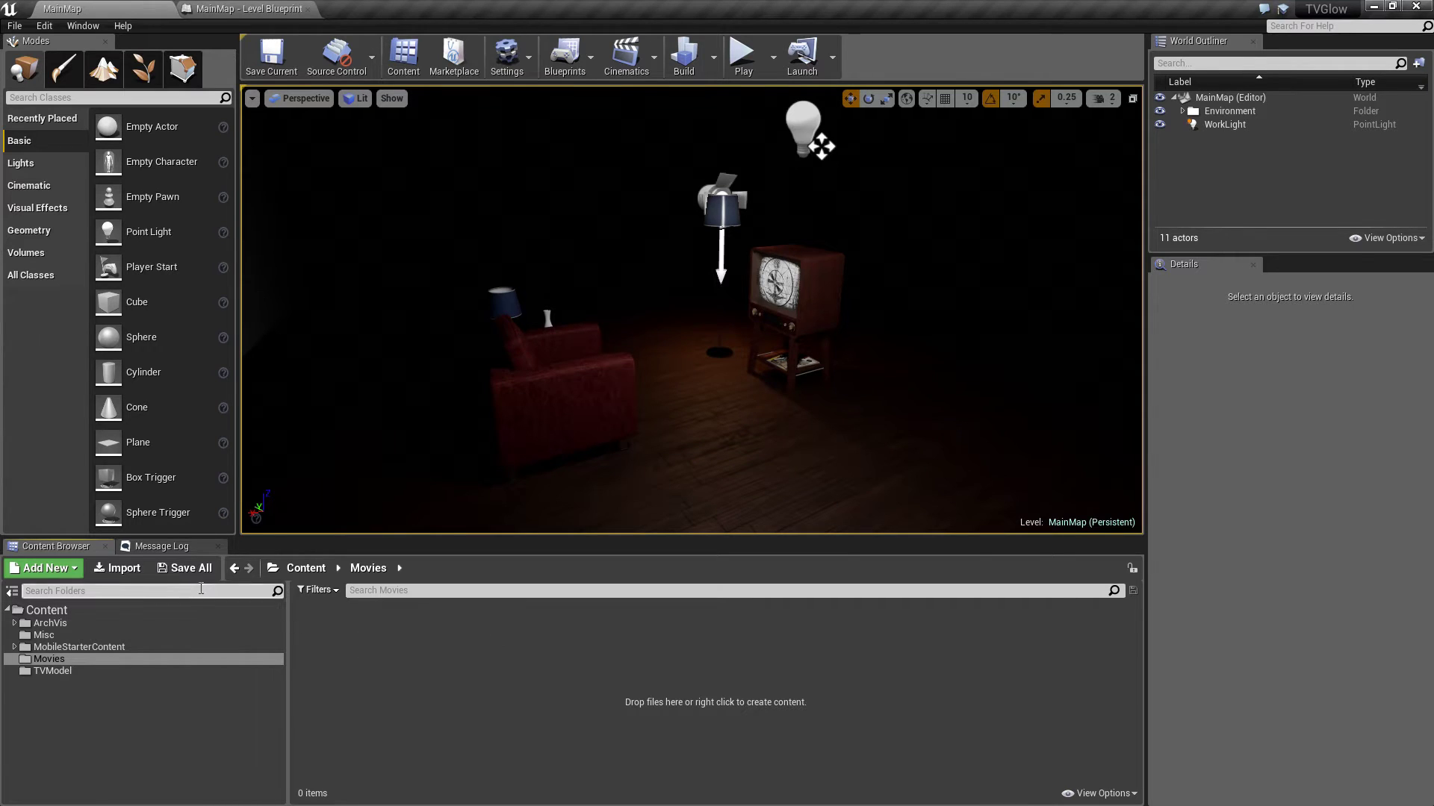
left_click(121, 568)
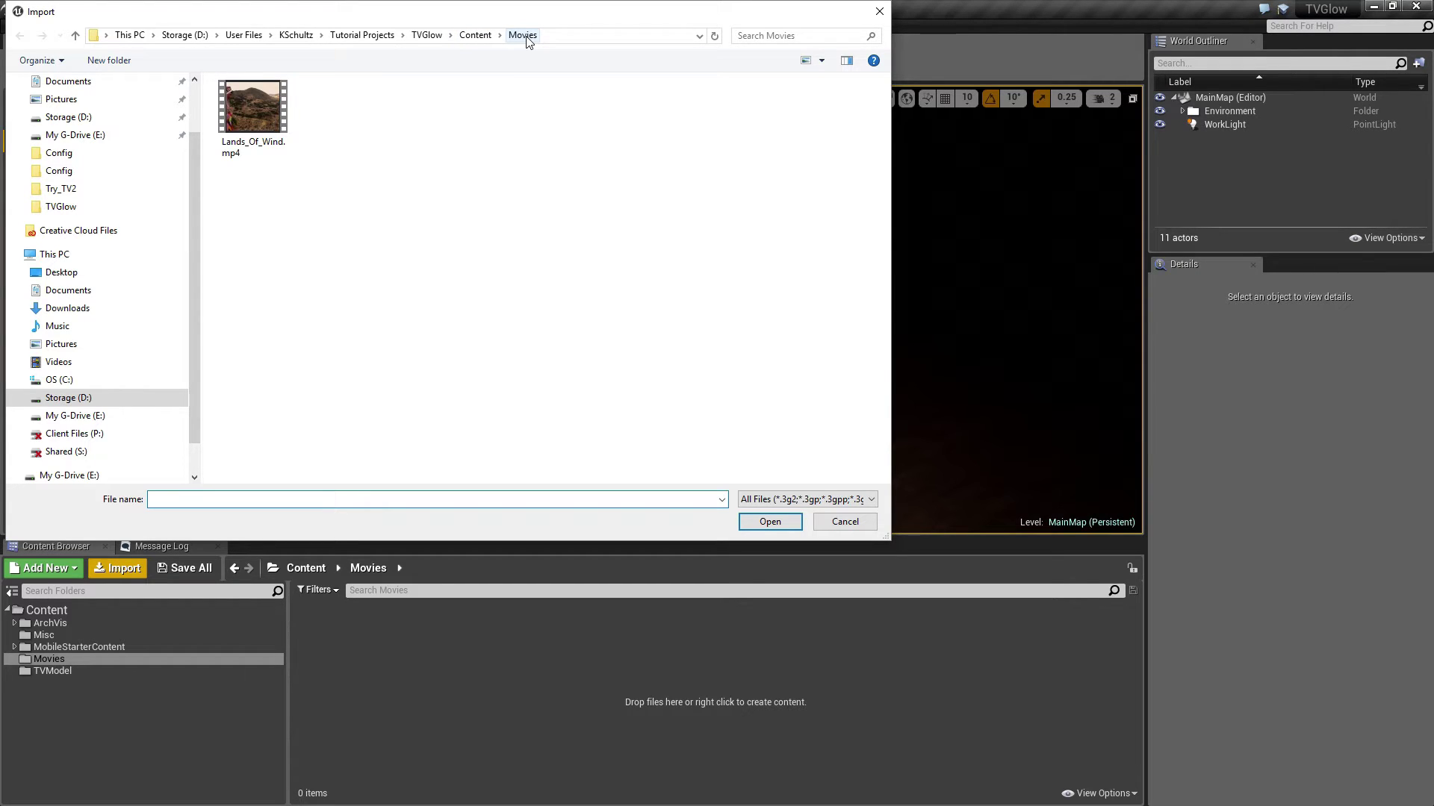
left_click(254, 114)
left_click(770, 521)
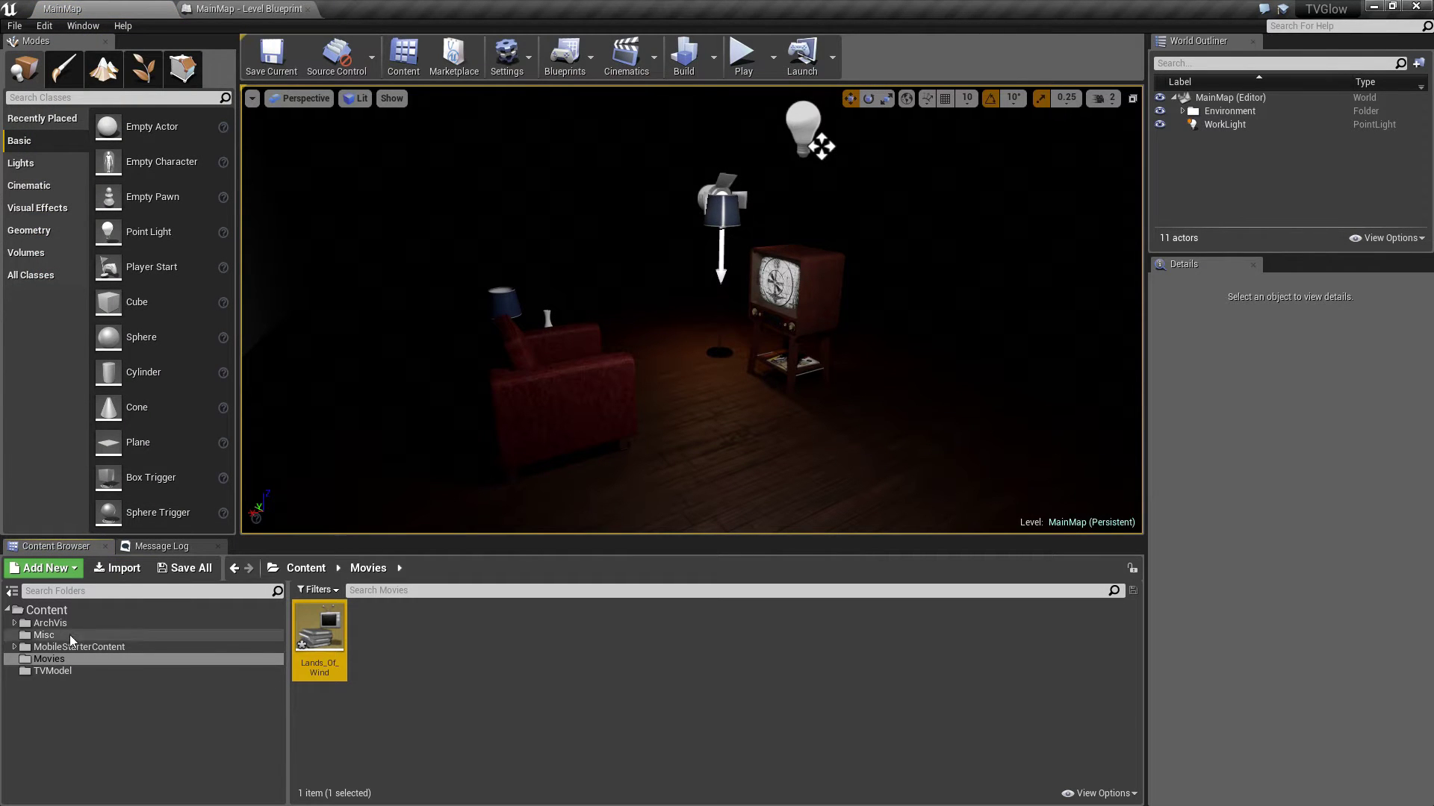
Create a Media Player named TVMediaPlayer in Content, with a video texture output enabled
left_click(55, 611)
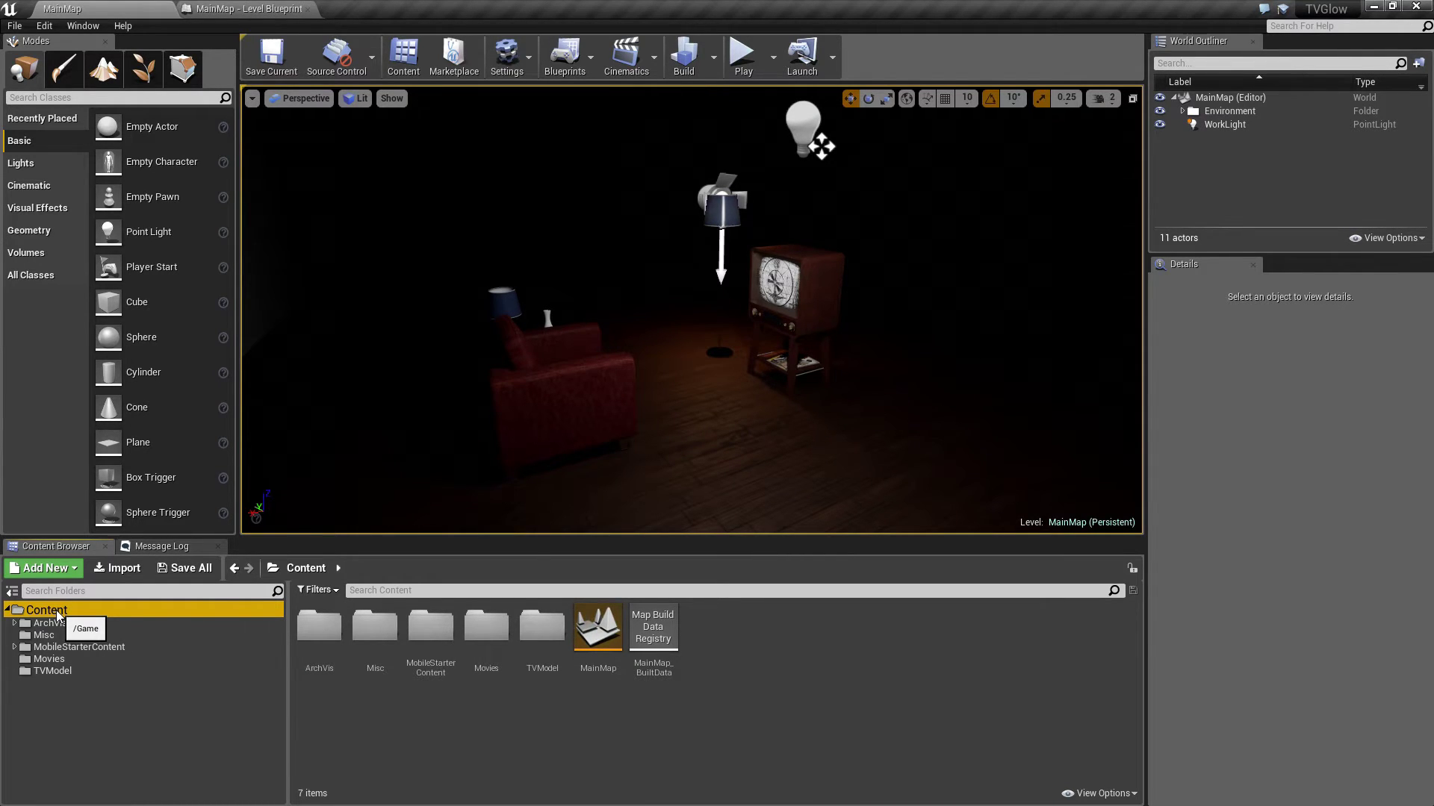
right_click(731, 642)
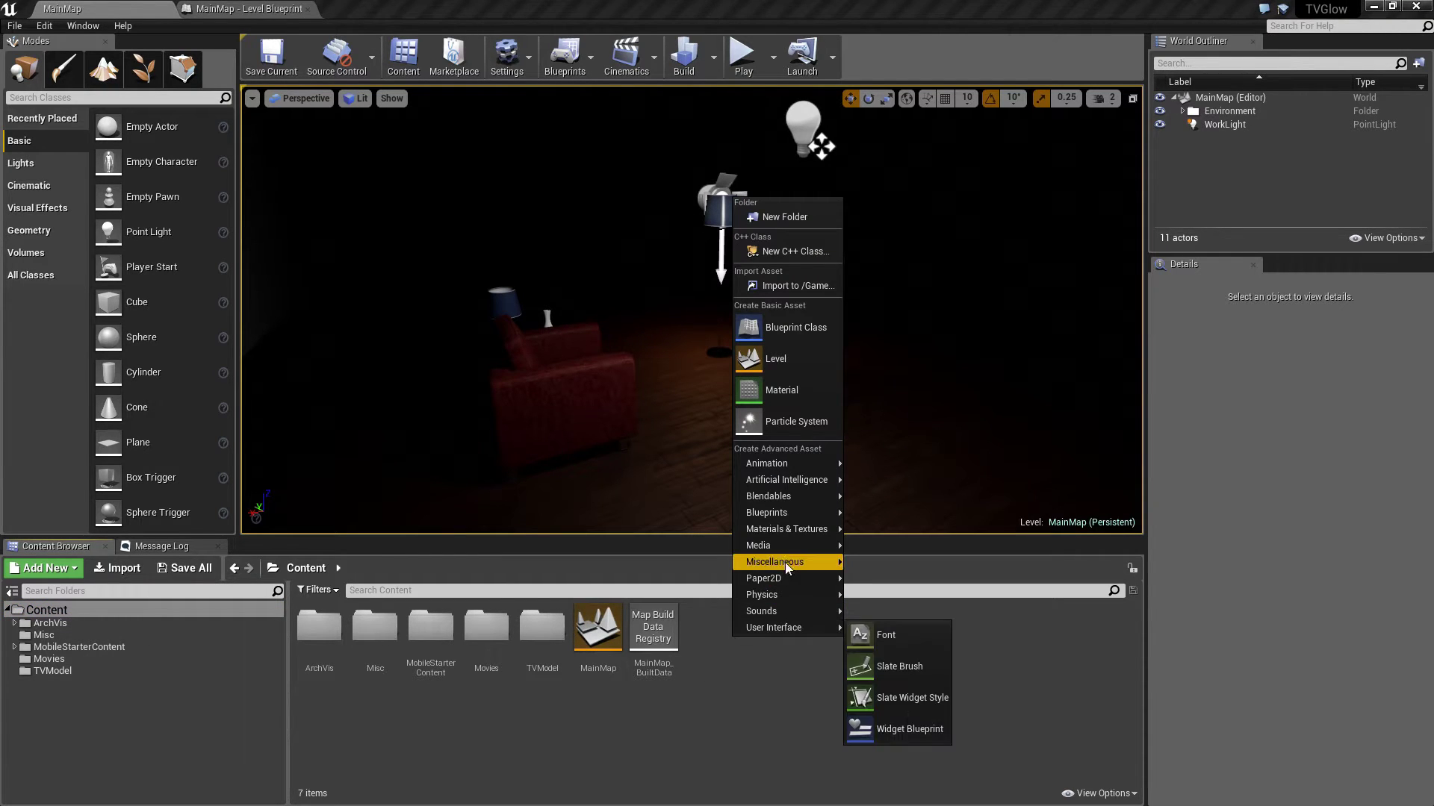
mouse_move(783, 551)
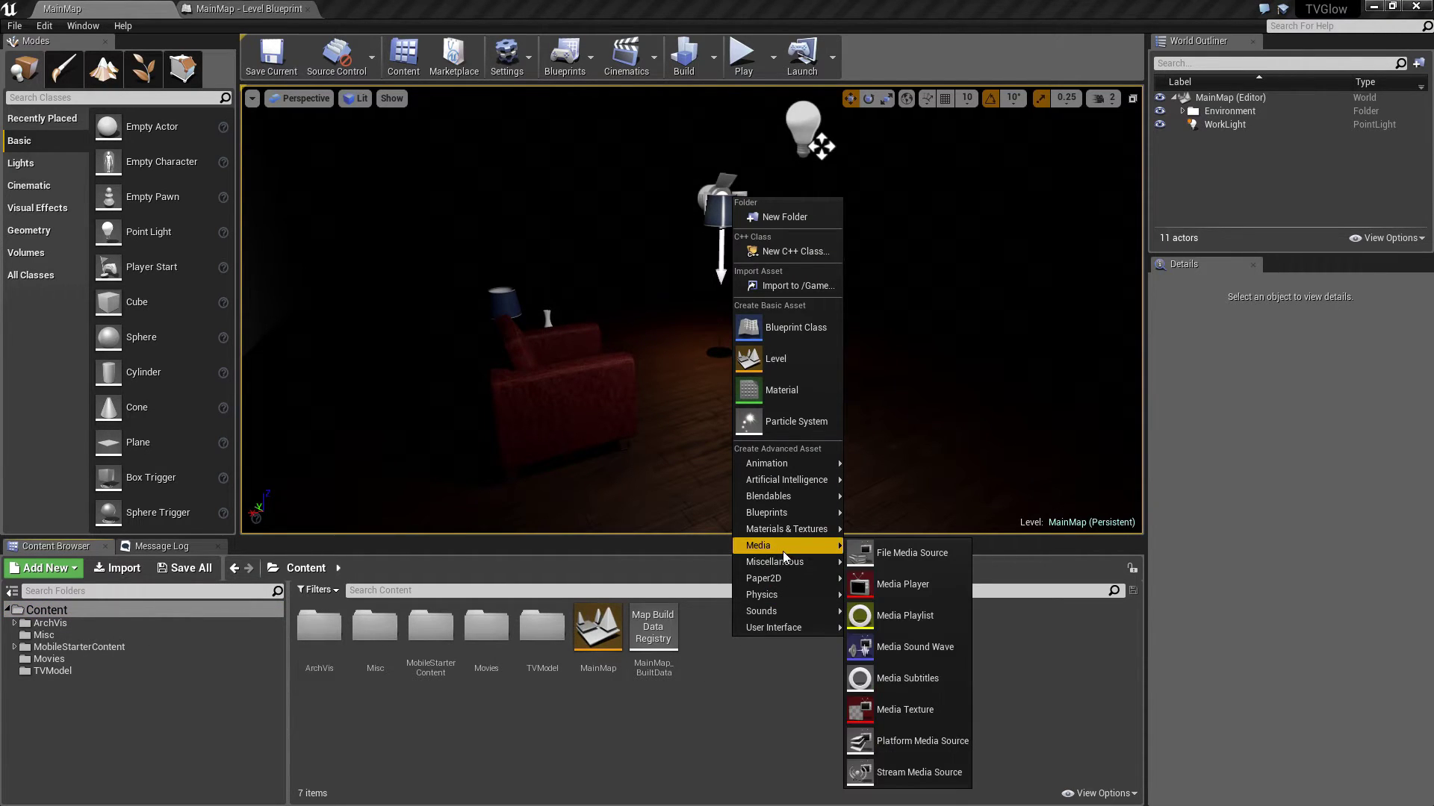
left_click(879, 580)
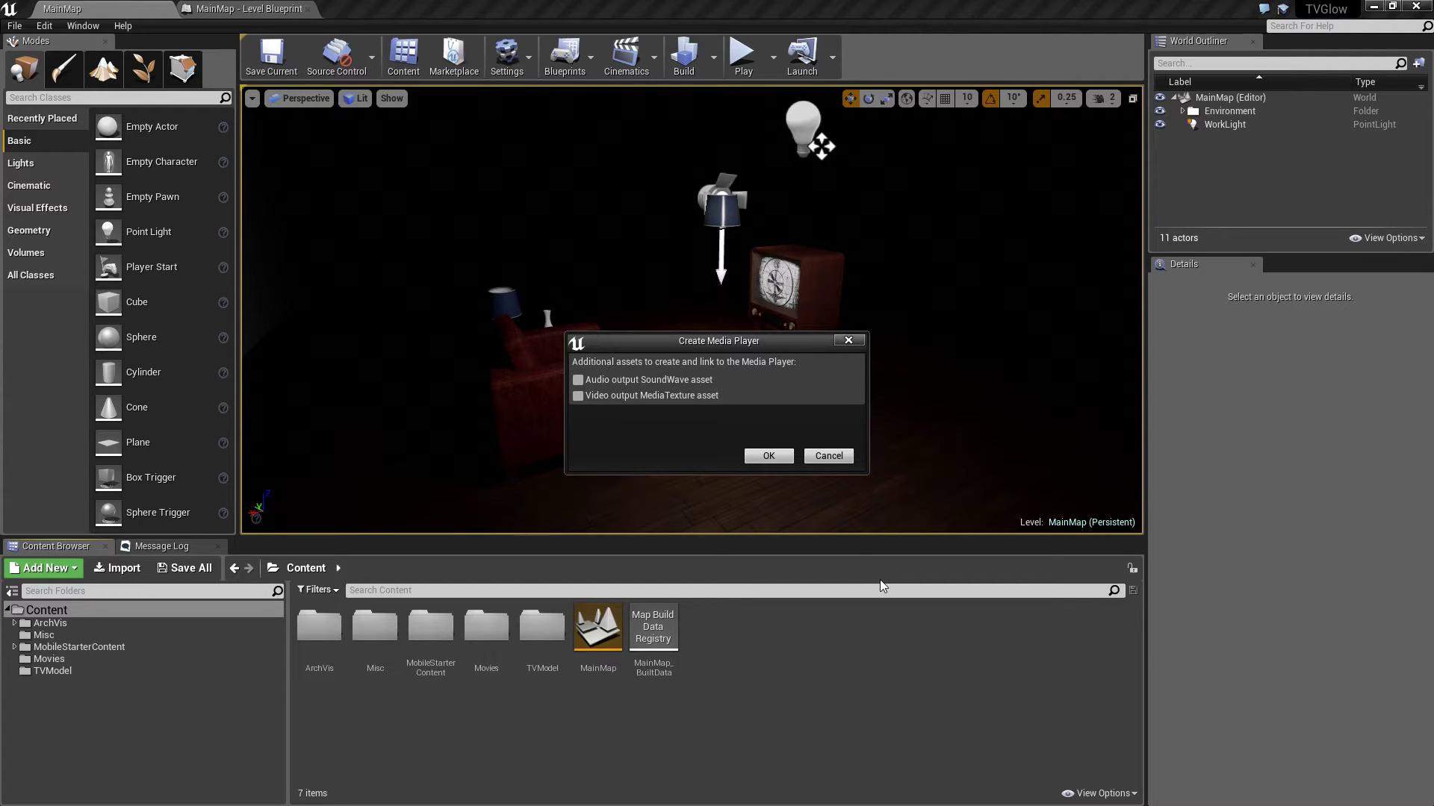
left_click(578, 396)
left_click(769, 456)
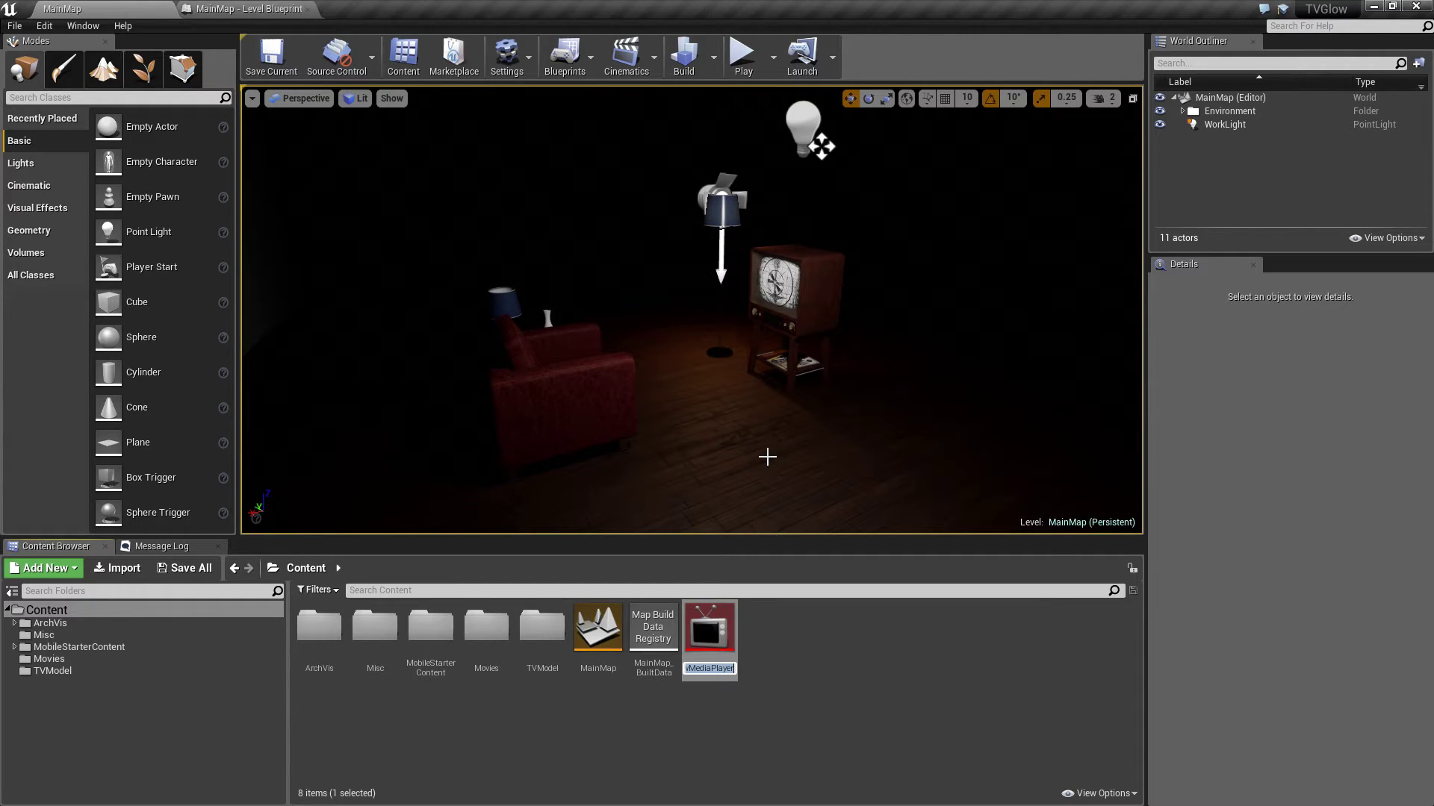
type("TVMed")
type("iaPlayer")
key("Return")
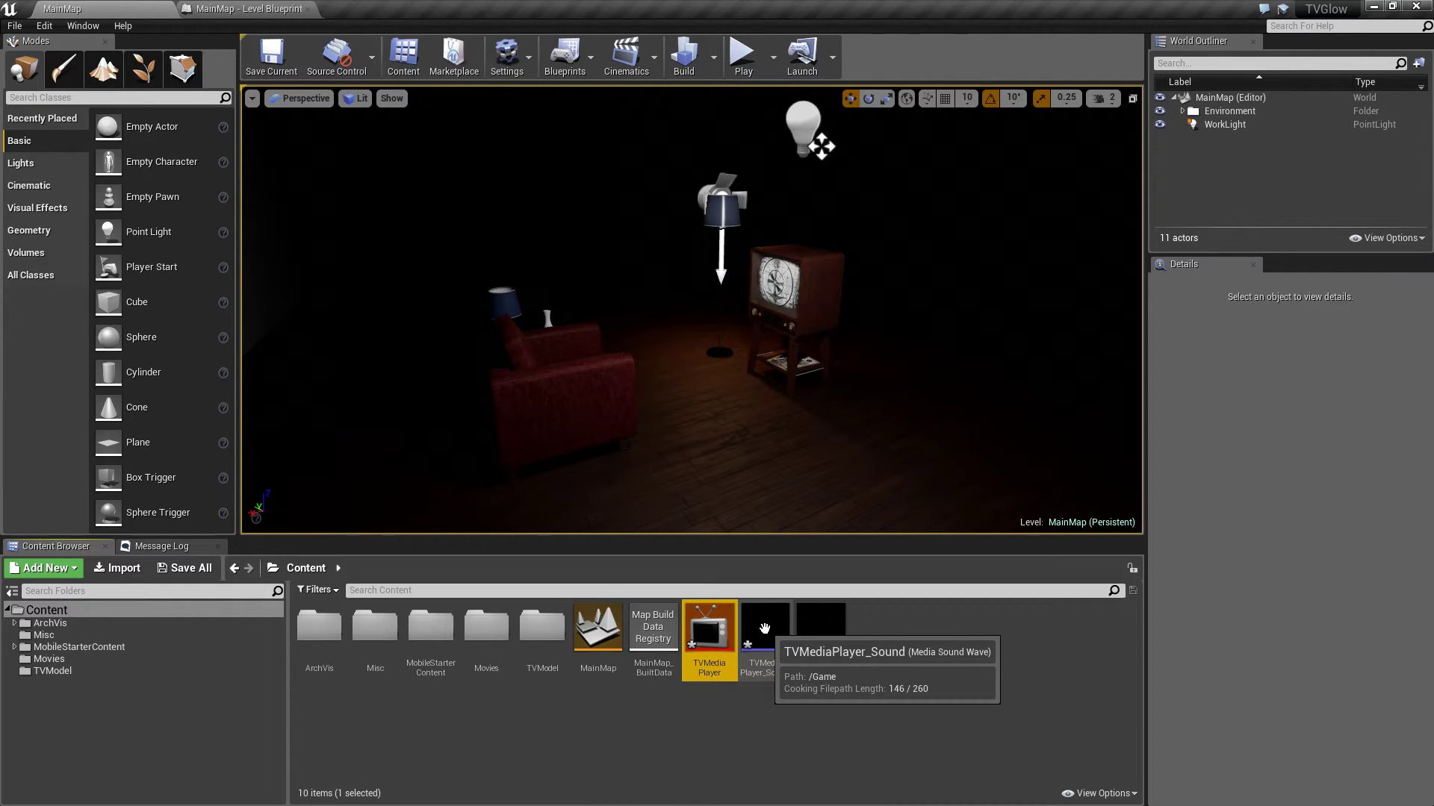
Place TVMediaPlayer_Sound and TVMediaPlayer_Video onto the TV screen, then test-play the level
left_click(787, 726)
left_click(773, 663)
left_click(827, 626, "ctrl")
left_click_drag(817, 629, 778, 282)
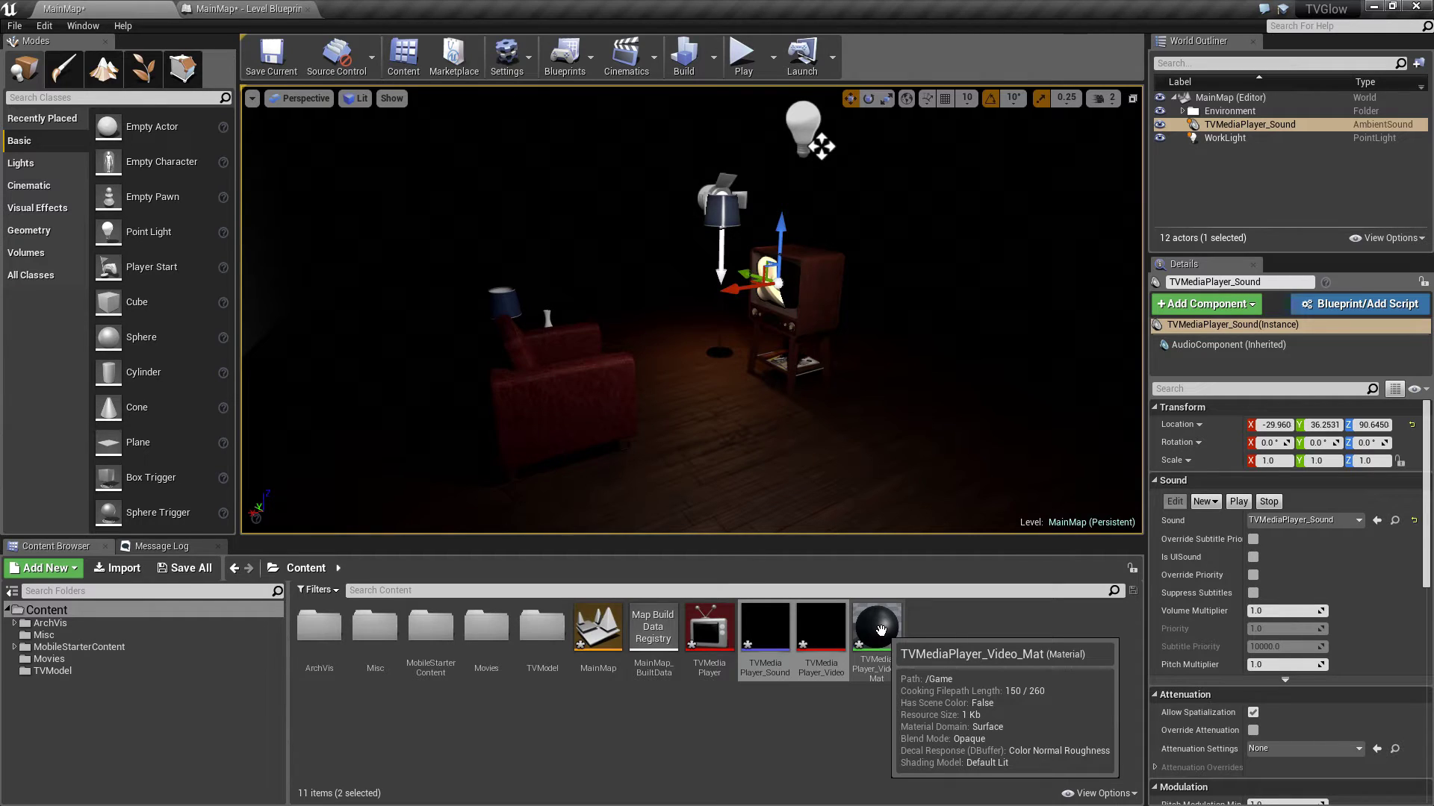
left_click(743, 58)
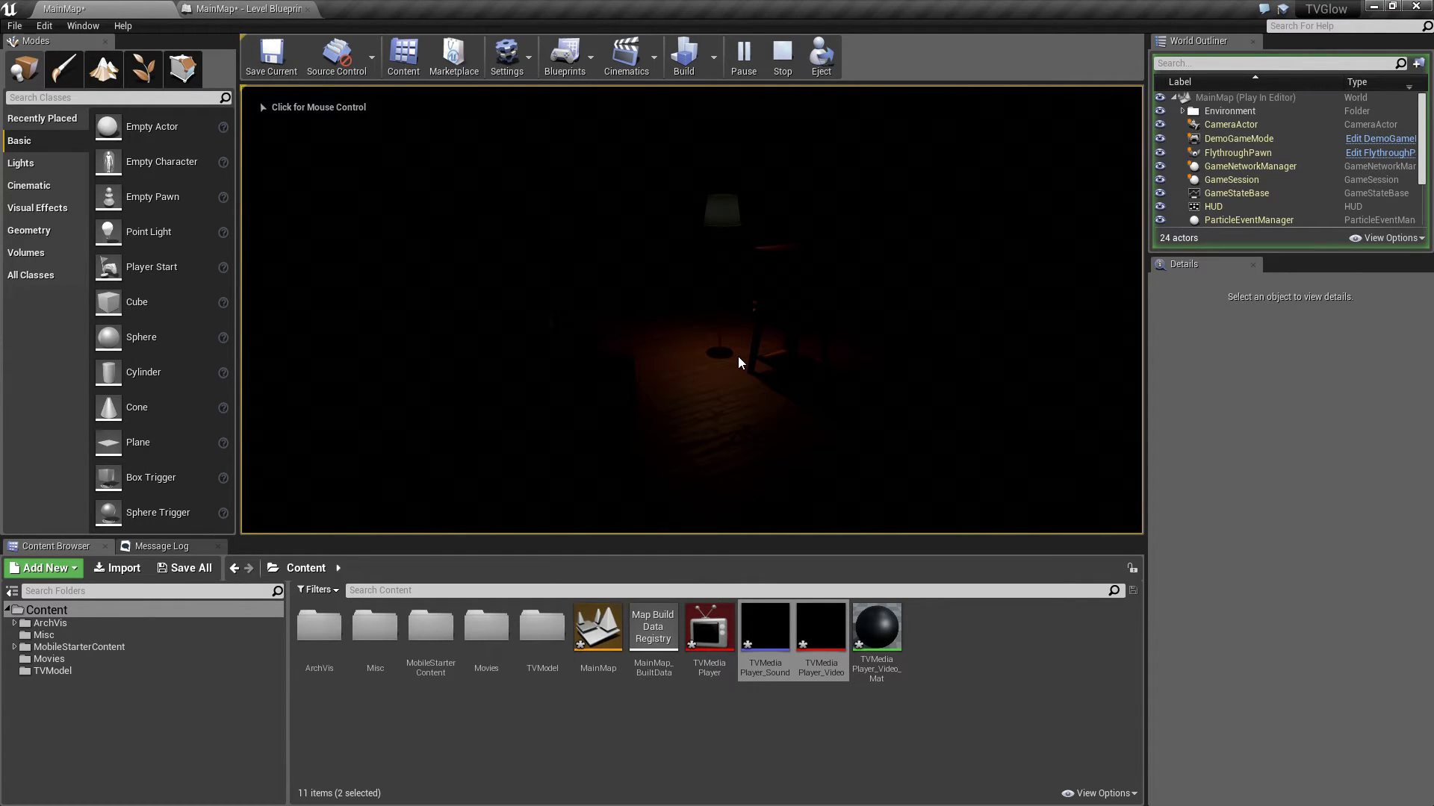
left_click(782, 50)
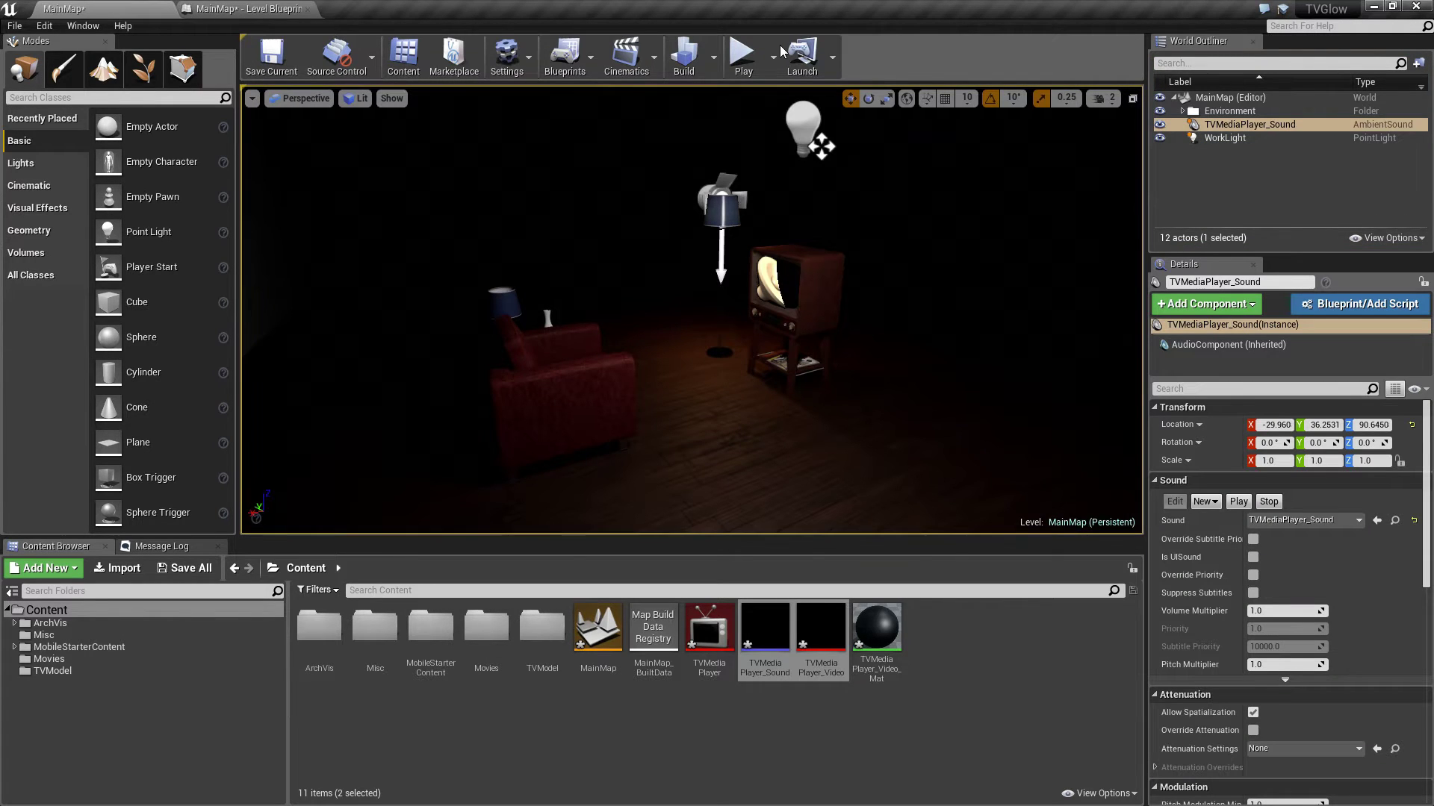
Add a Media Player variable named MediaPlayer to the level blueprint, defaulting to TVMediaPlayer
left_click(246, 11)
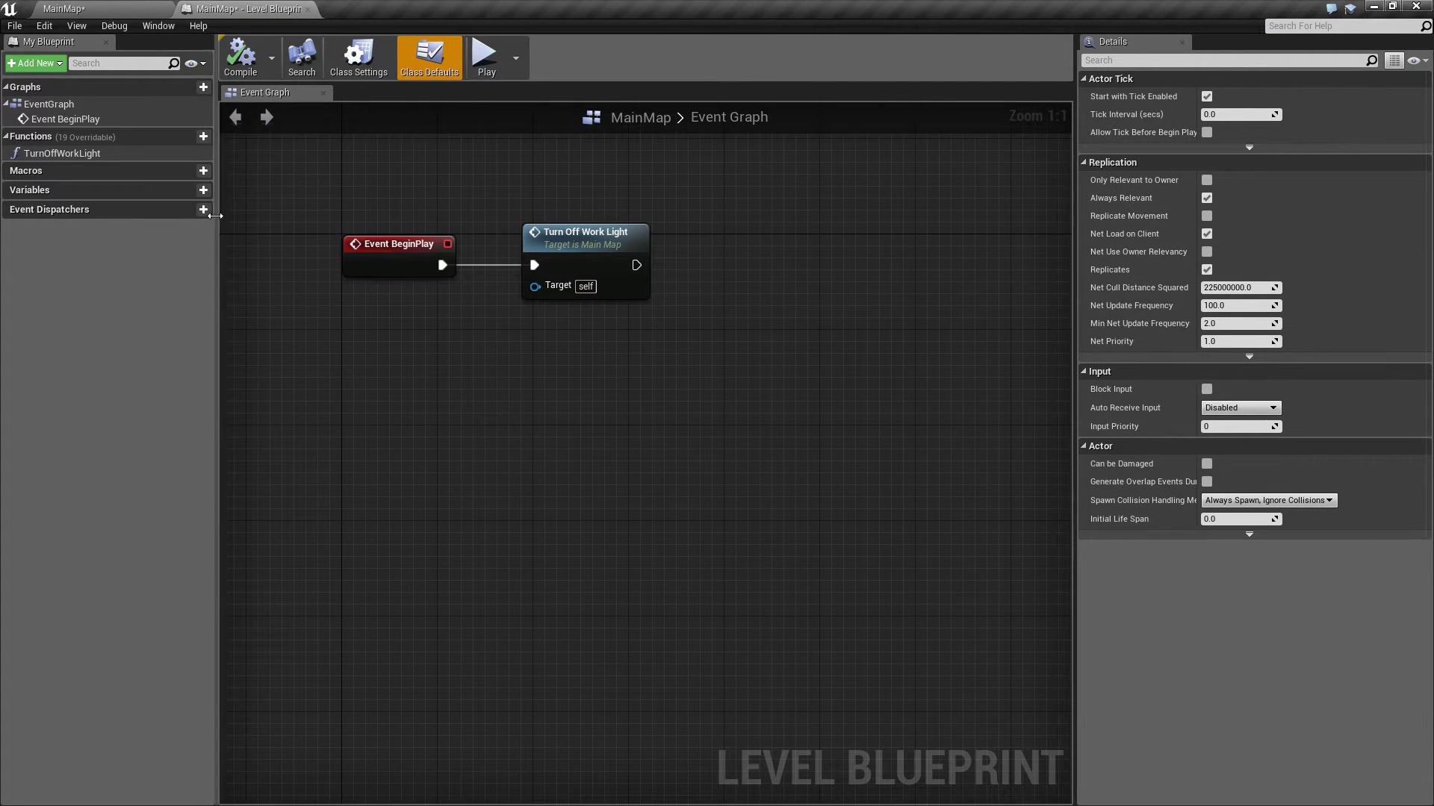
left_click(198, 192)
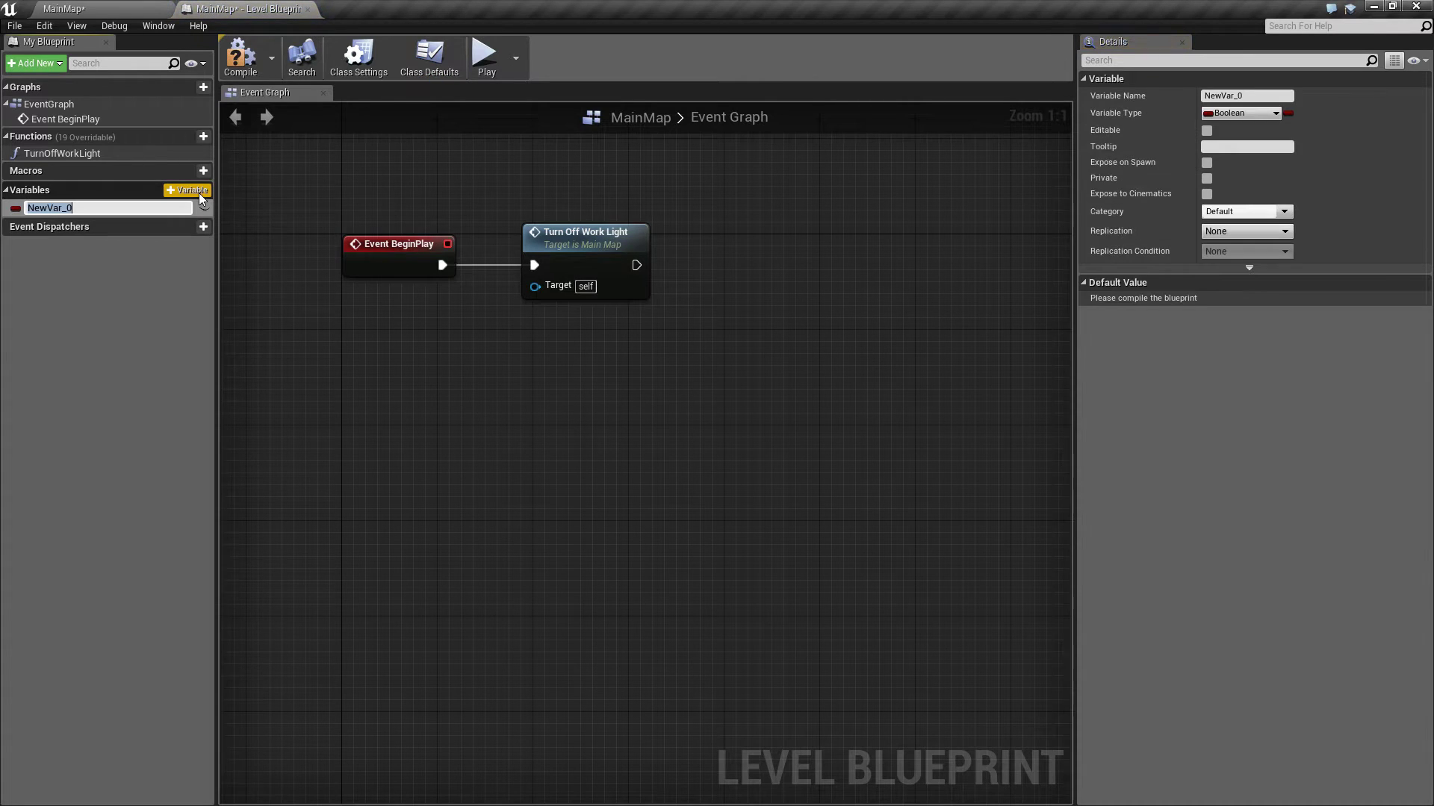
type("MediaPlayer")
key("Return")
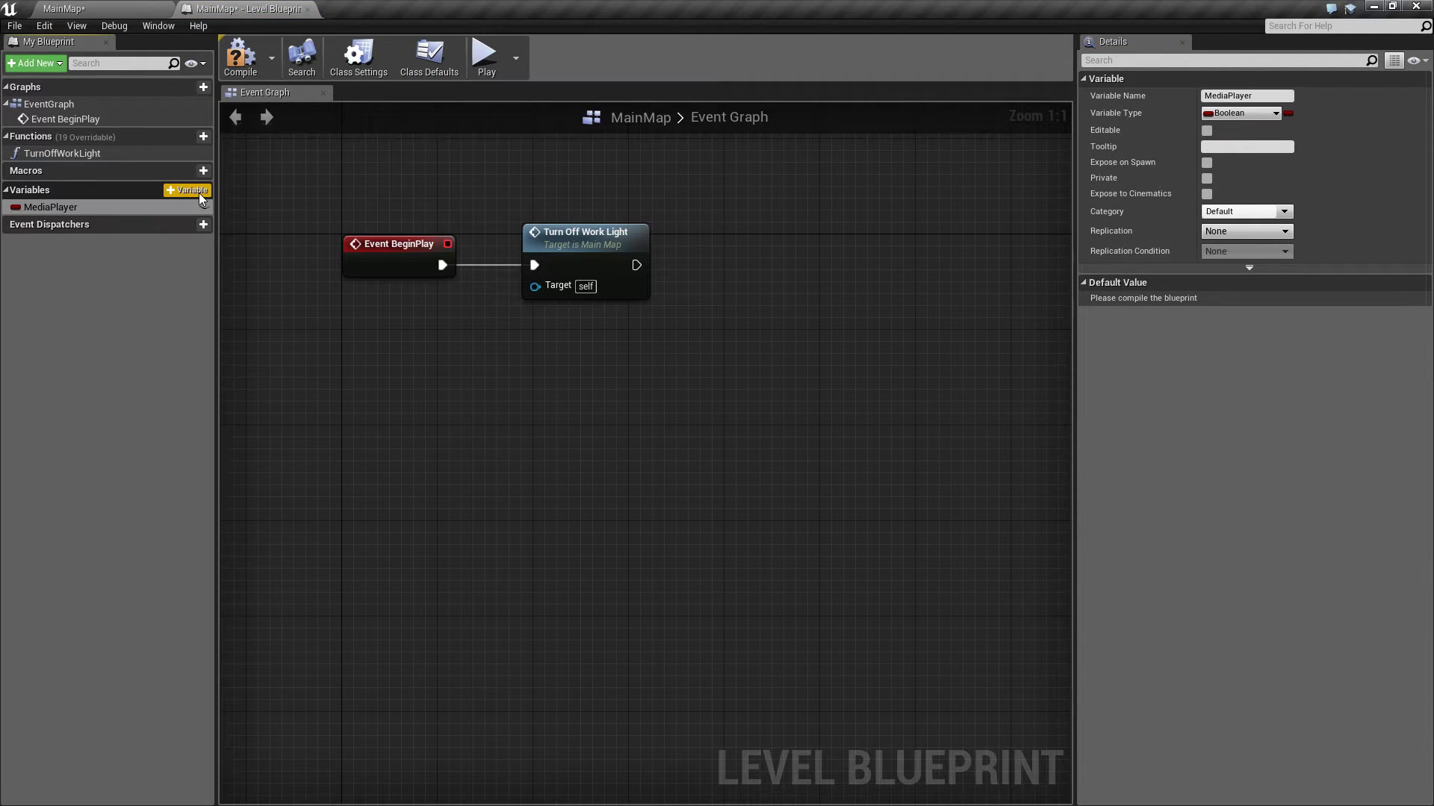
left_click(1241, 113)
type("media")
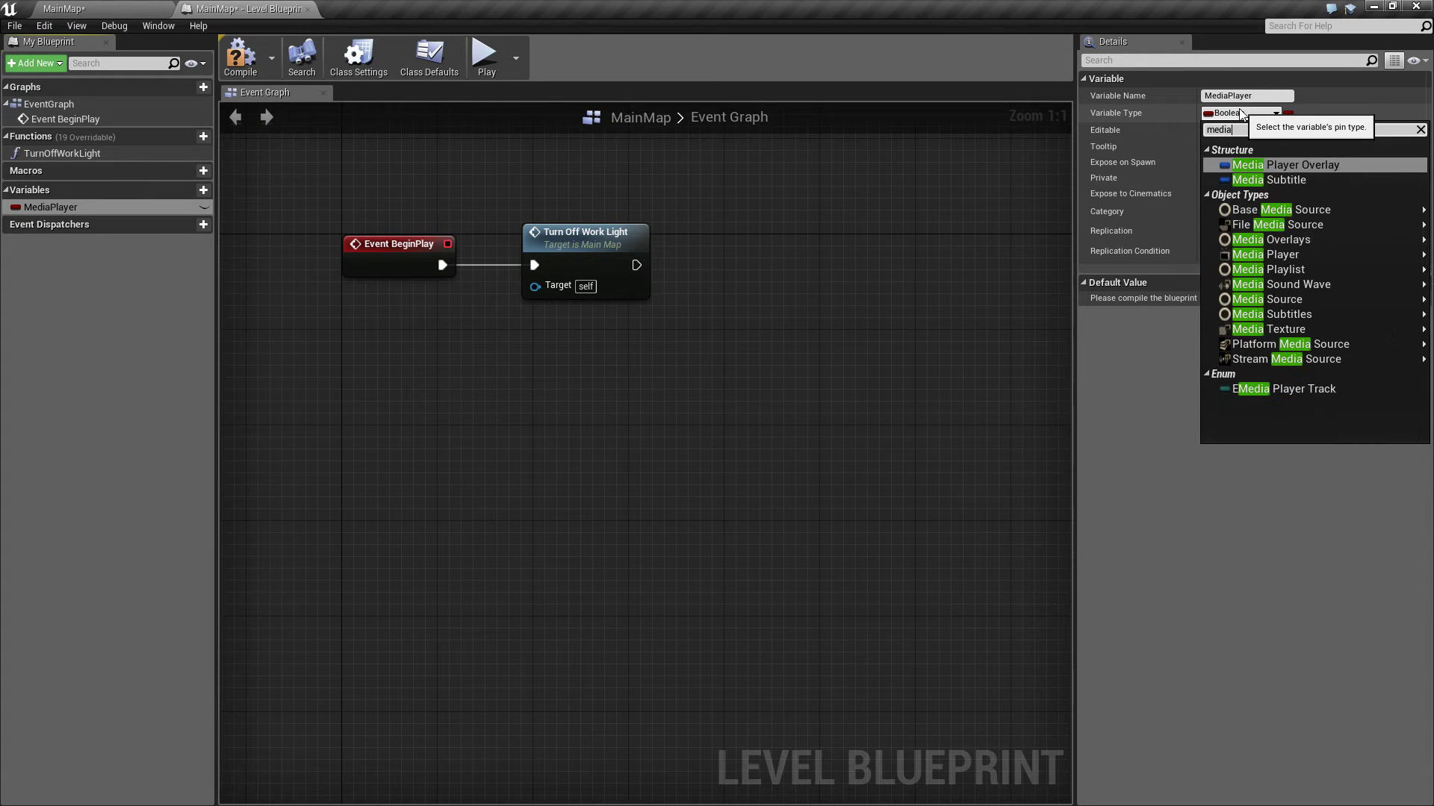
mouse_move(1282, 234)
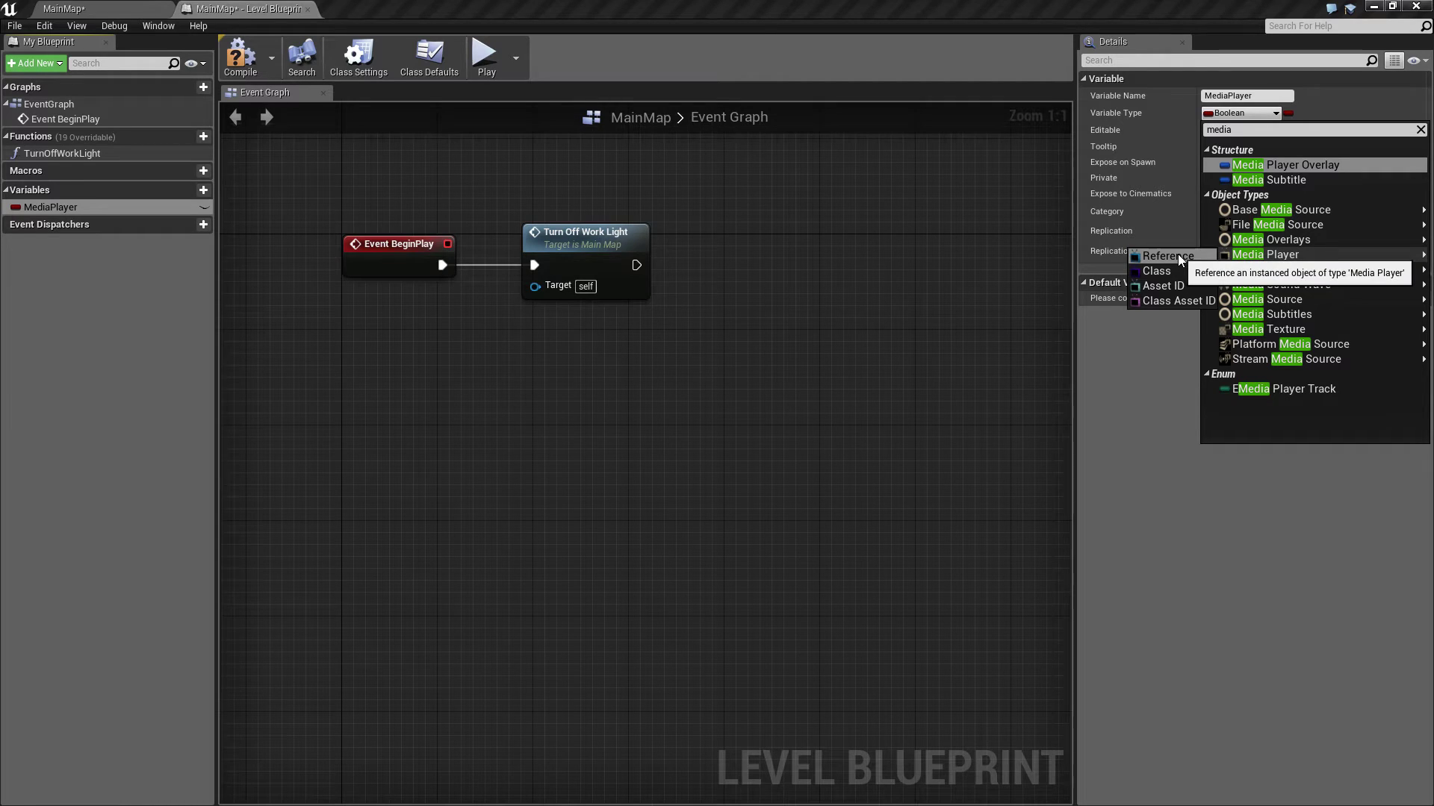
left_click(1176, 256)
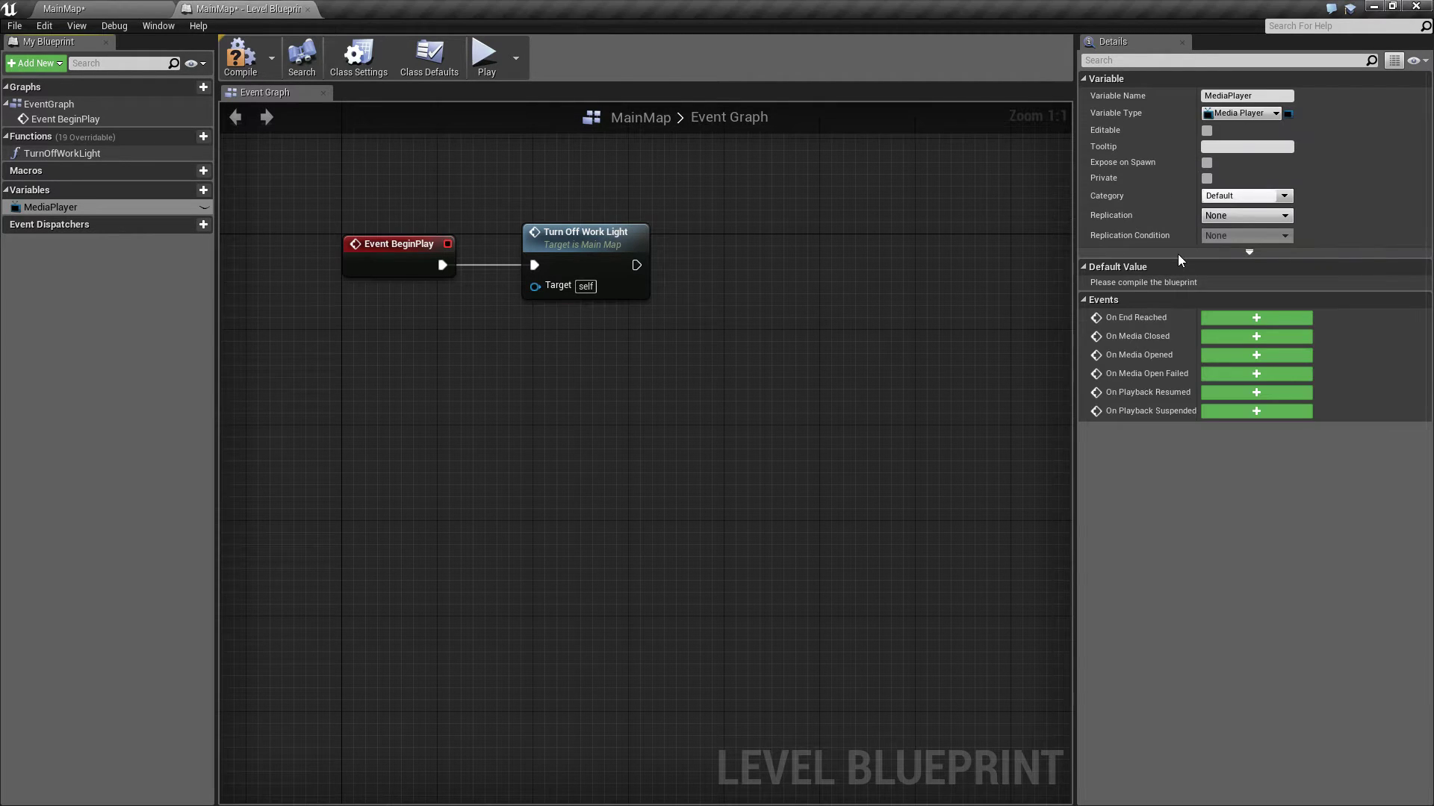
left_click(252, 57)
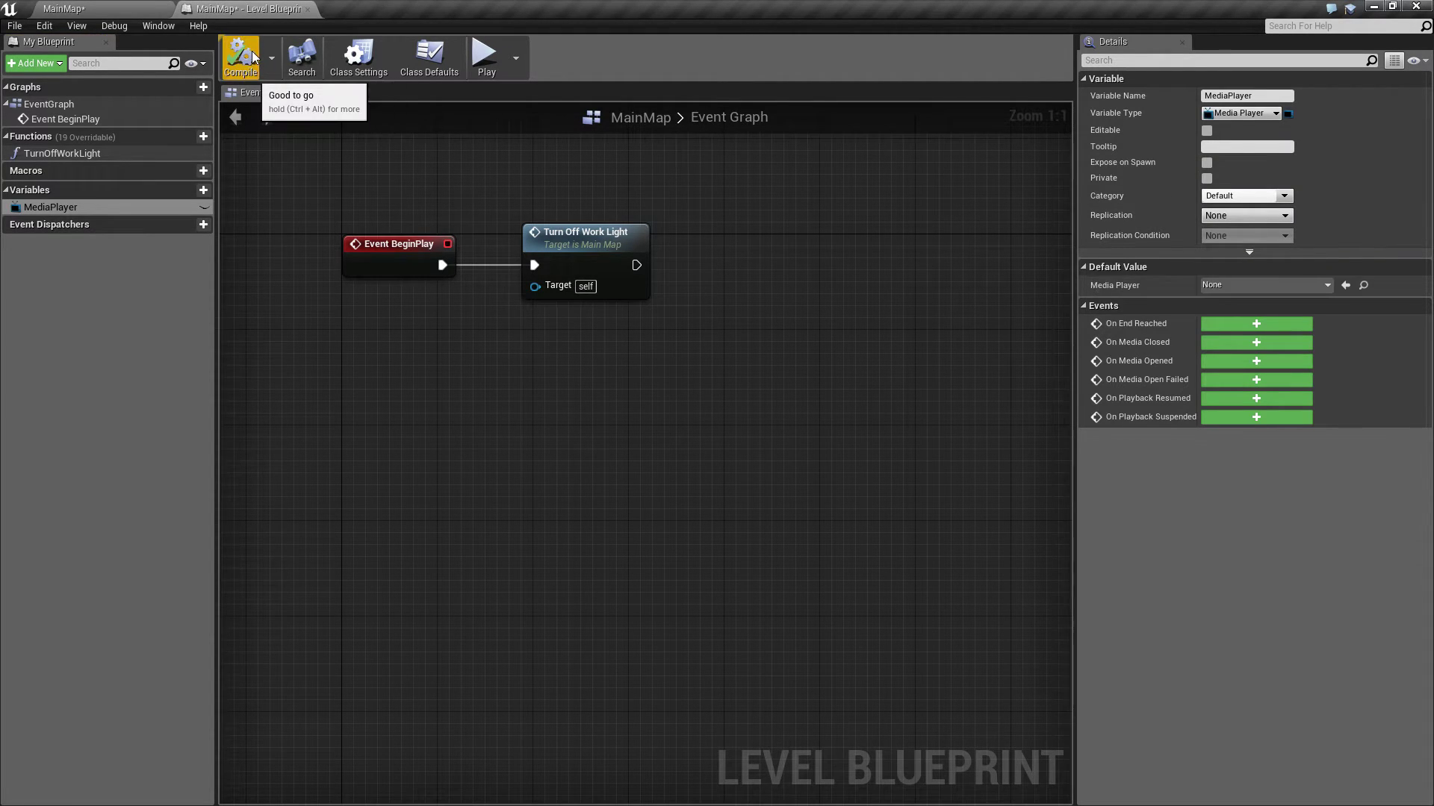
left_click(1229, 288)
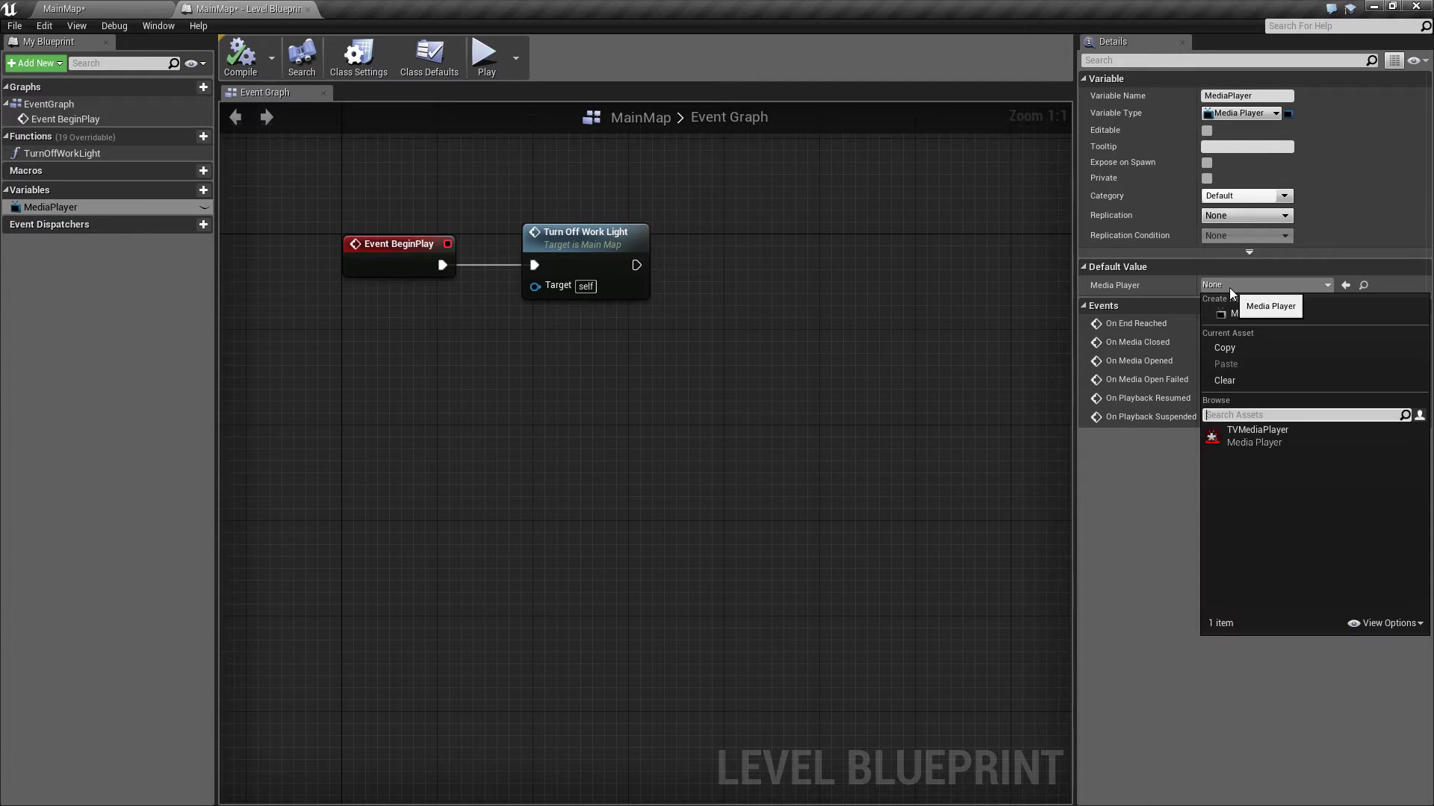
left_click(1294, 440)
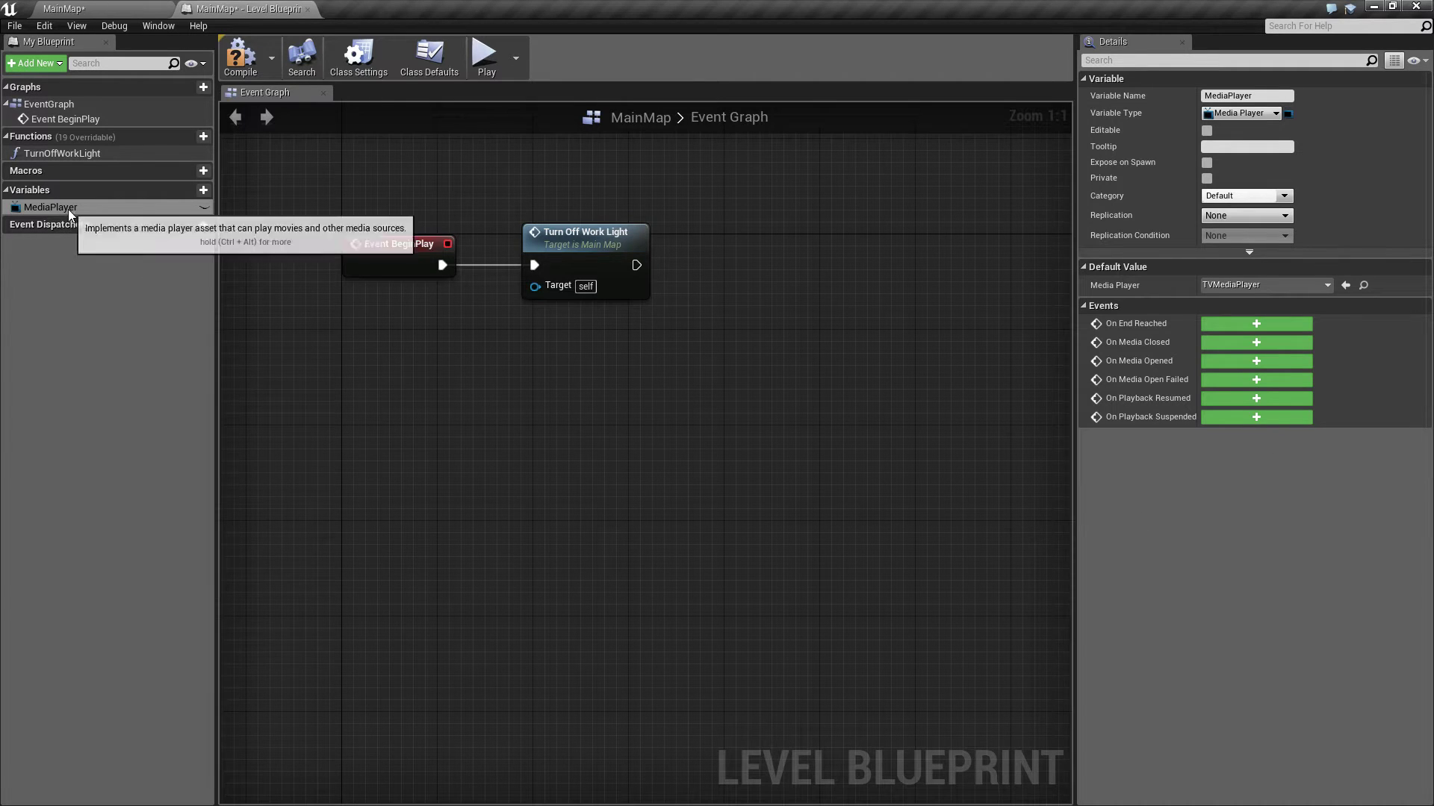
Open Lands_Of_Wind on MediaPlayer after Turn Off Work Light, and compile the blueprint
left_click_drag(69, 209, 664, 356)
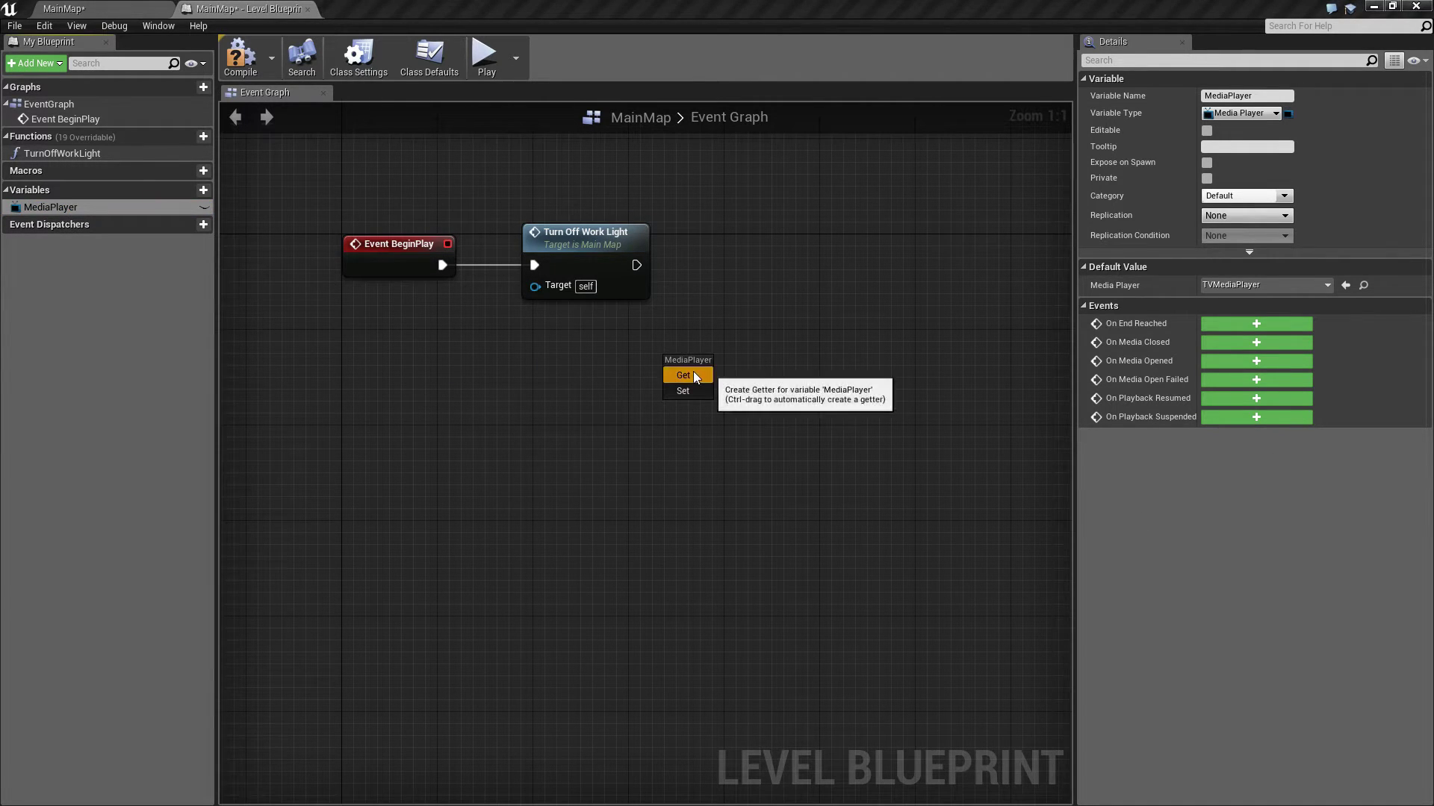
left_click(694, 378)
left_click_drag(750, 374, 767, 269)
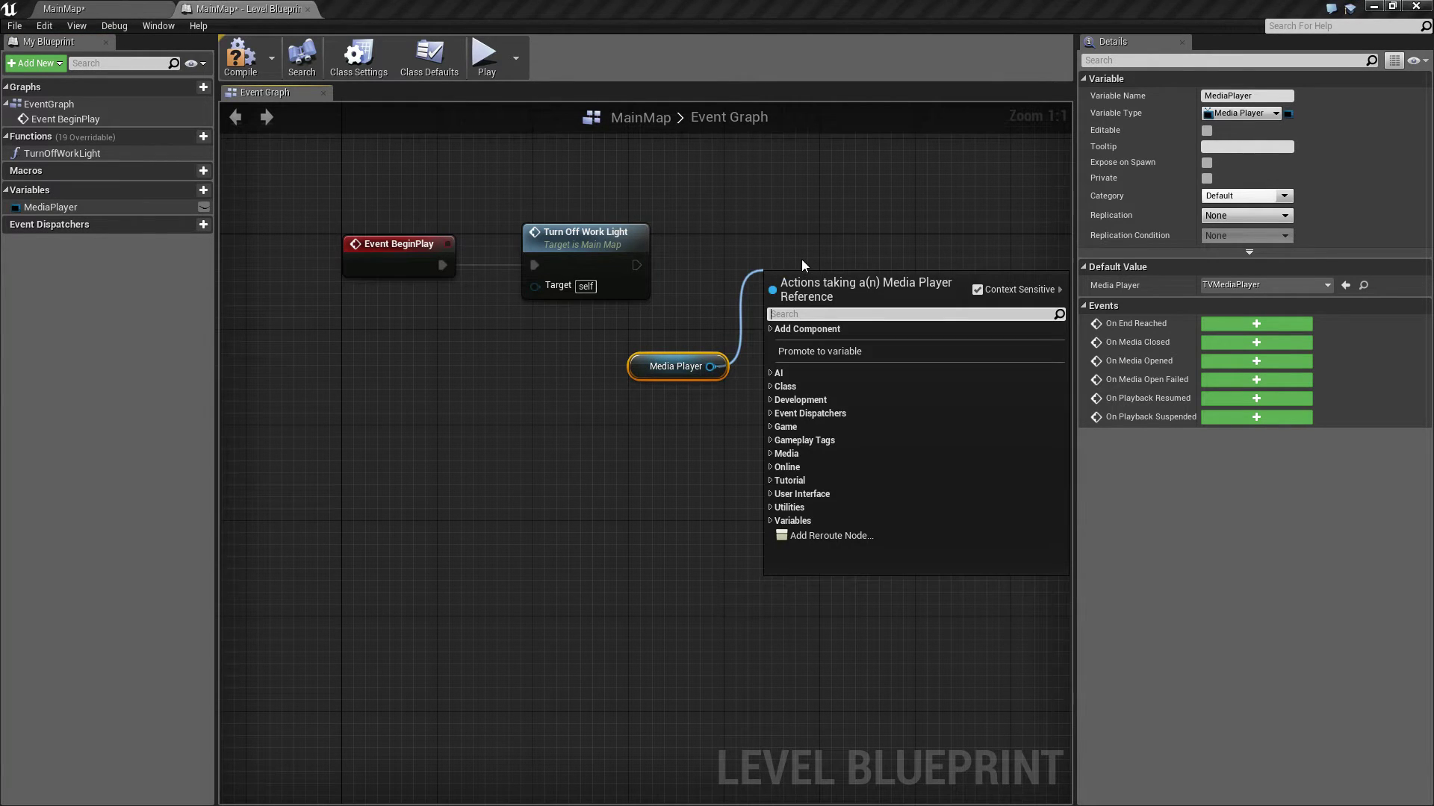
type("open")
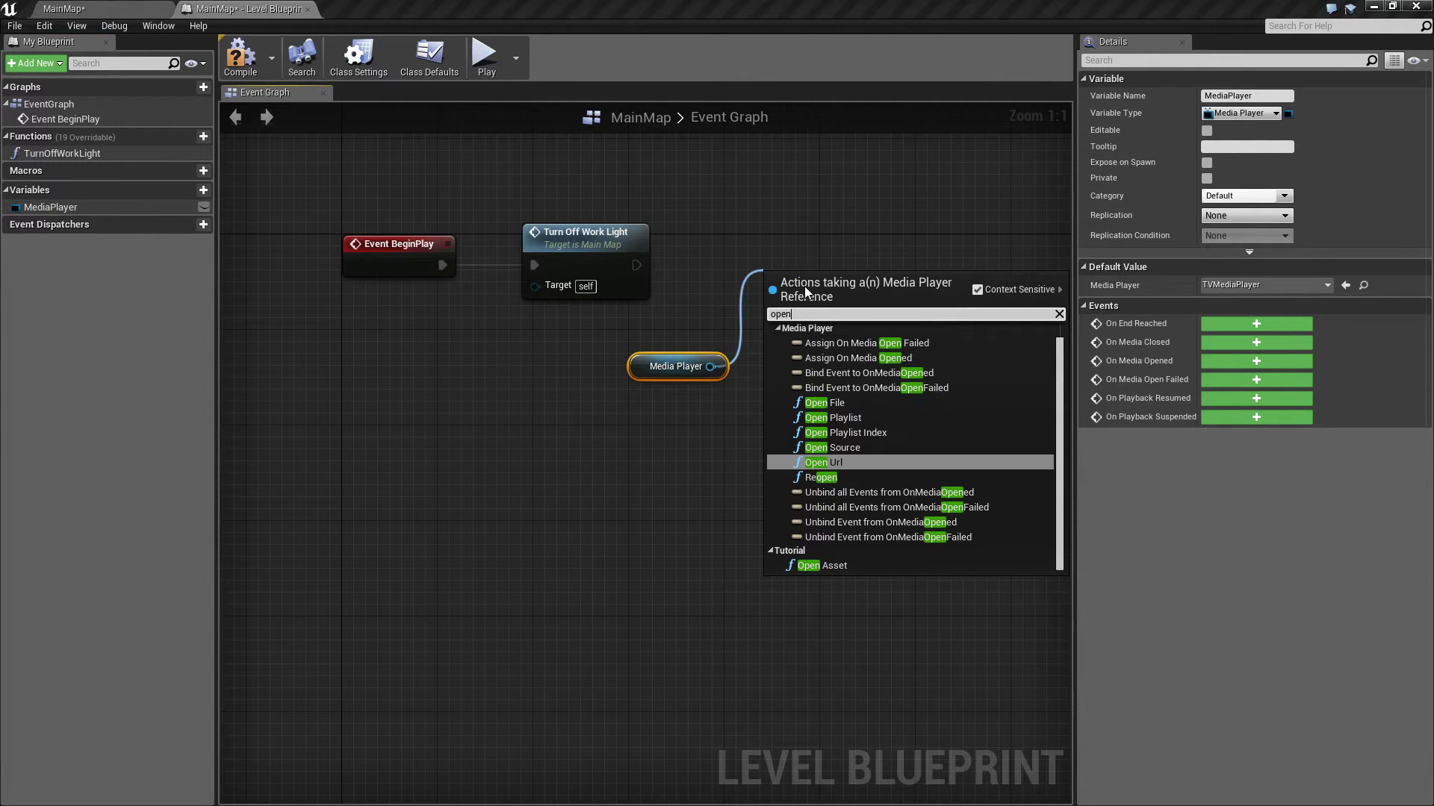
left_click(839, 446)
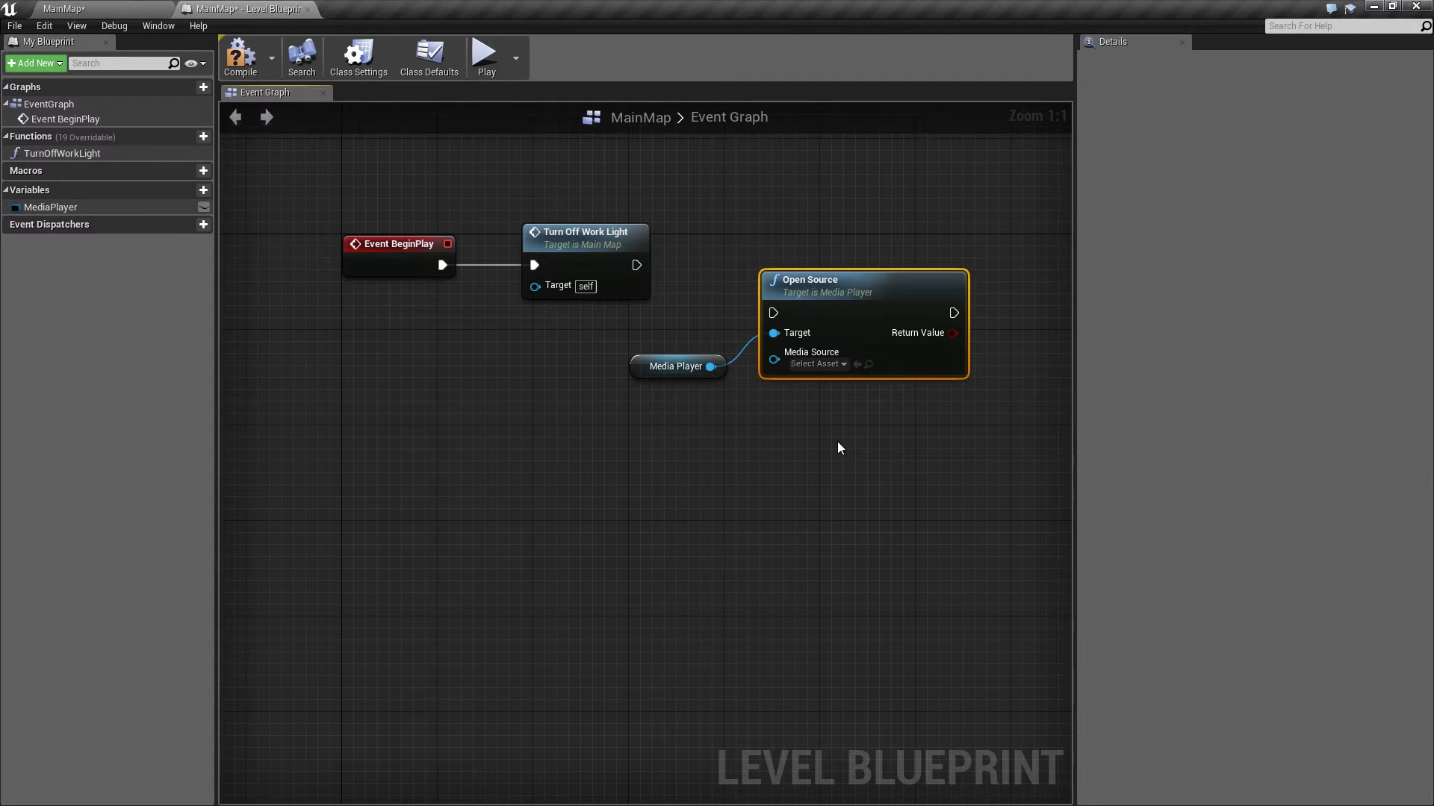
left_click(838, 367)
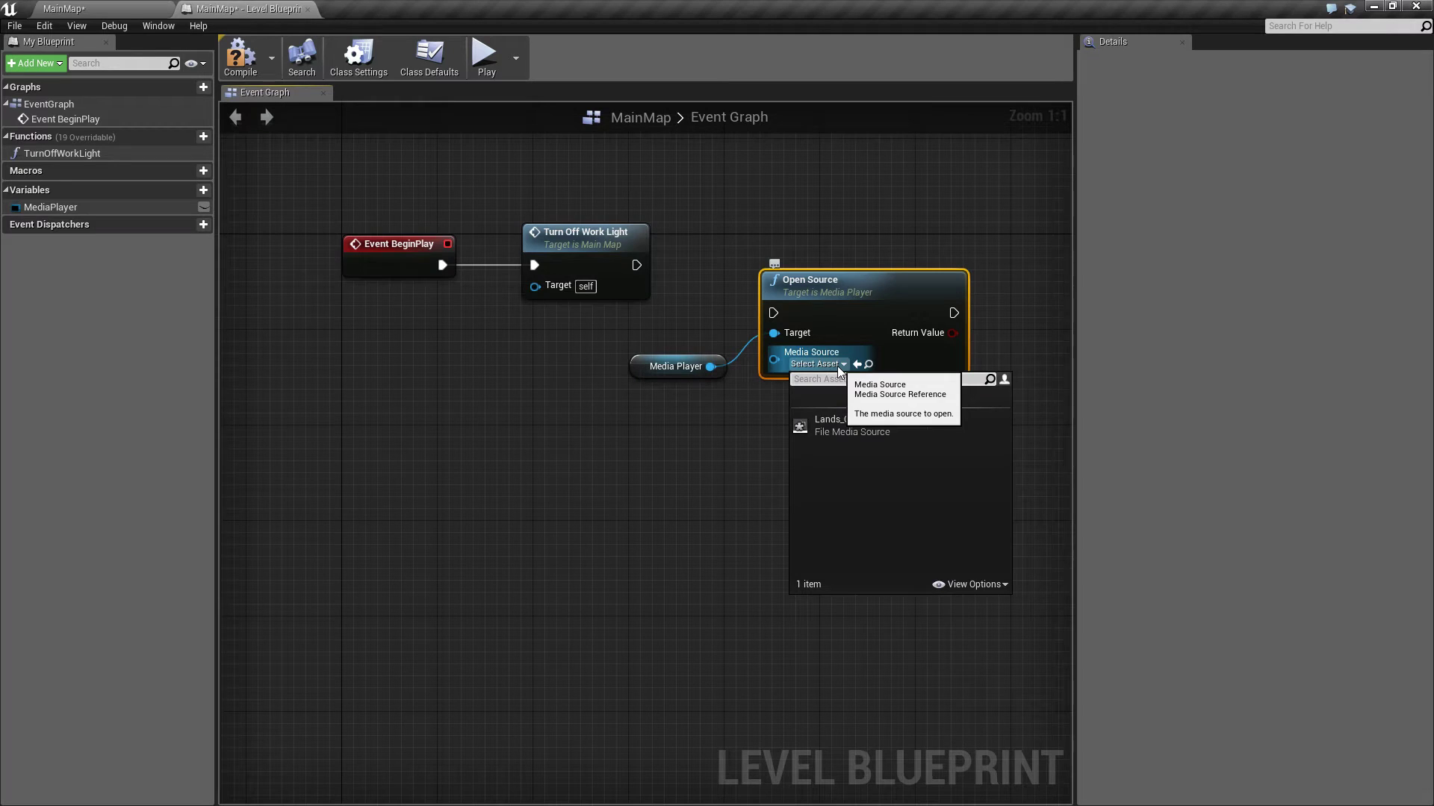
left_click(880, 423)
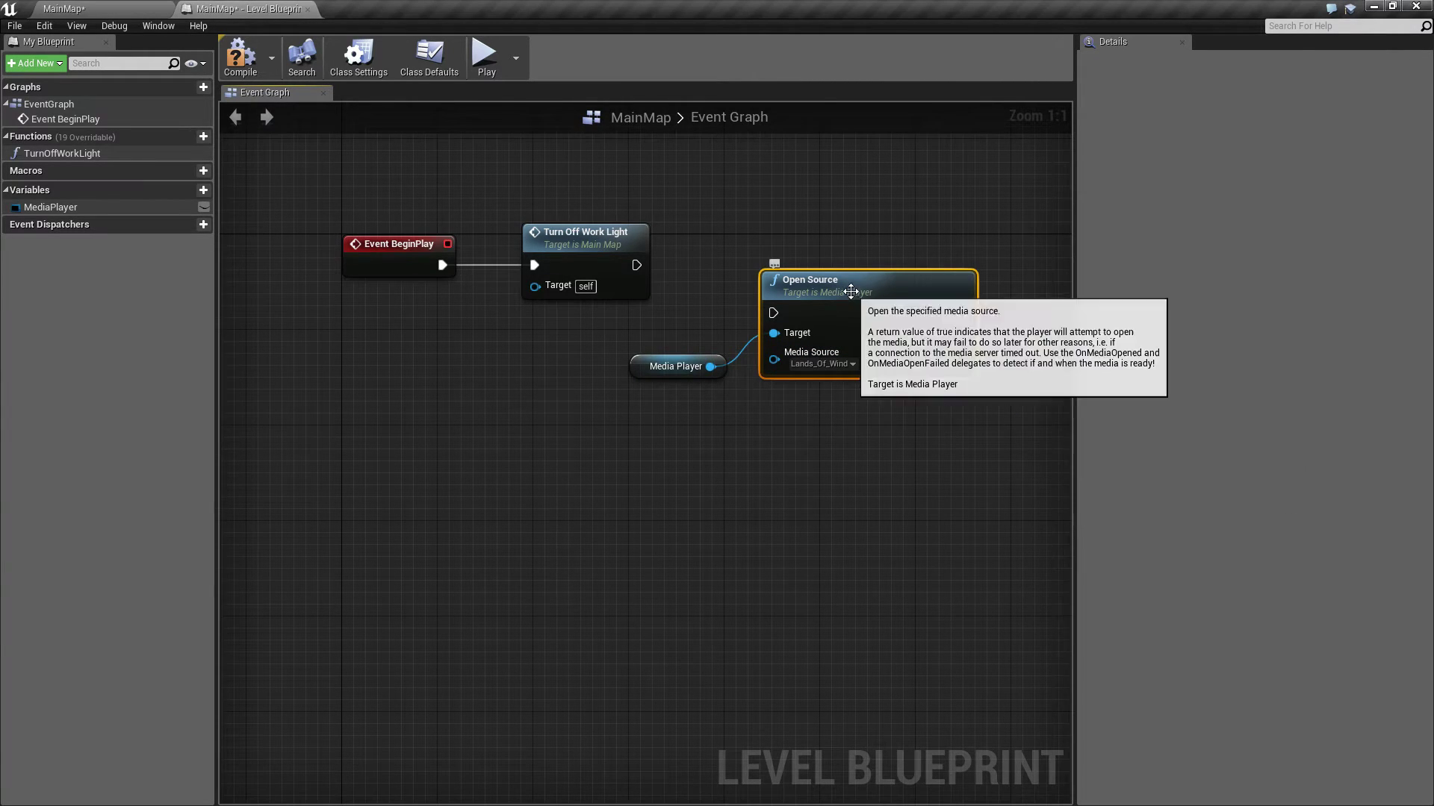
left_click_drag(850, 290, 853, 242)
left_click_drag(636, 265, 775, 266)
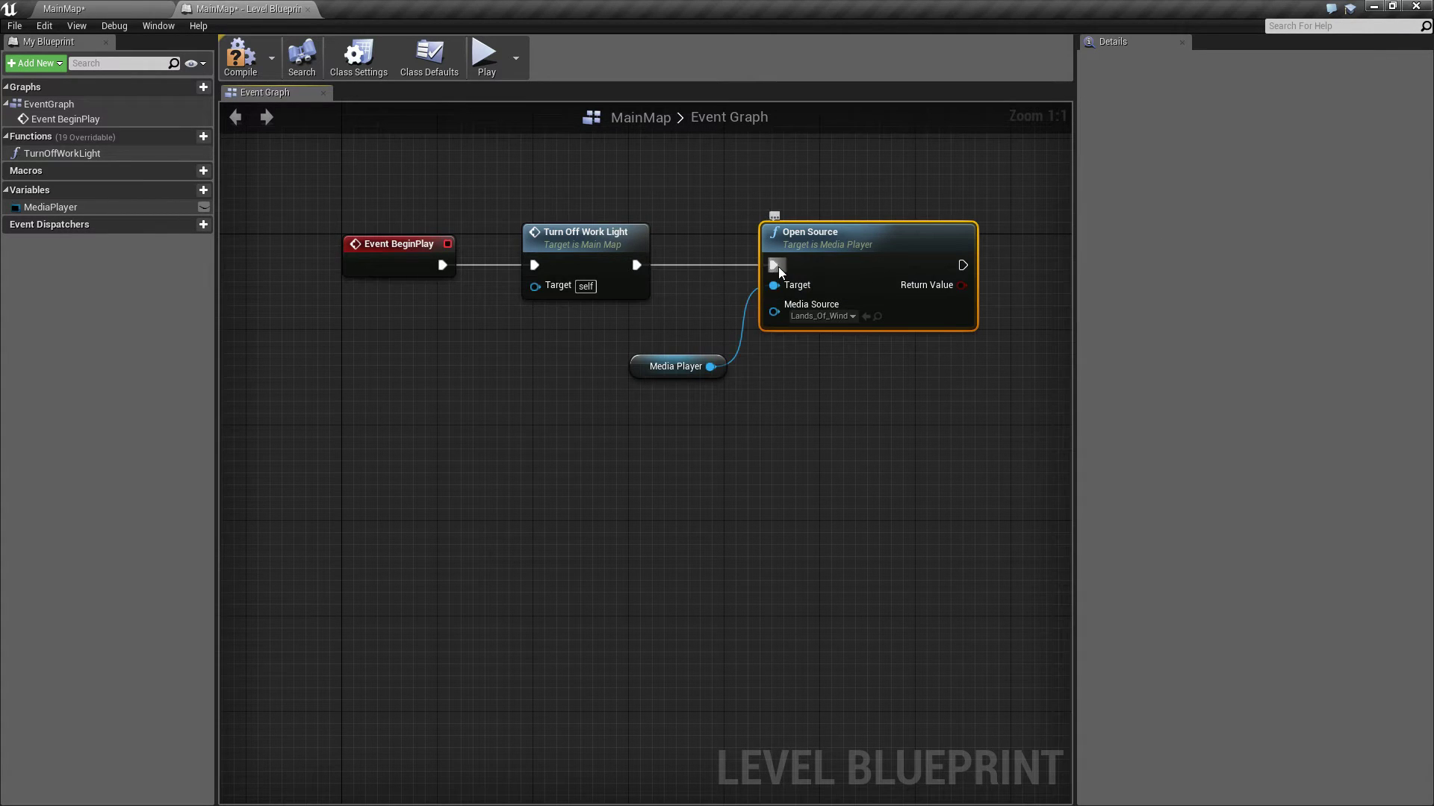
left_click(244, 66)
left_click(133, 13)
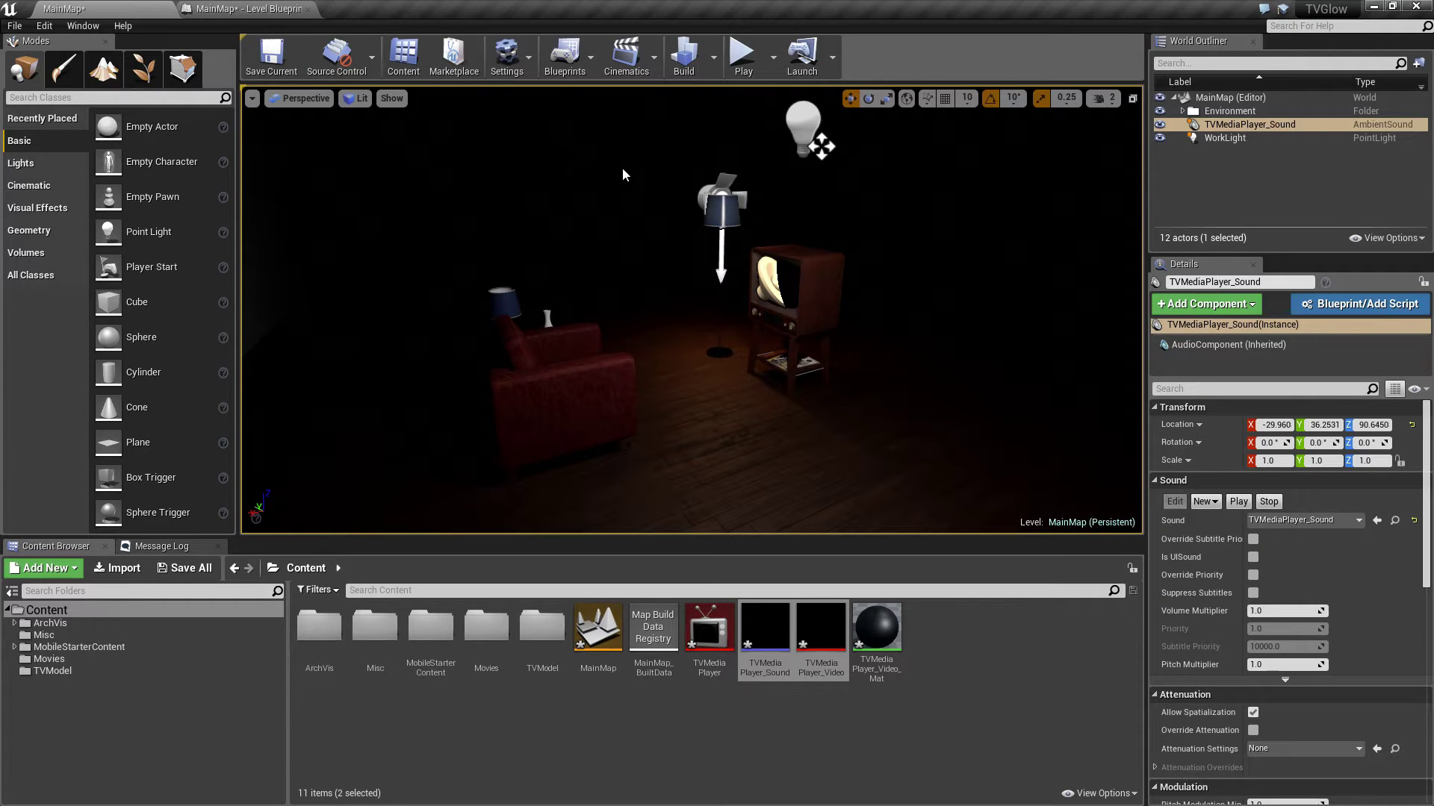
left_click(748, 64)
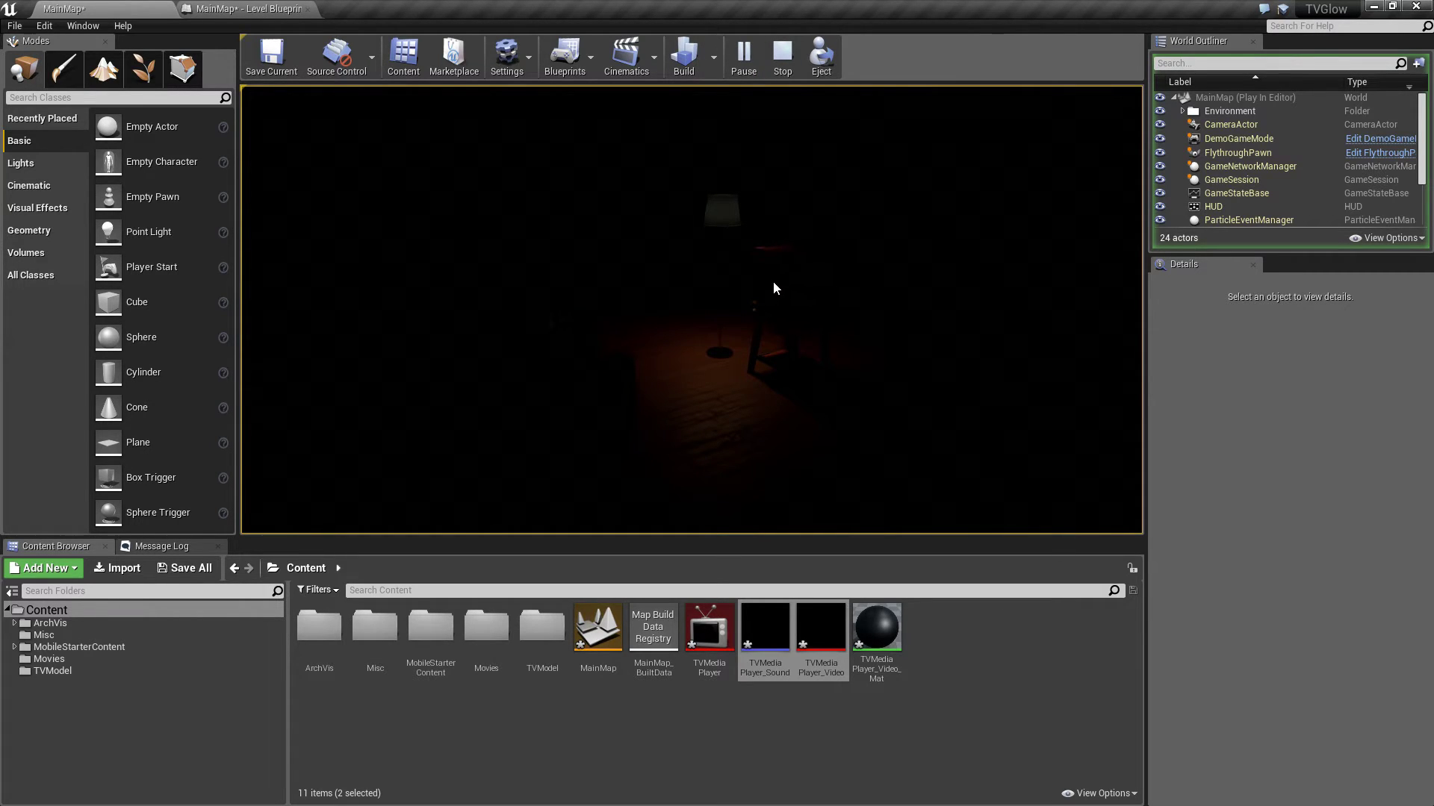
left_click(781, 58)
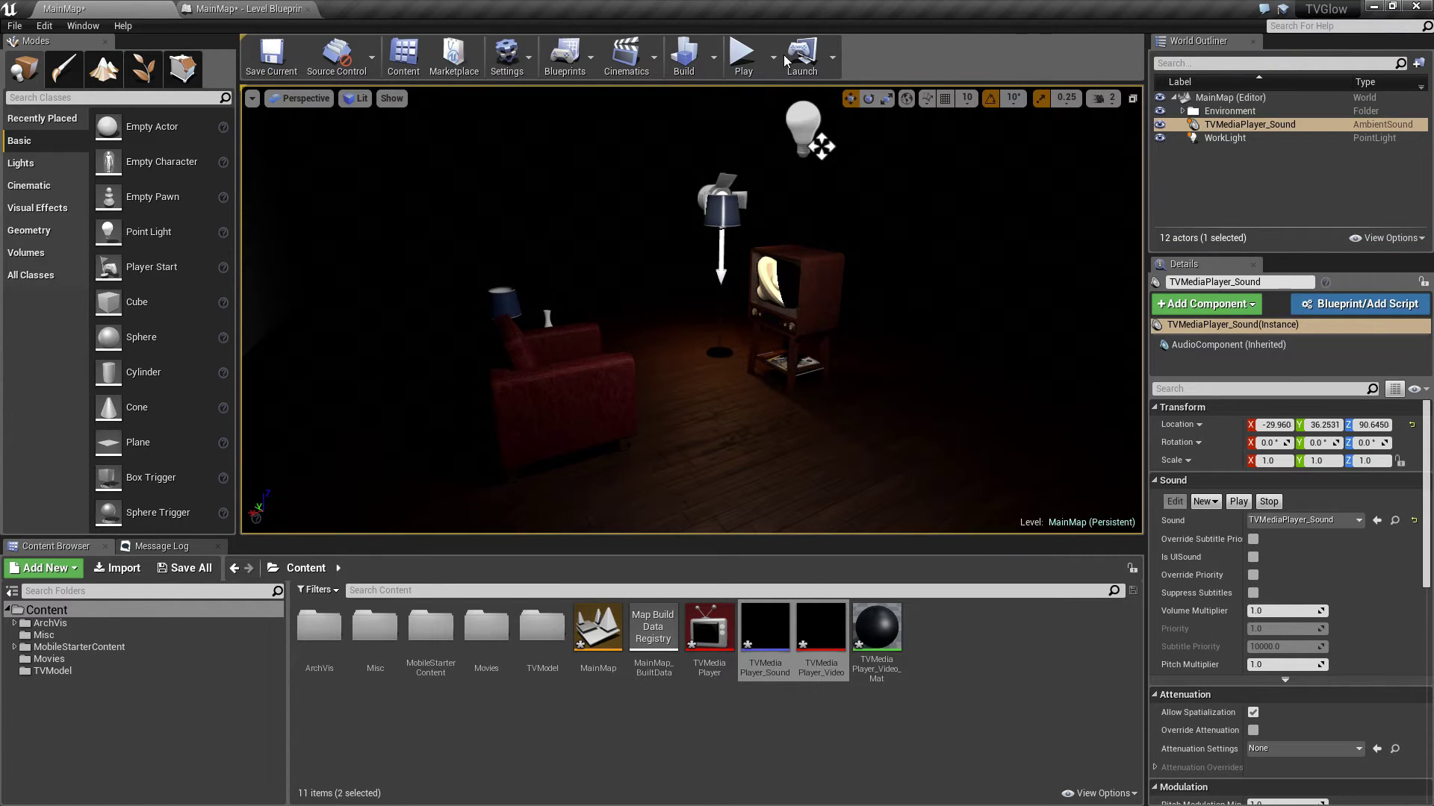
Make TVMediaPlayer_Video_Mat unlit with its texture into Emissive Color, save, and play the level
double_click(875, 633)
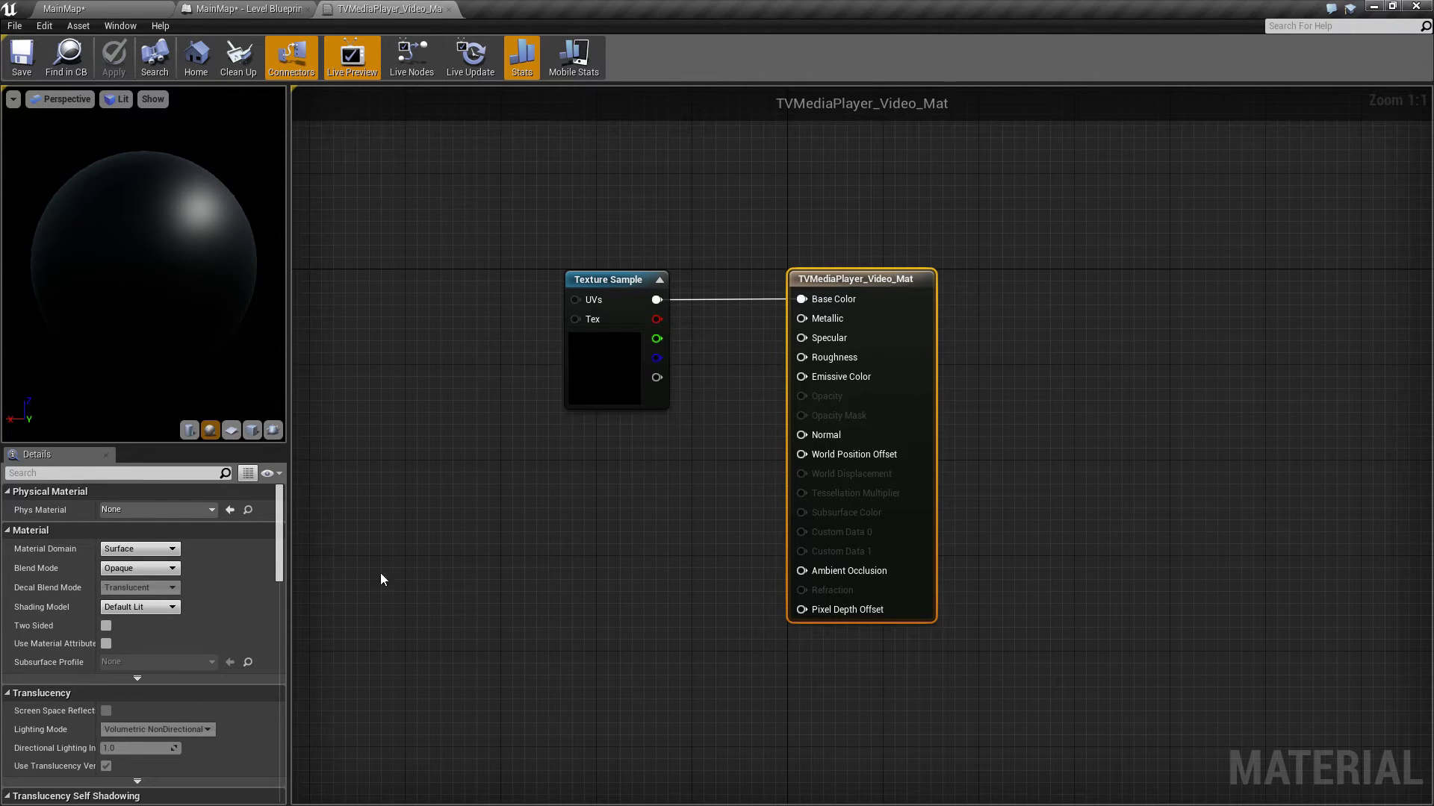
left_click(122, 607)
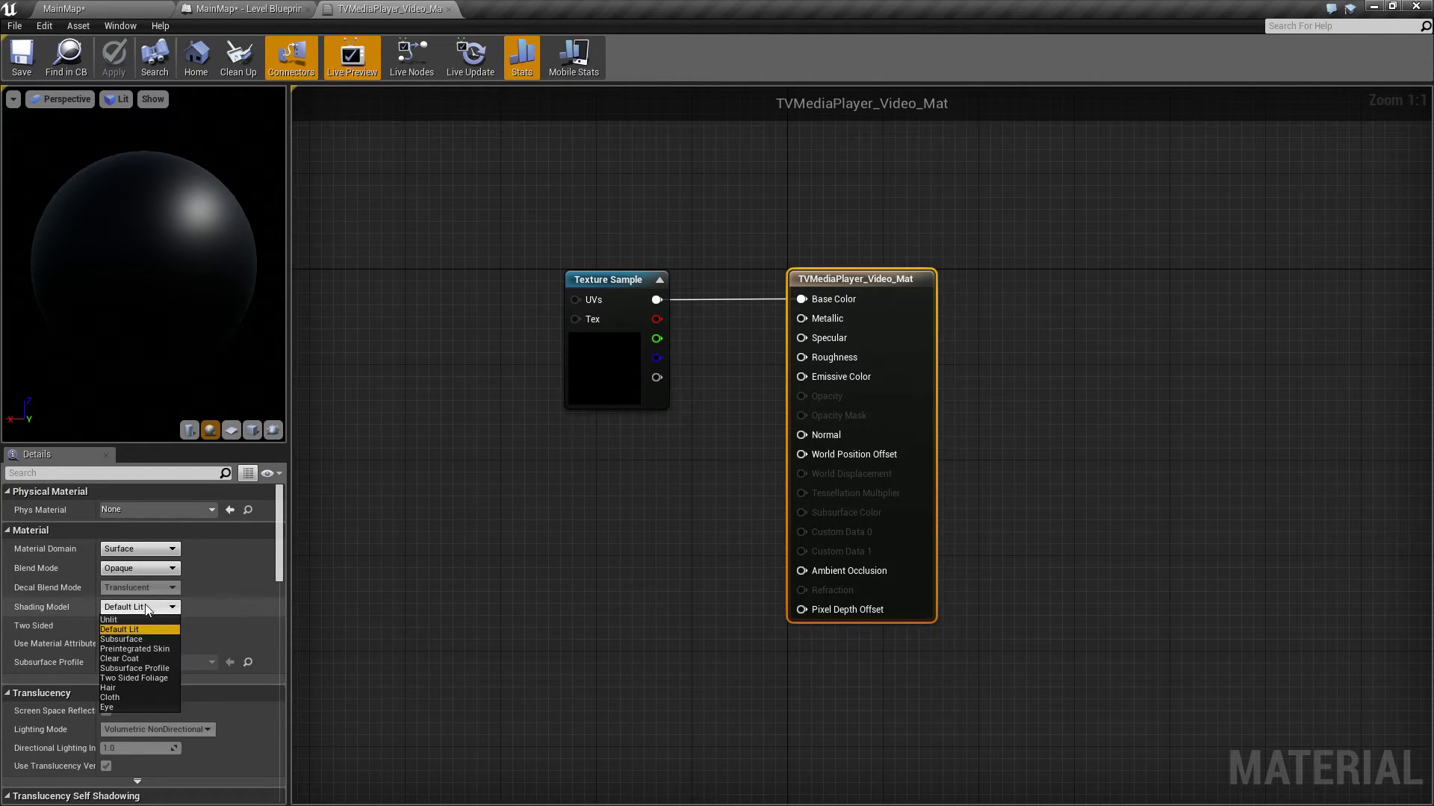
left_click(127, 621)
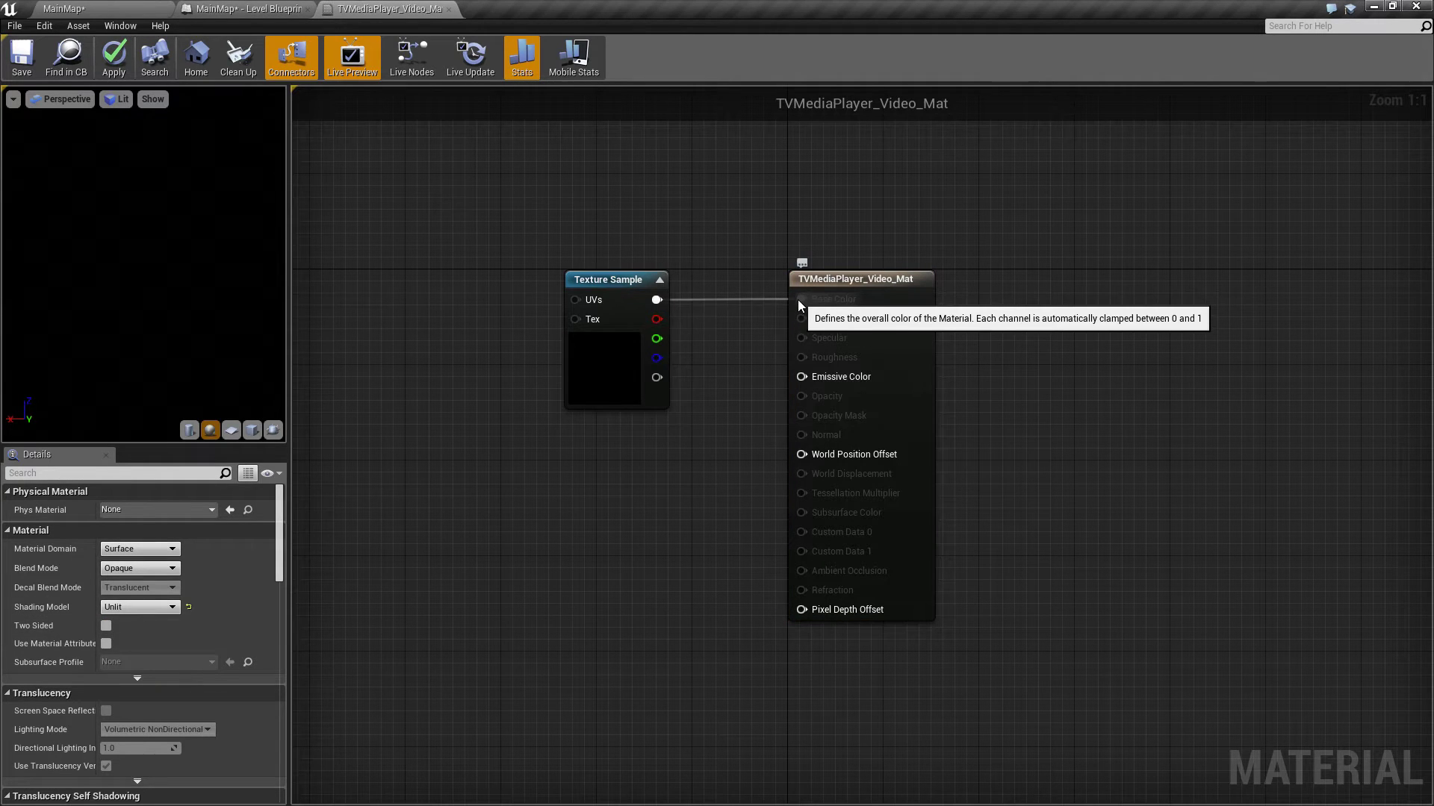
left_click_drag(798, 299, 801, 377, "ctrl")
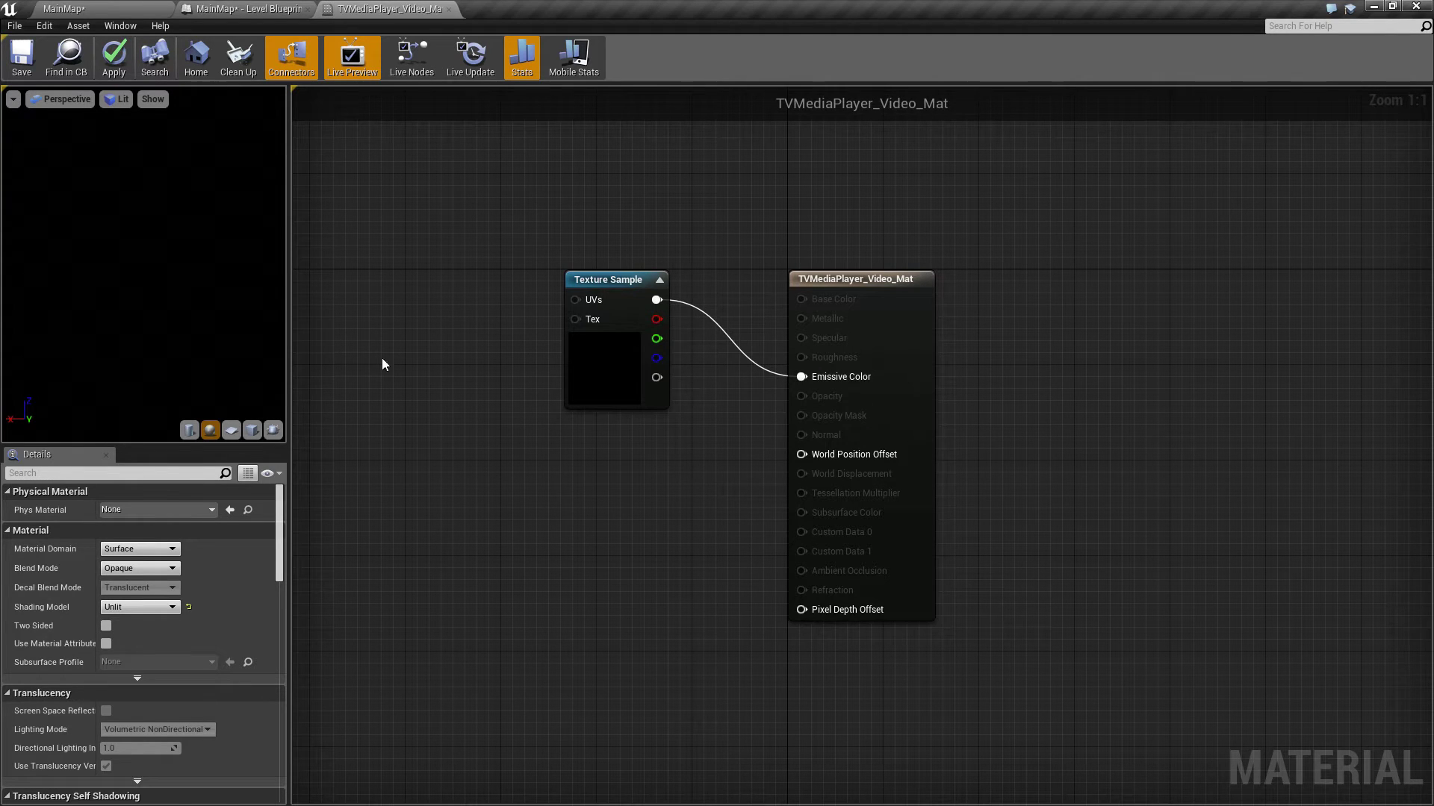
left_click(18, 54)
left_click(110, 9)
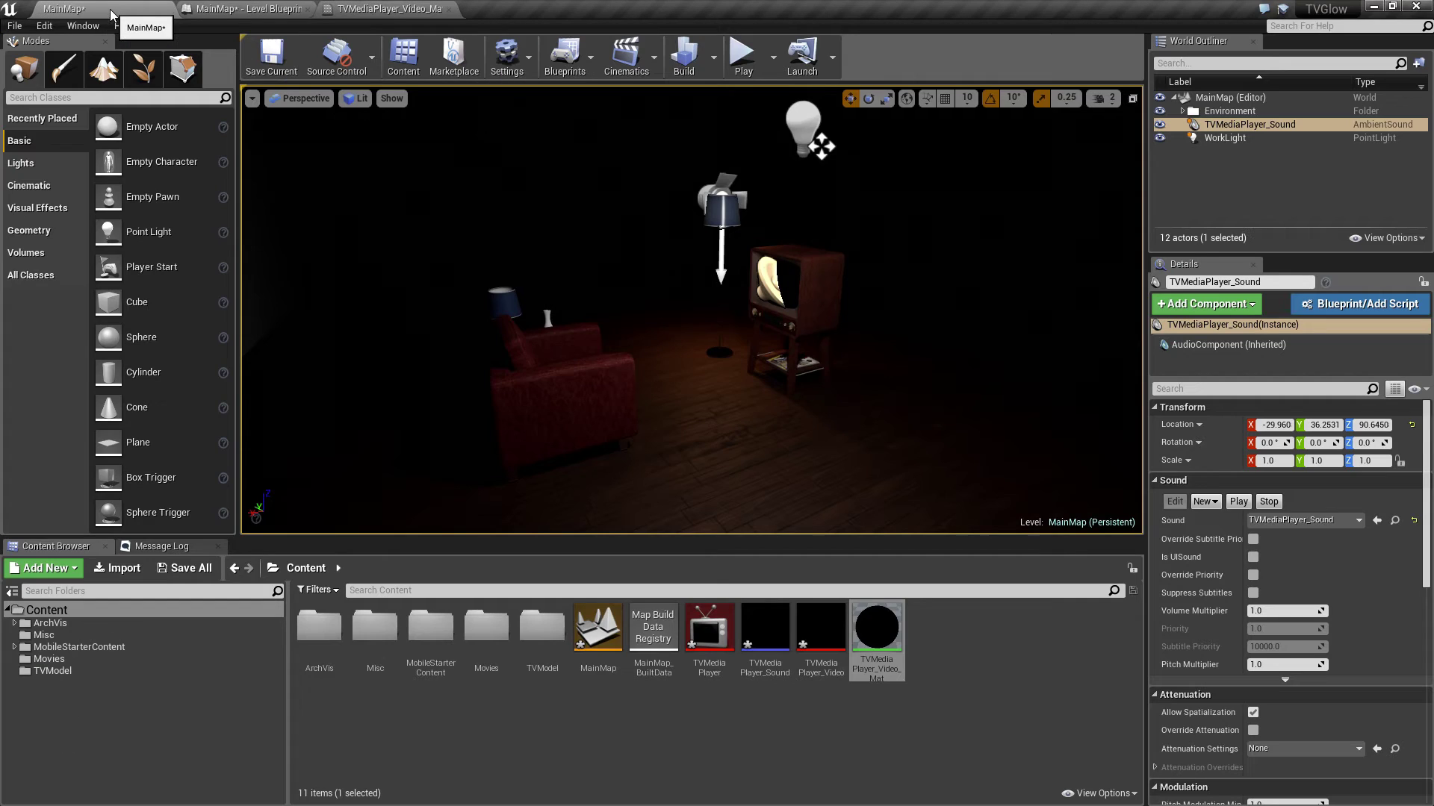
left_click(741, 58)
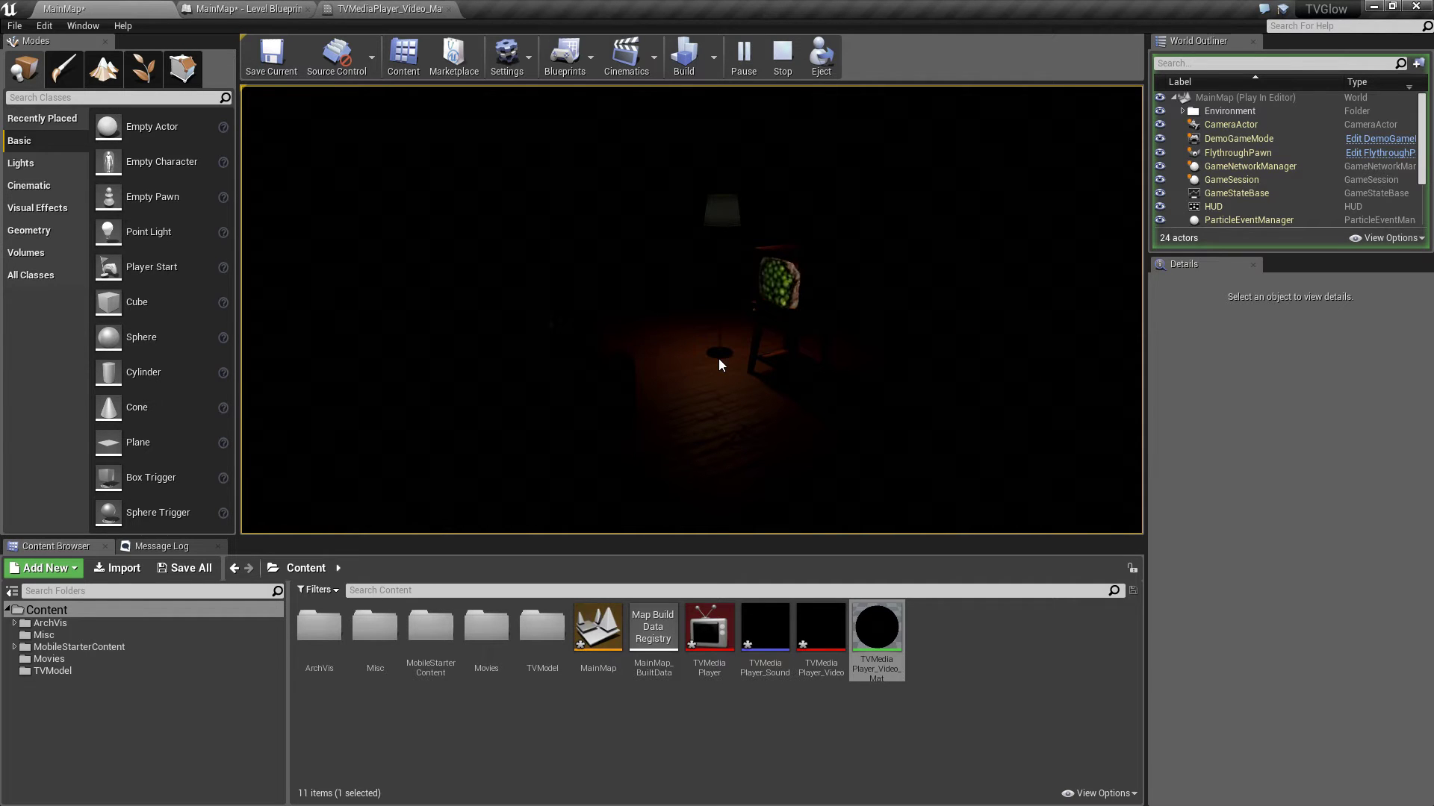
Stop the test play and delete the TVMediaPlayer_Sound actor from MainMap
left_click(782, 51)
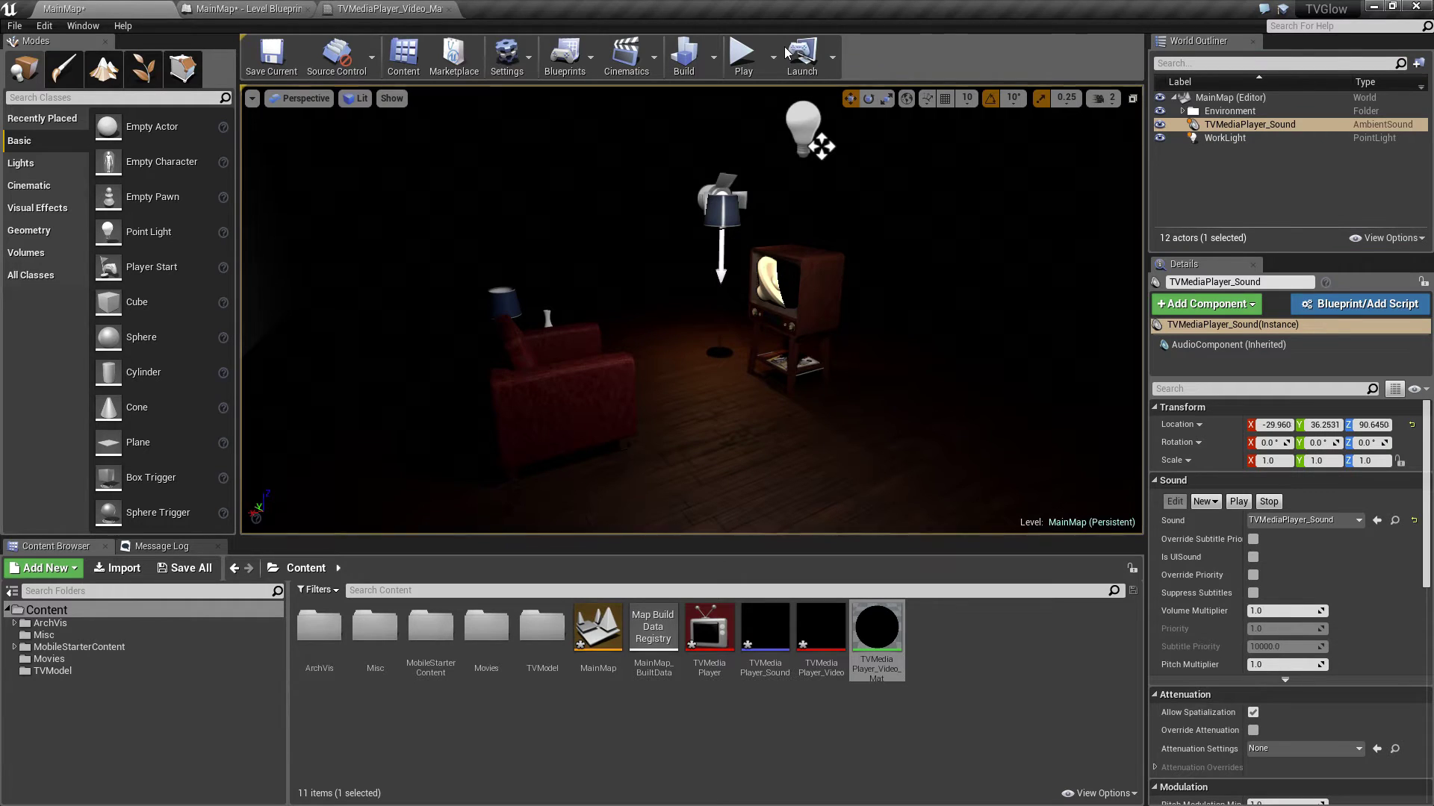
left_click(773, 288)
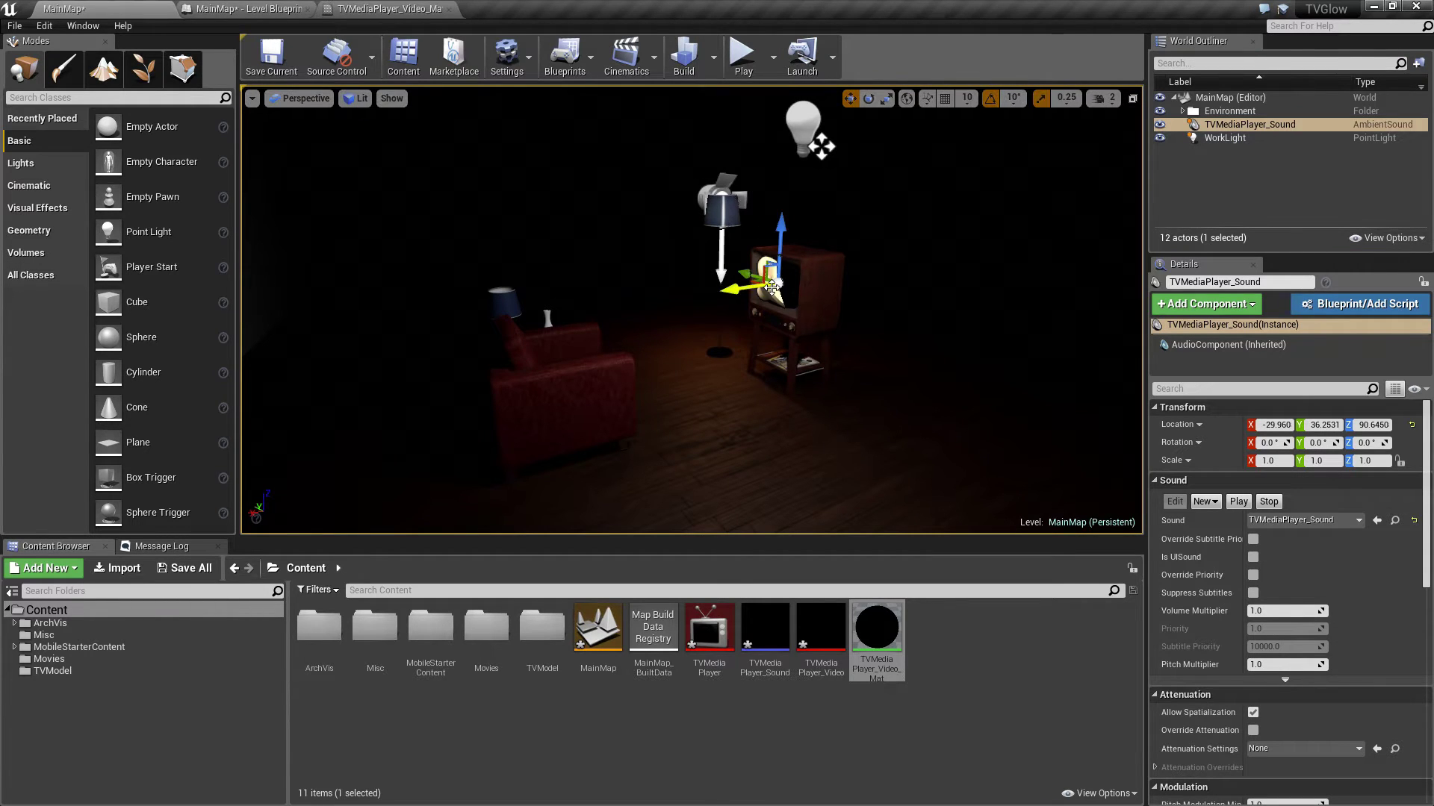
key("Delete")
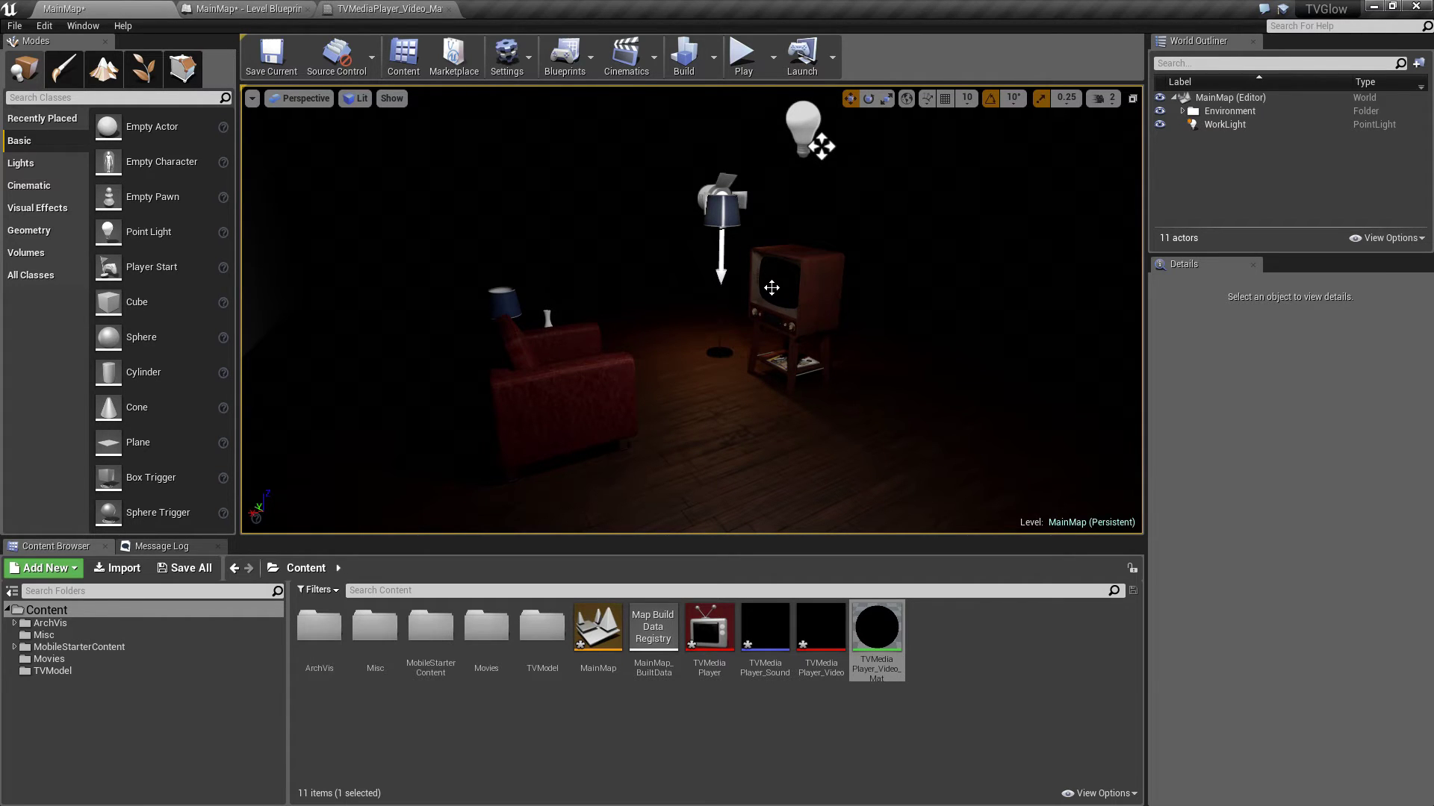
Place a Spot Light in front of the TV and raise it to Z 62.4783
left_click(30, 165)
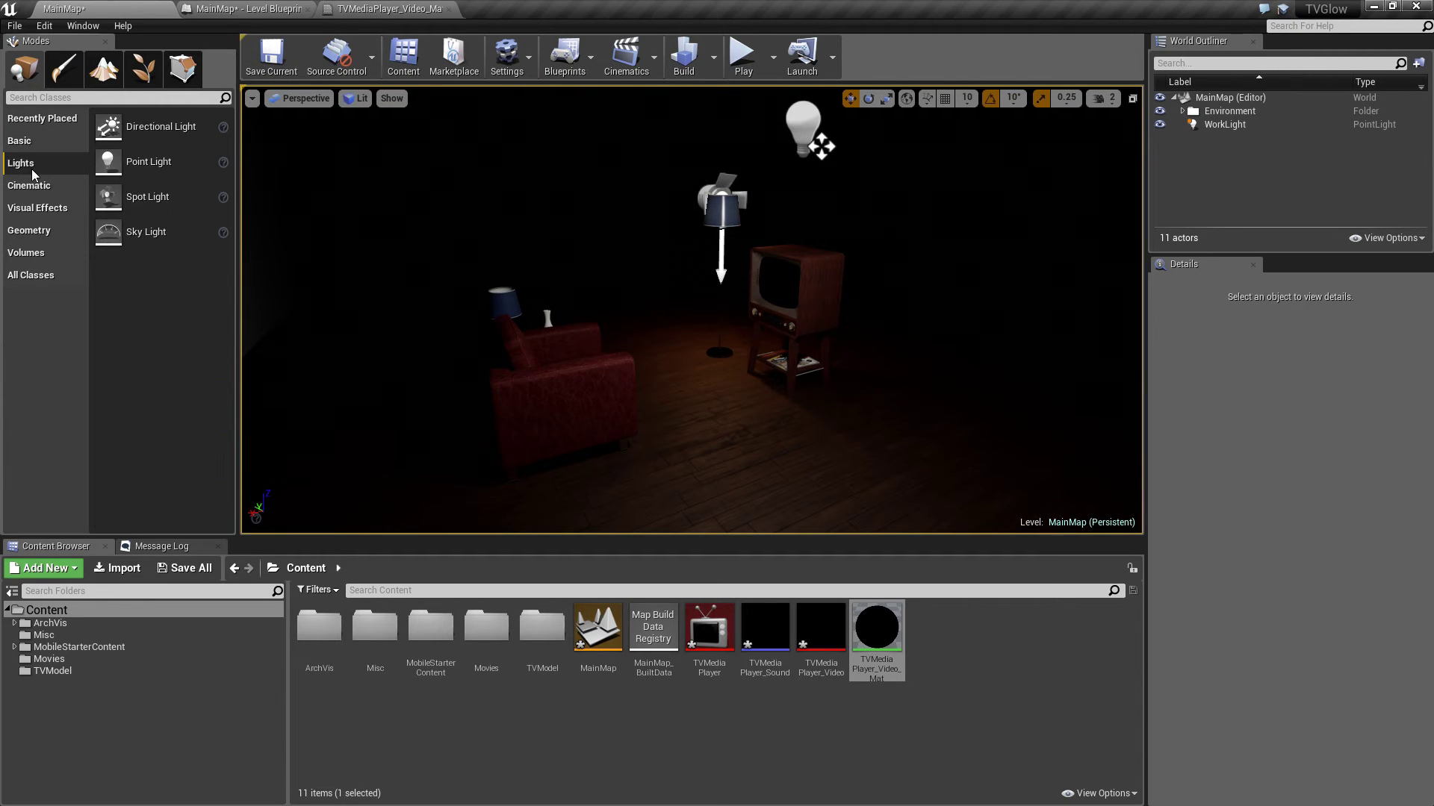
left_click_drag(136, 199, 693, 364)
left_click_drag(692, 284, 692, 274)
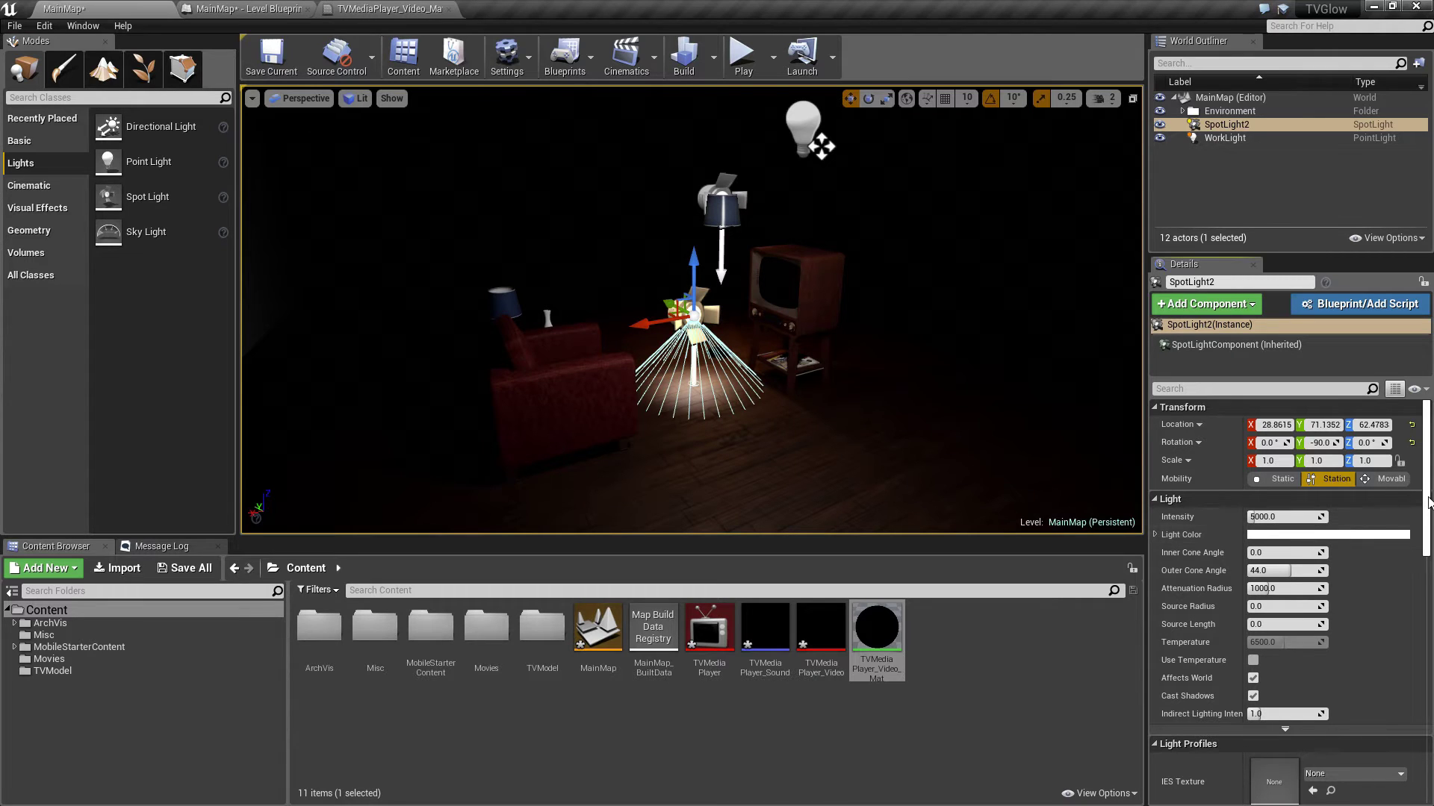
scroll(1411, 541, "down", 3)
scroll(1411, 541, "down", 10)
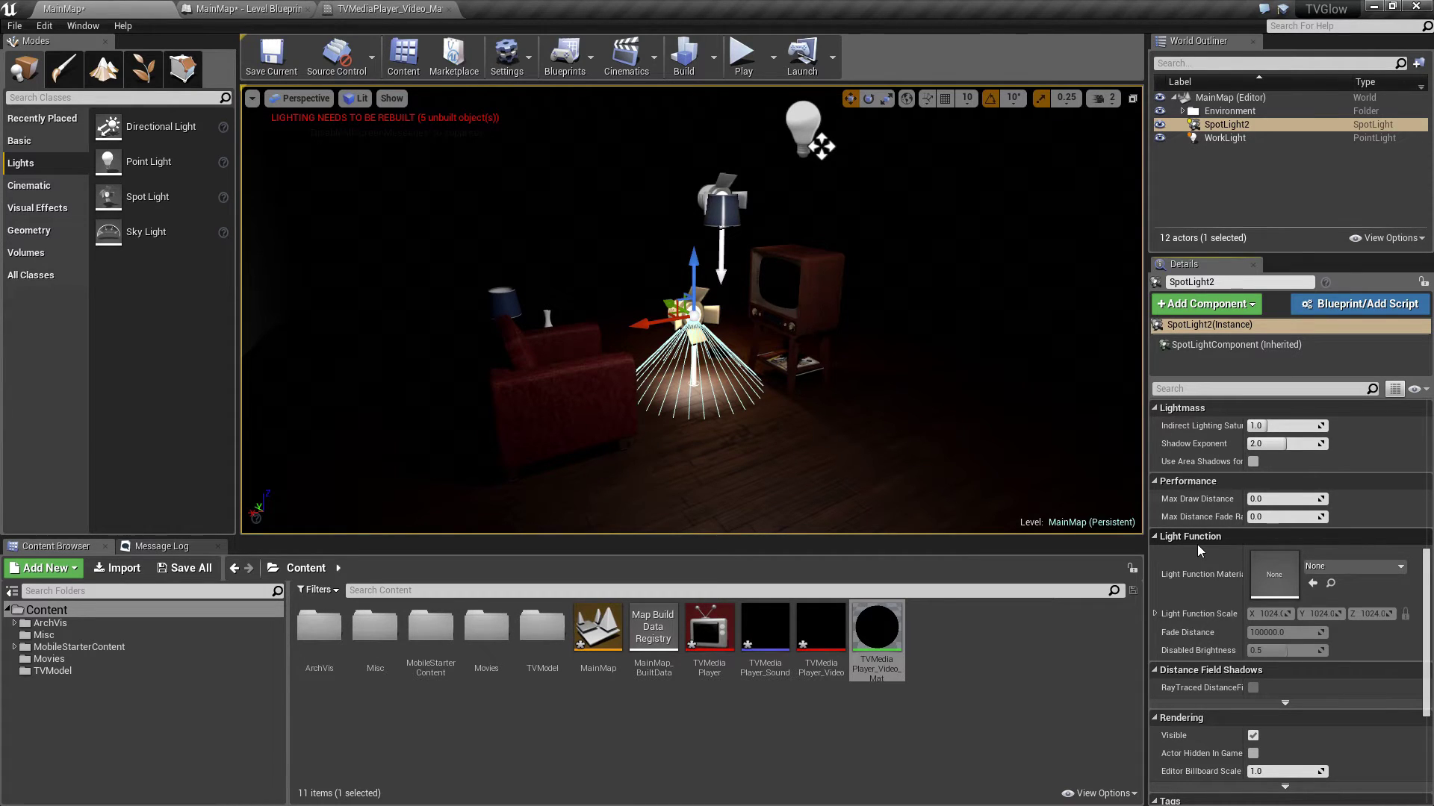
Create a new material named LF_TV in the Content Browser
right_click(949, 646)
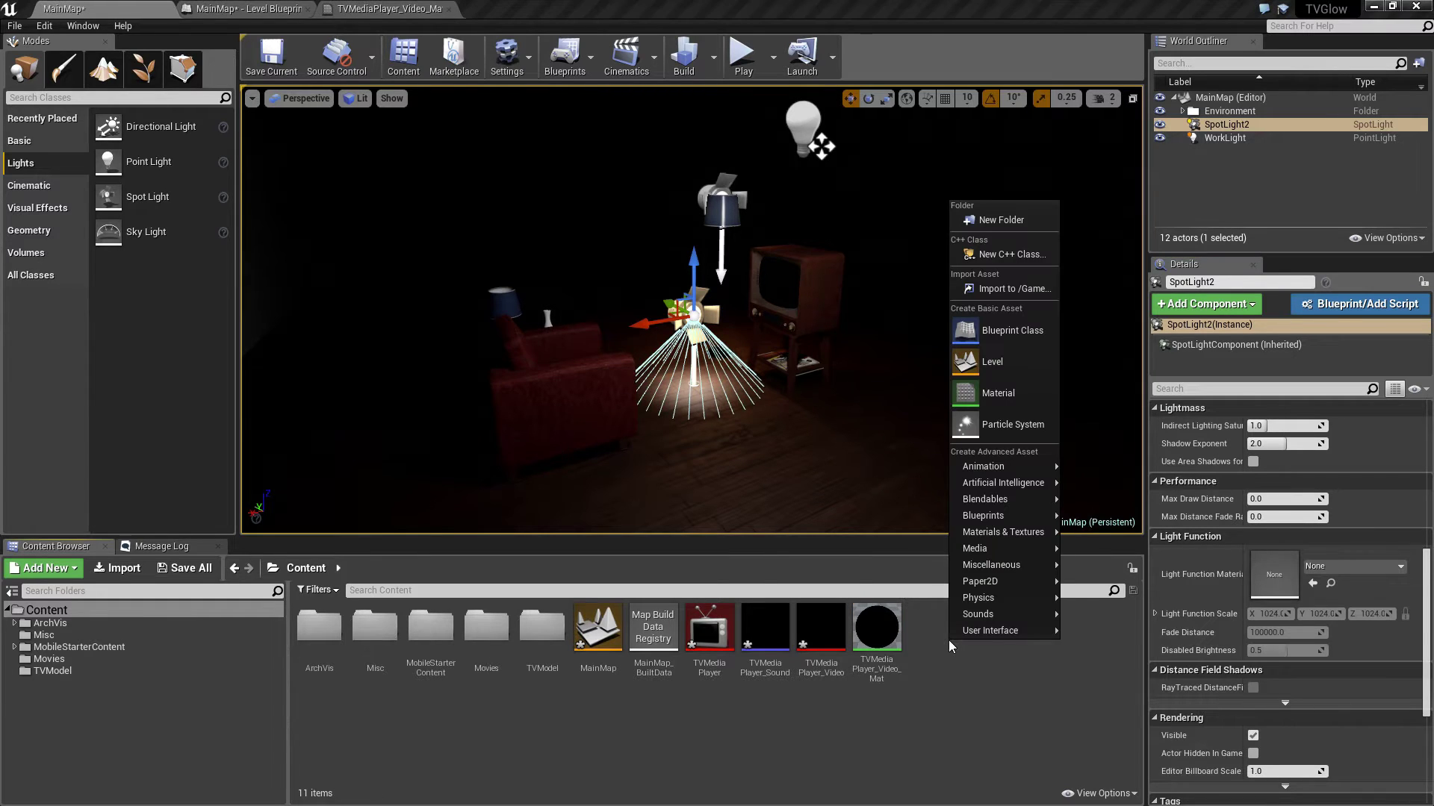
left_click(1014, 391)
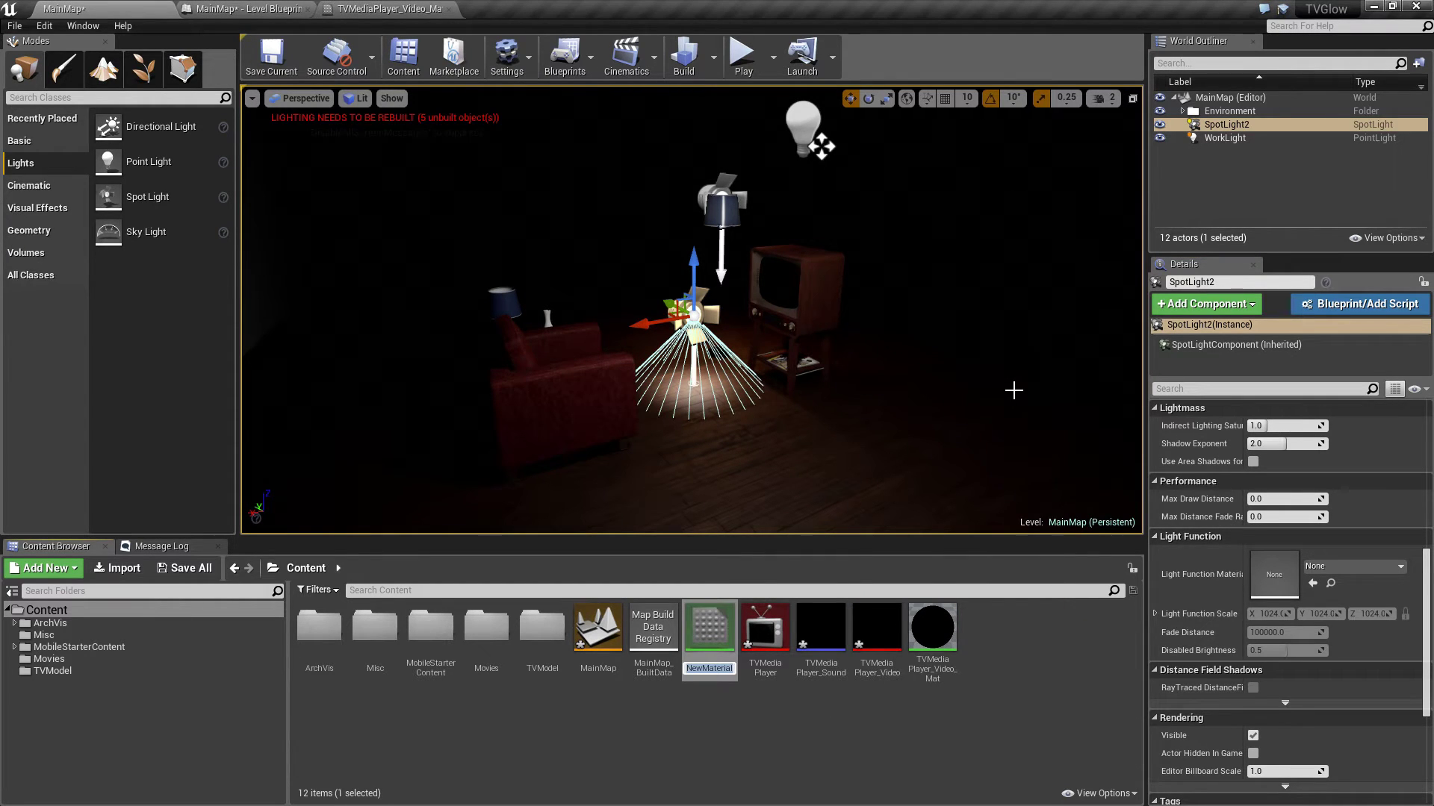
type("LF_TV")
key("Return")
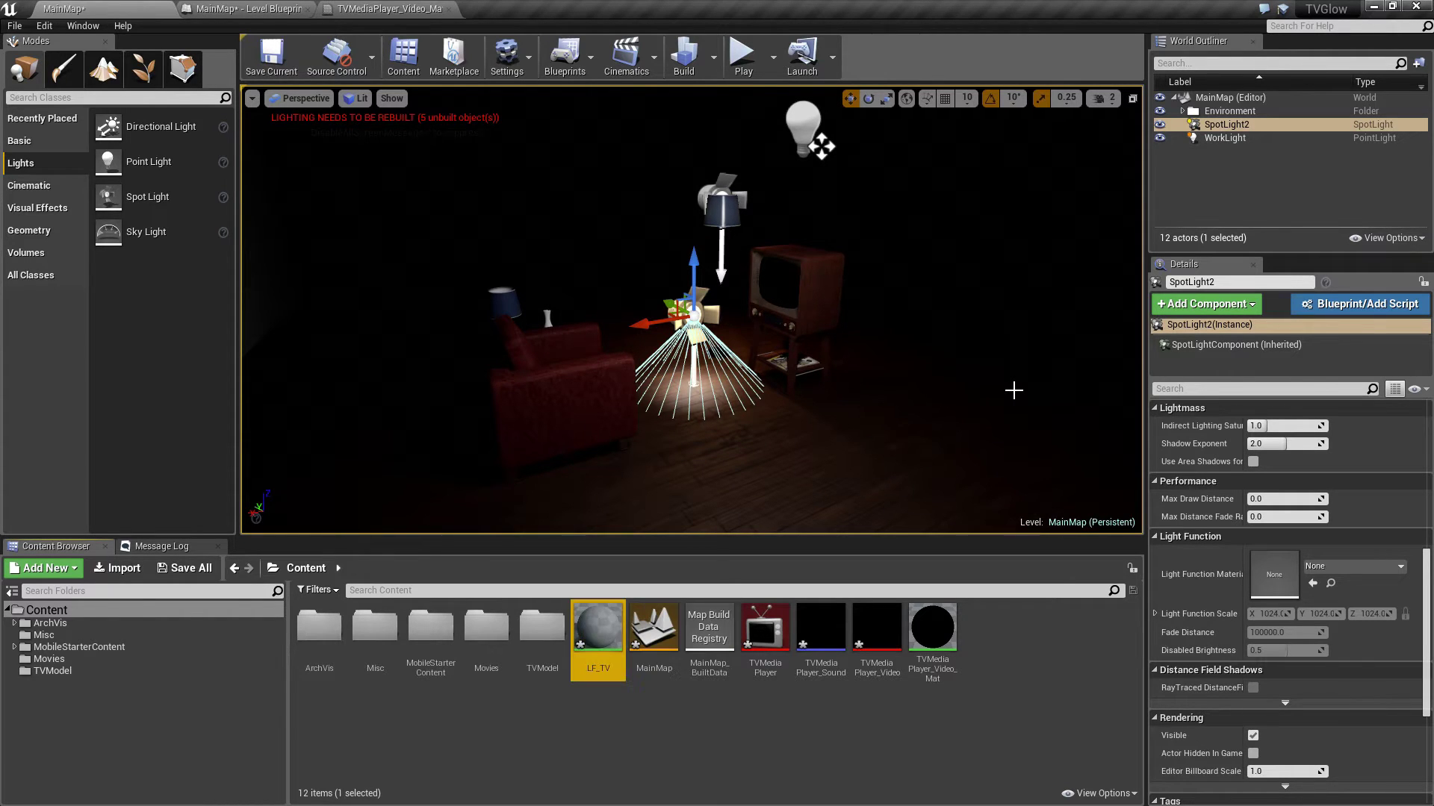
Set LF_TV's Material Domain to Light Function
double_click(606, 631)
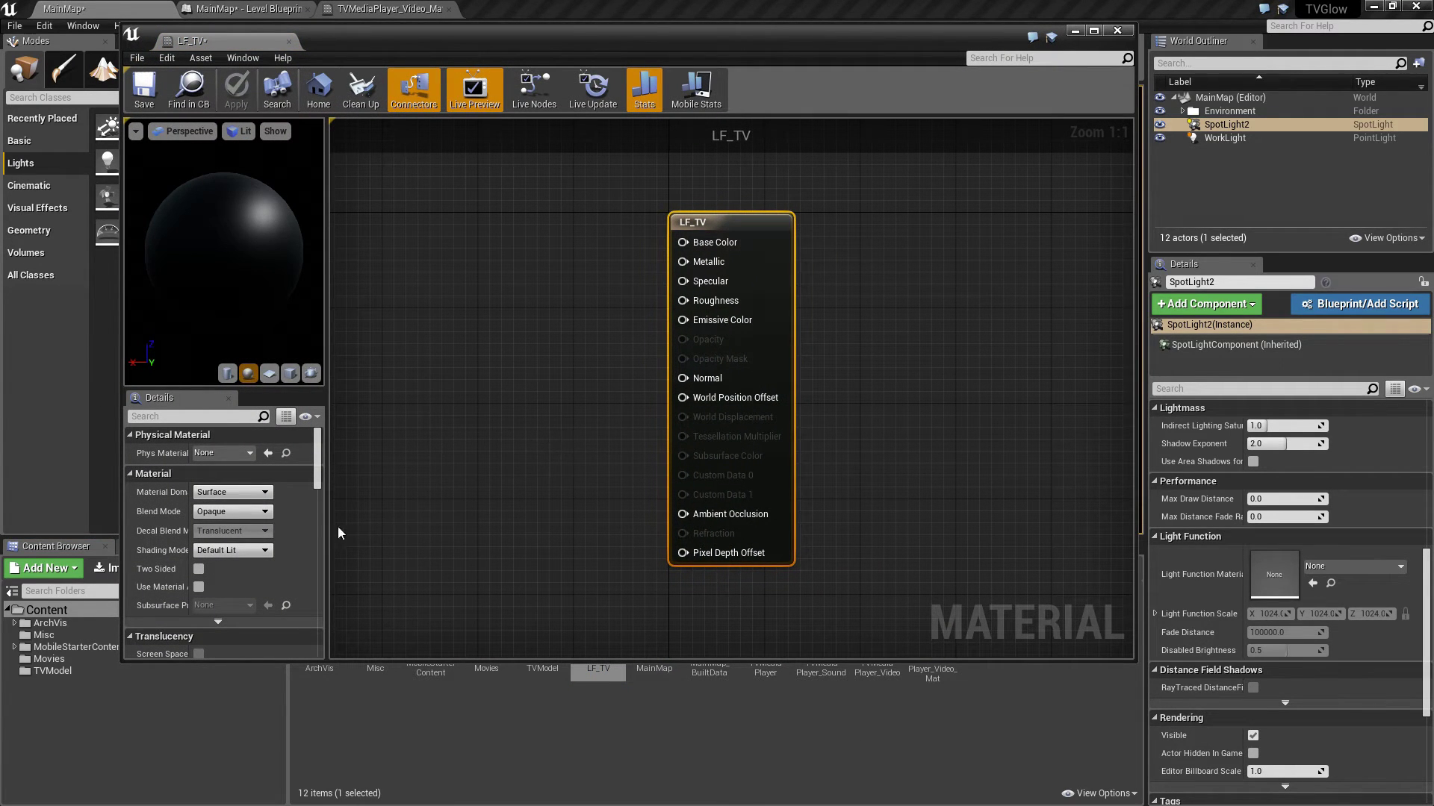
left_click_drag(328, 522, 385, 515)
left_click(252, 494)
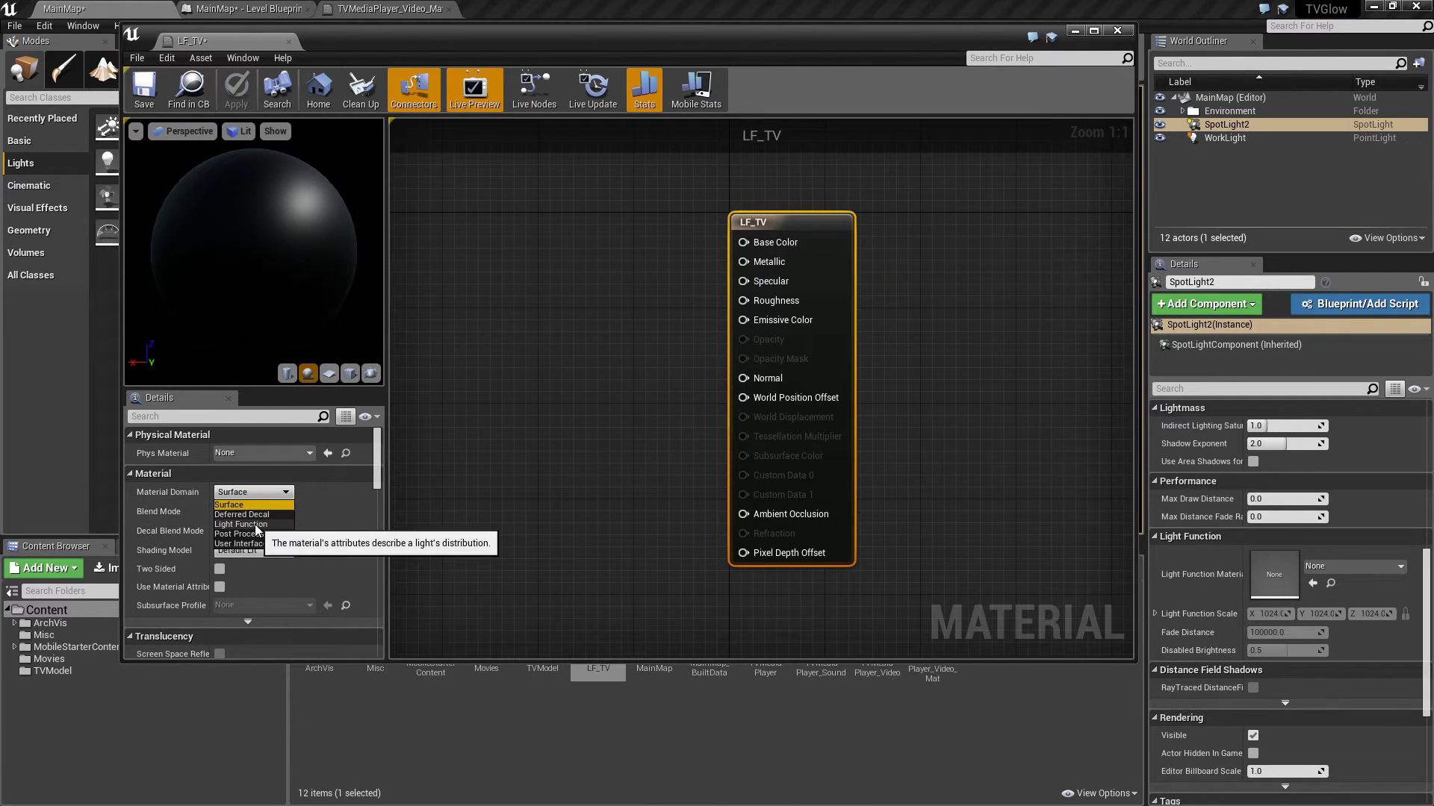
left_click(254, 526)
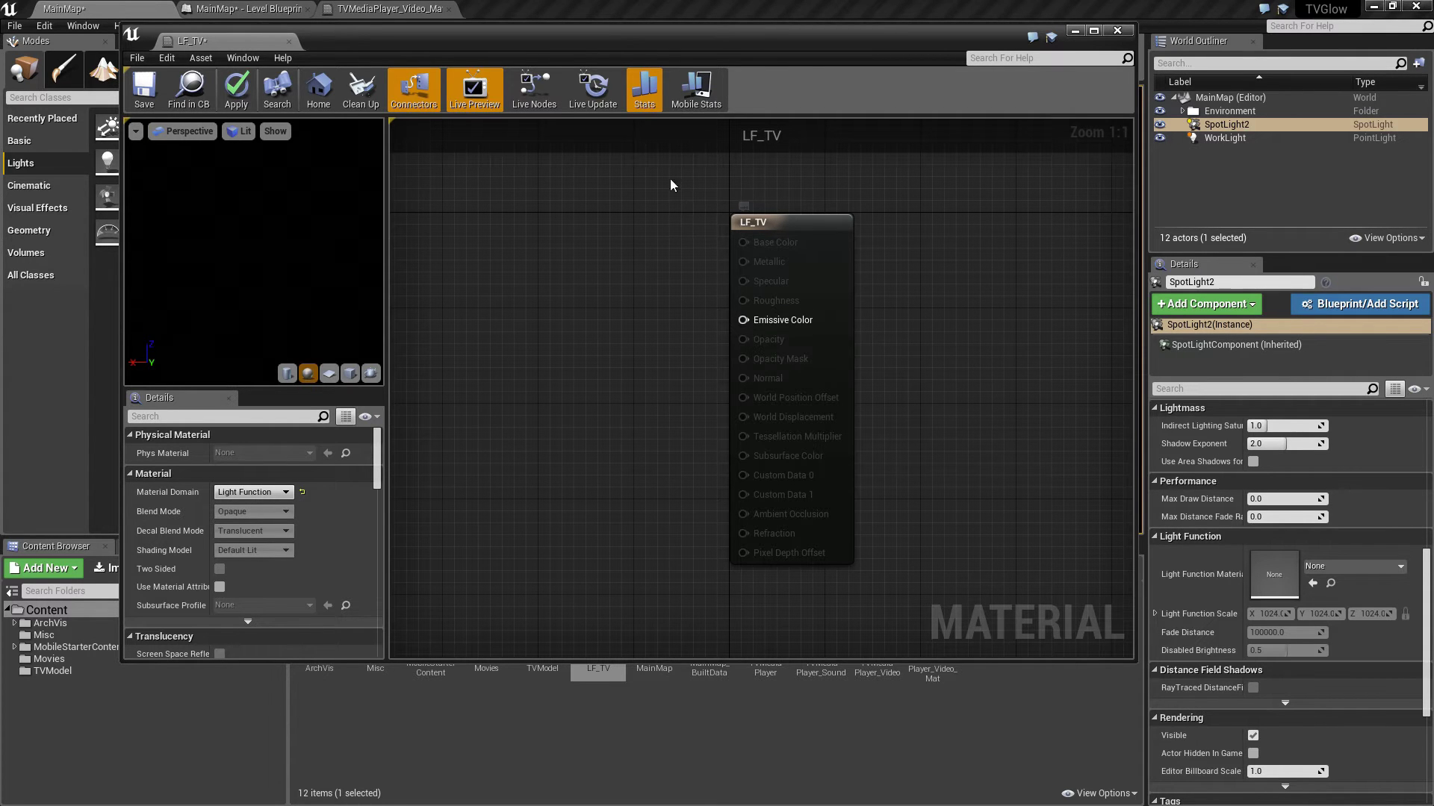
Add the TVMediaPlayer_Video texture to LF_TV, save it, and dock its editor in the main window
mouse_move(494, 47)
left_mouse_down()
mouse_move(513, 11)
mouse_move(514, 26)
left_mouse_up()
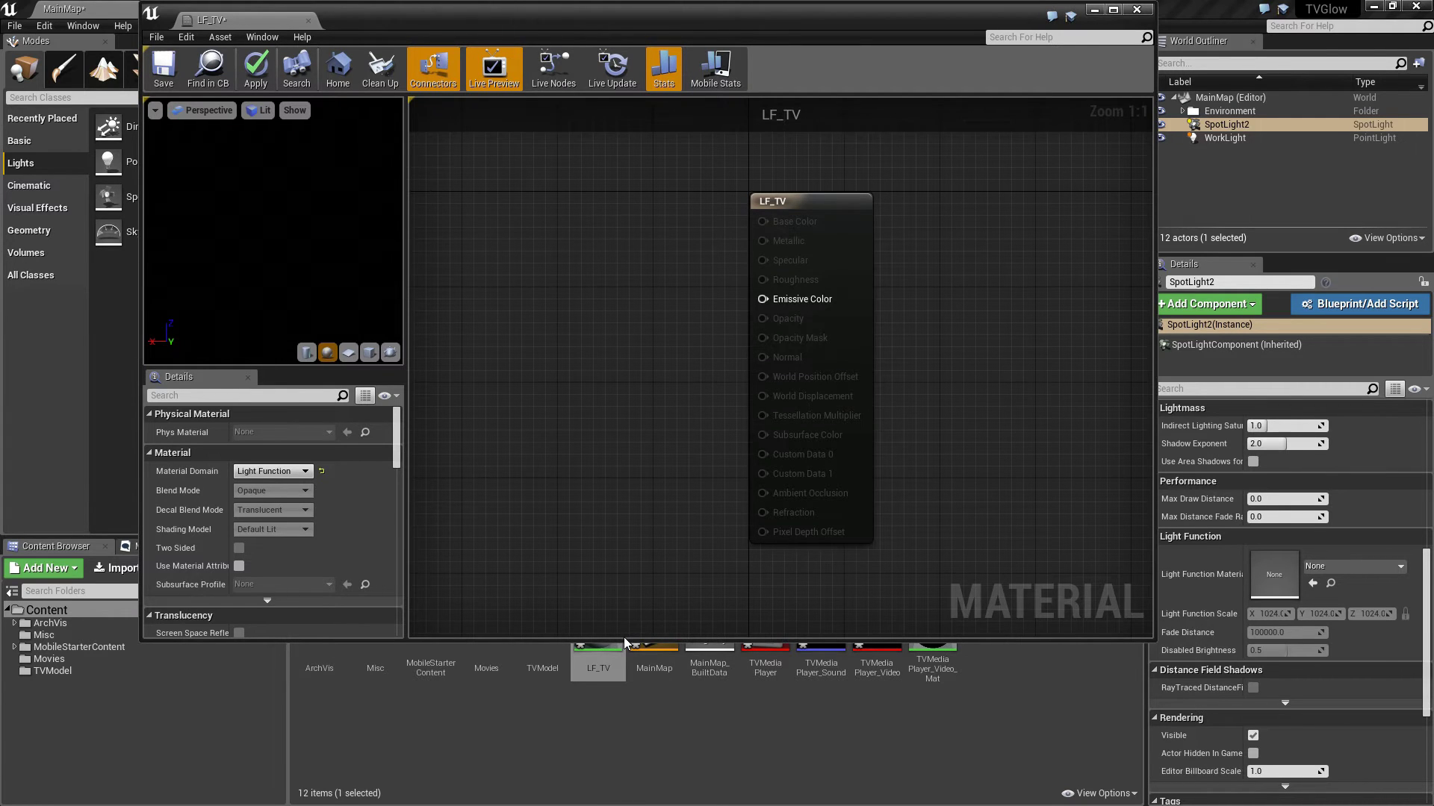
left_click_drag(624, 639, 624, 572)
left_click_drag(893, 684, 765, 298)
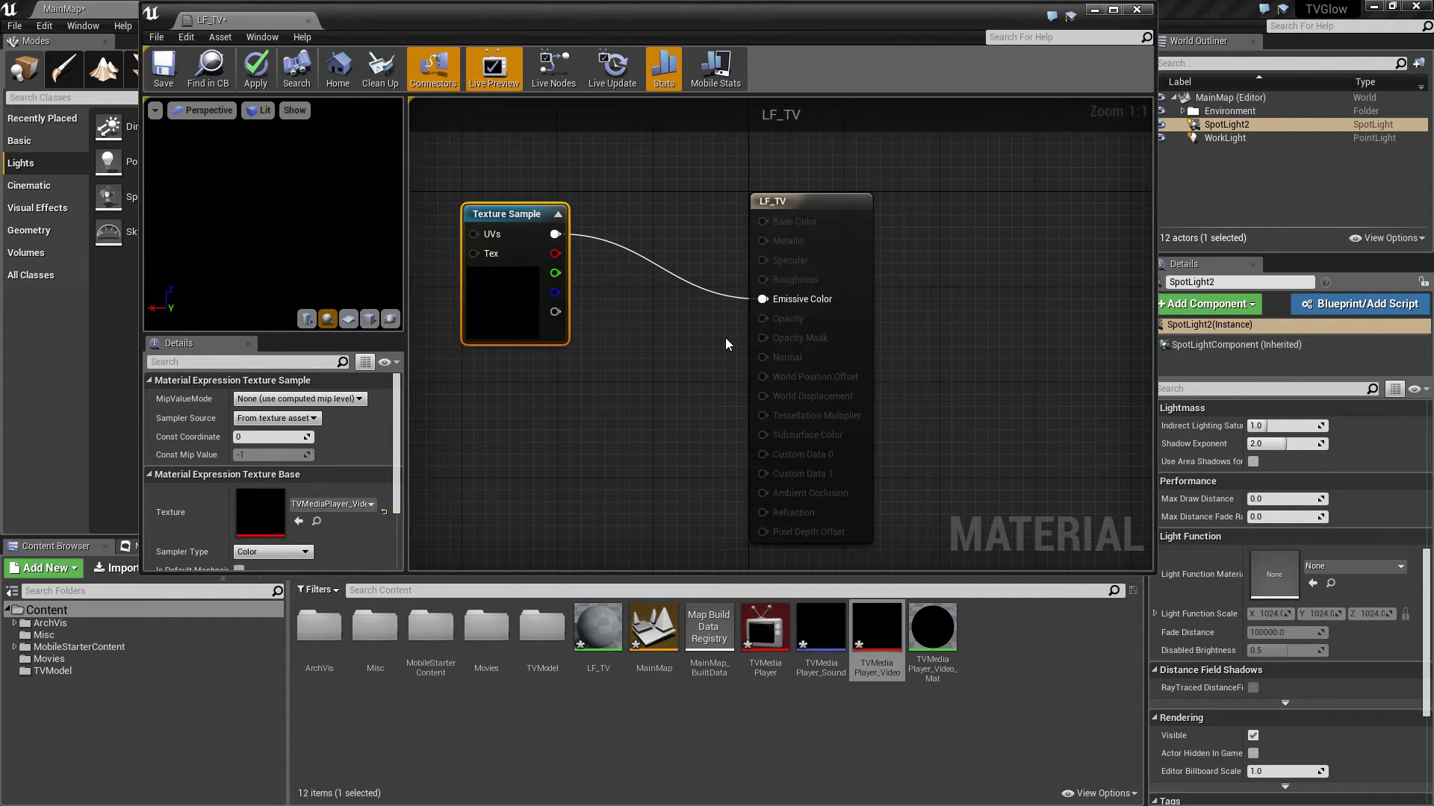
left_click(161, 72)
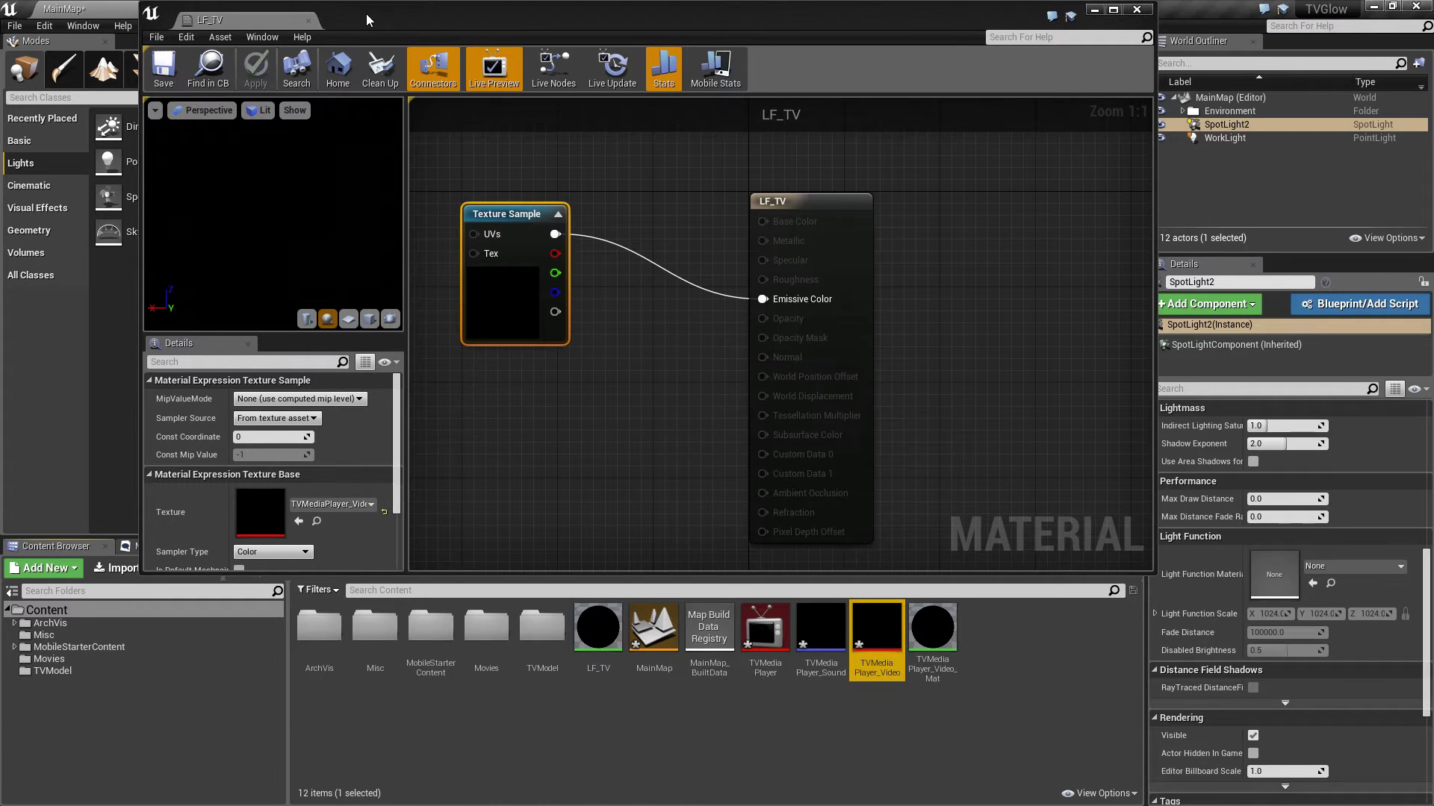
left_click_drag(372, 21, 501, 6)
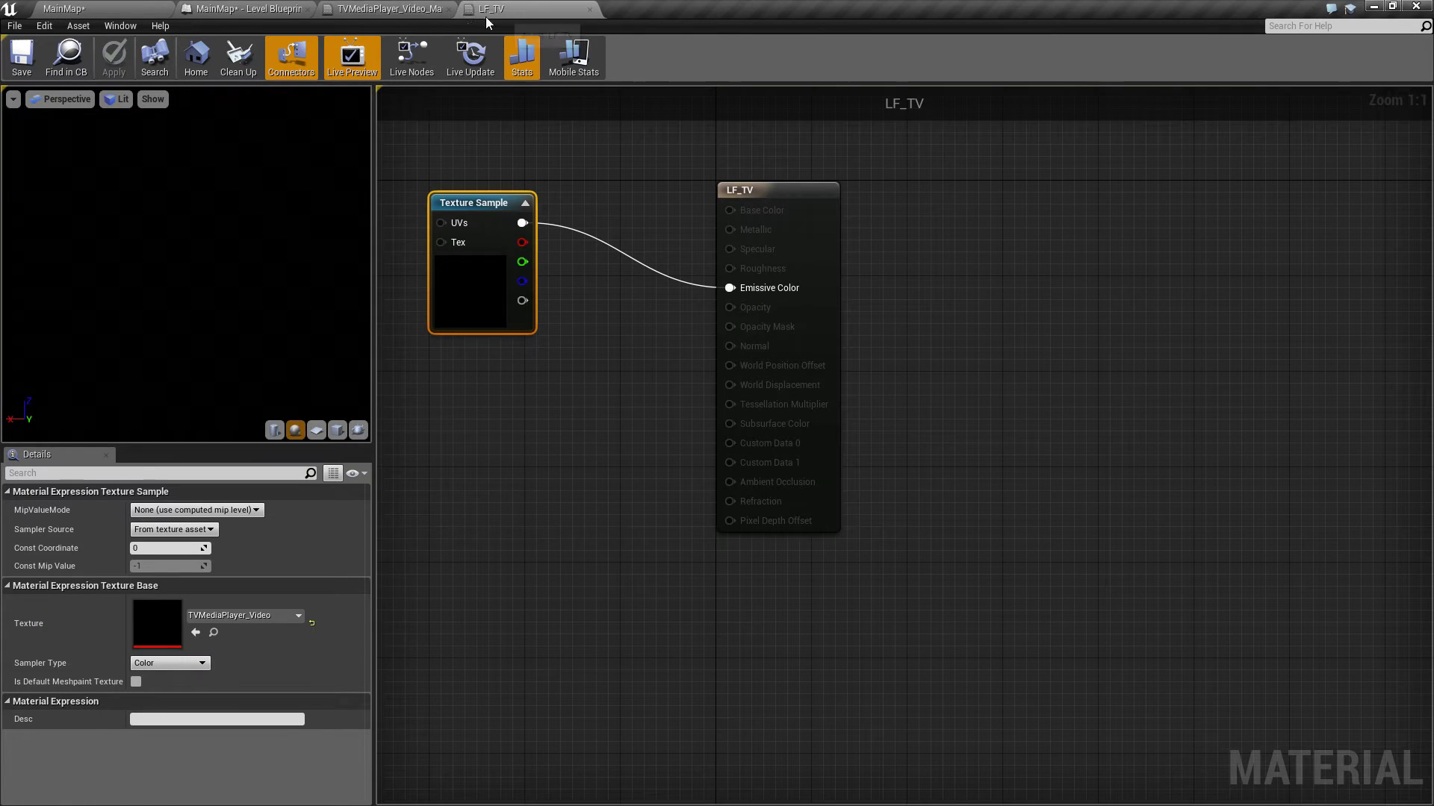
Assign LF_TV as SpotLight2's Light Function Material and start a test play
left_click(124, 8)
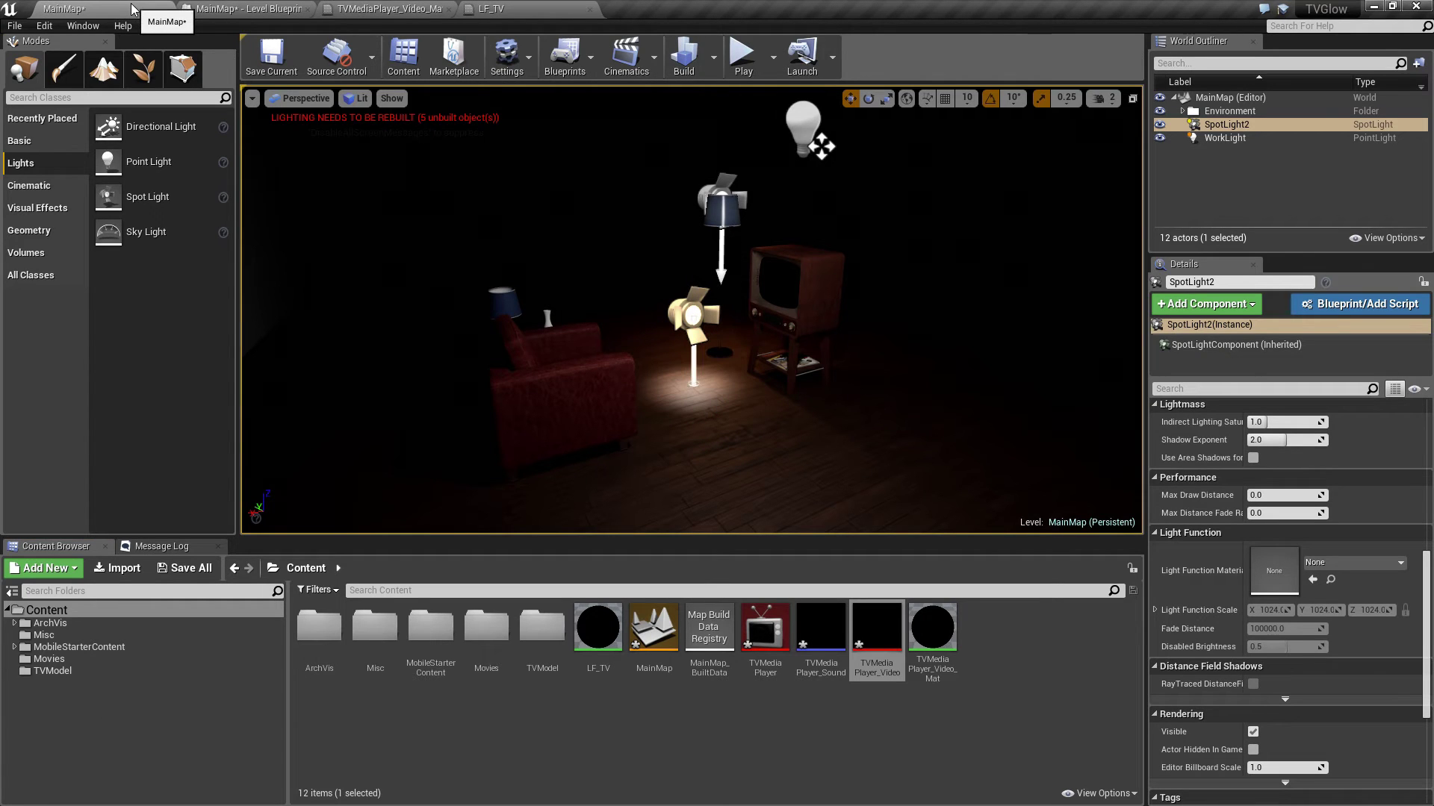
left_click(593, 626)
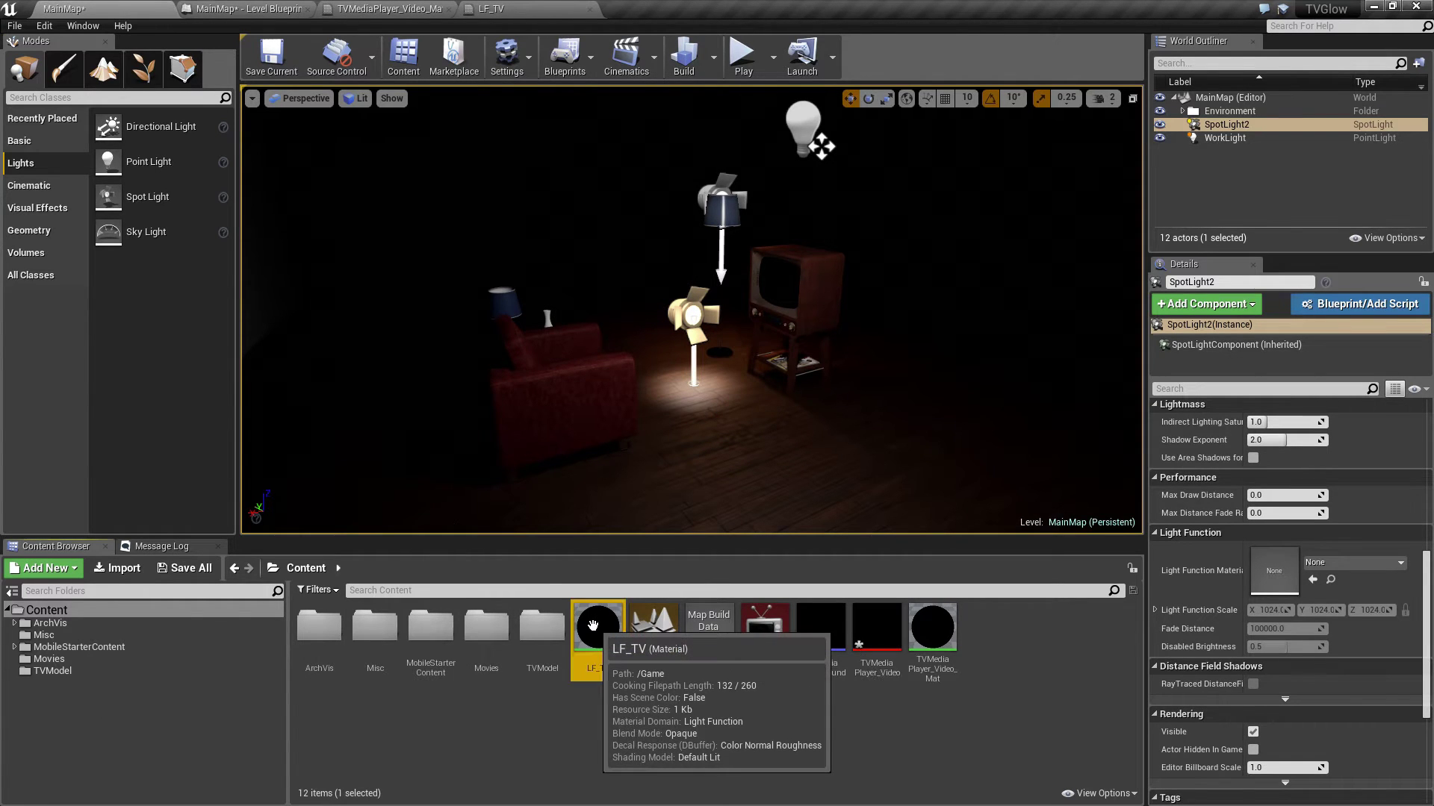
left_click_drag(593, 626, 1290, 578)
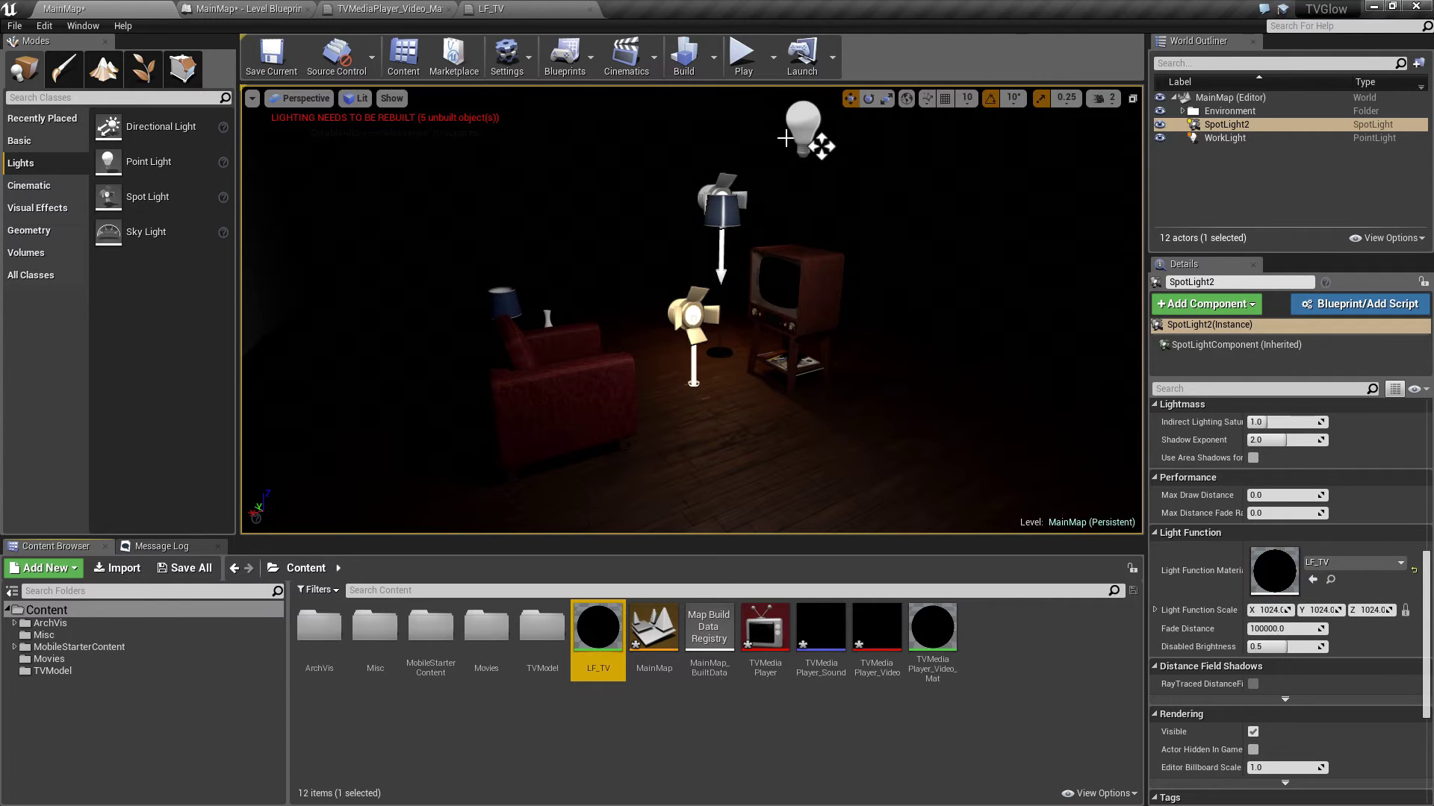
left_click(742, 54)
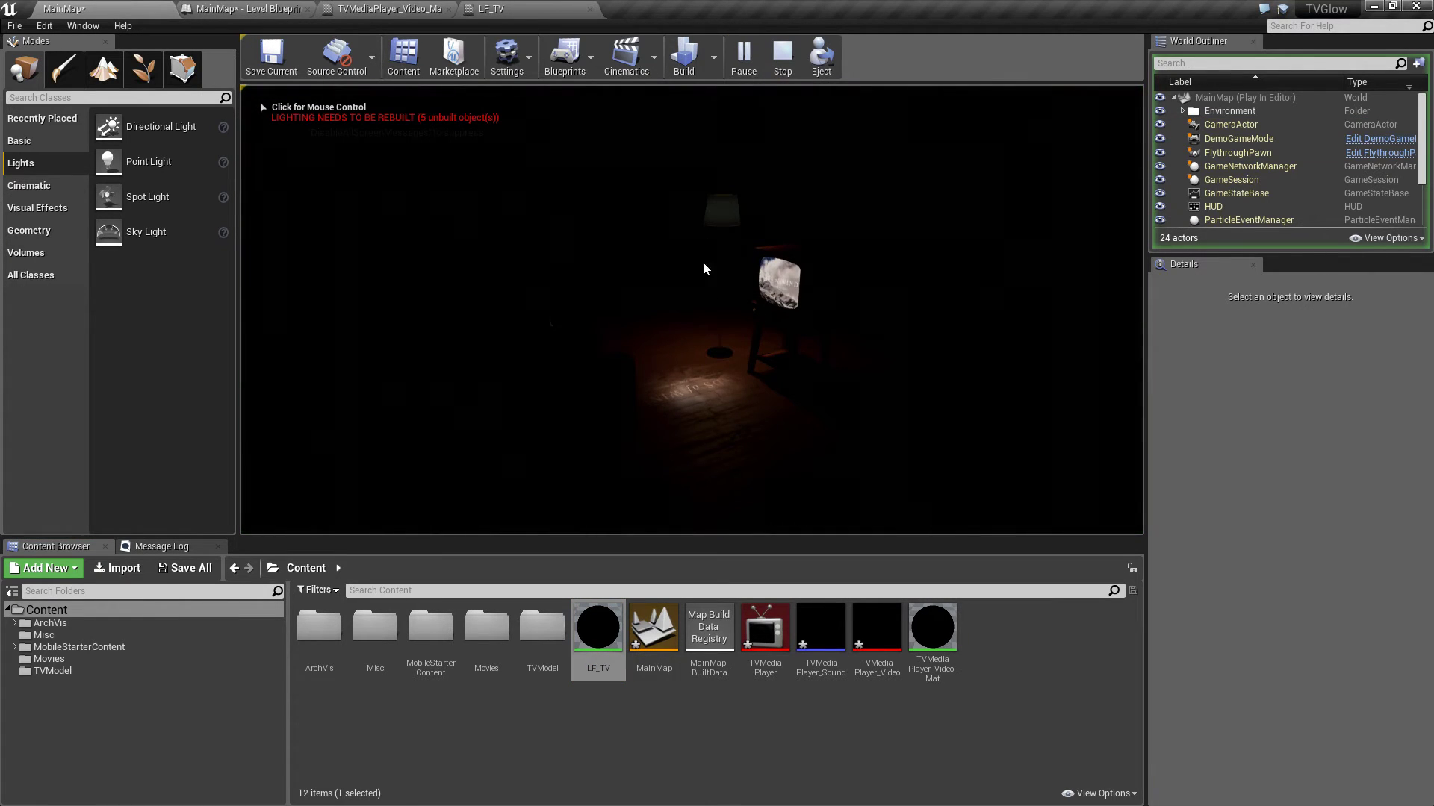
Walk the play camera toward the TV to check its video floor light, then stop playing
left_click(714, 391)
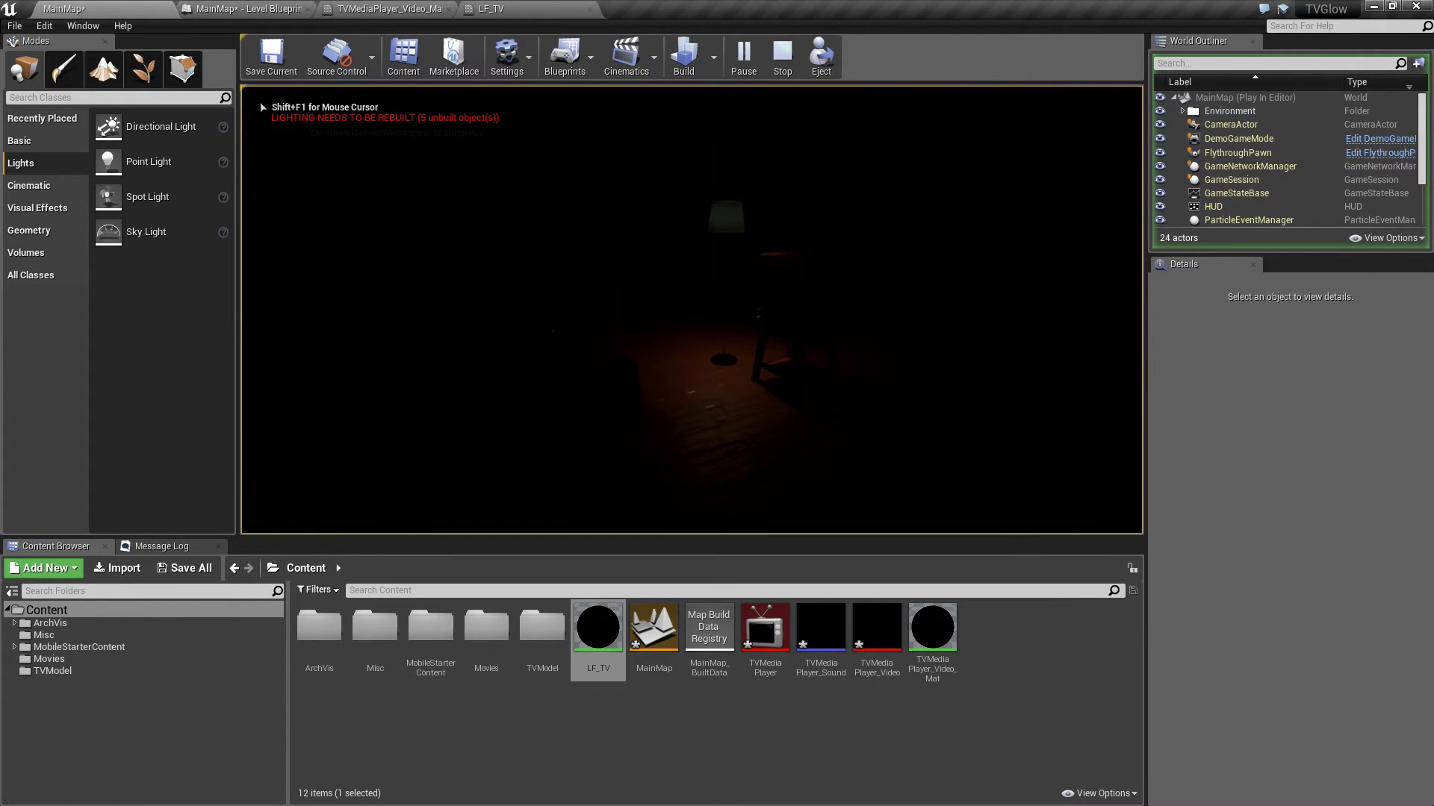
key("w")
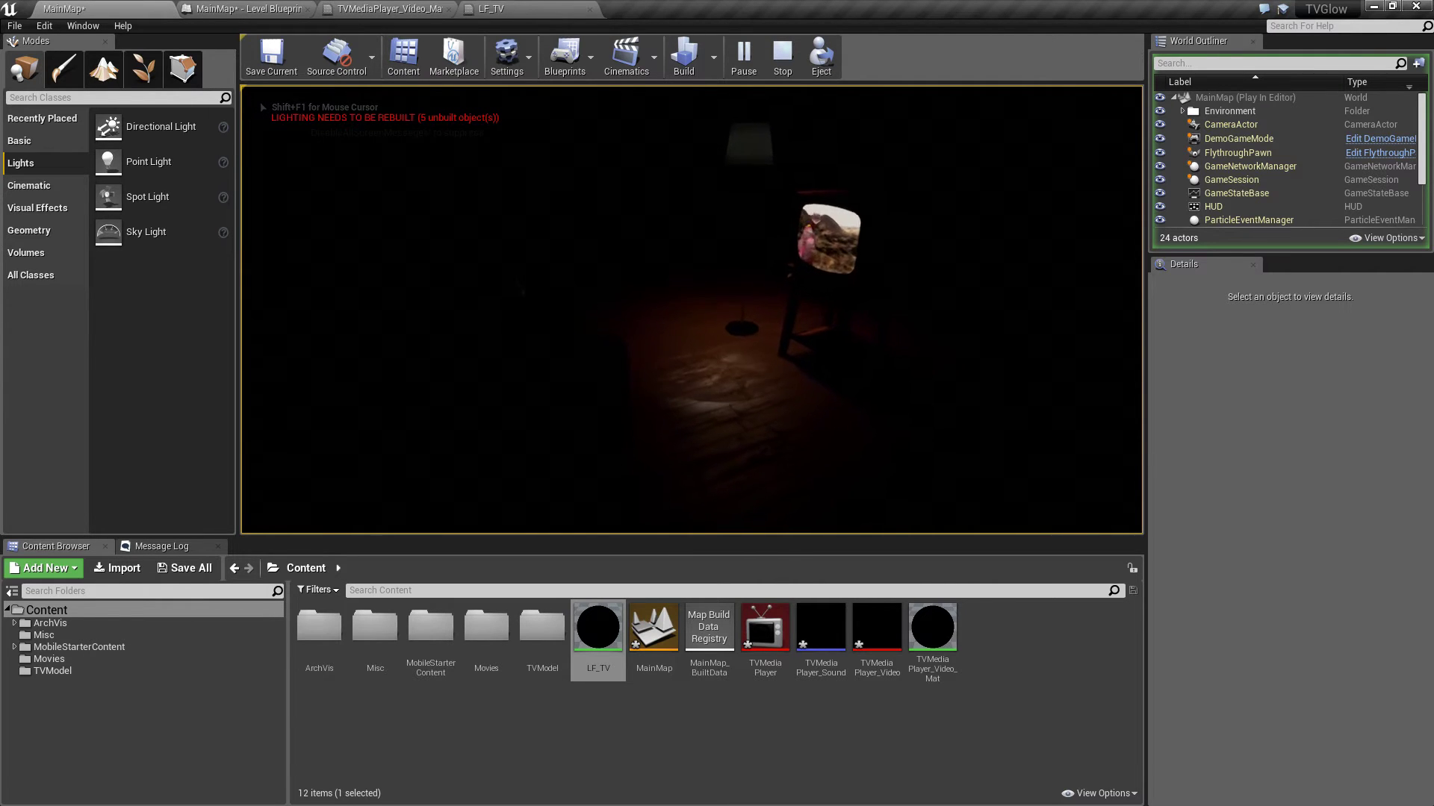
key("w")
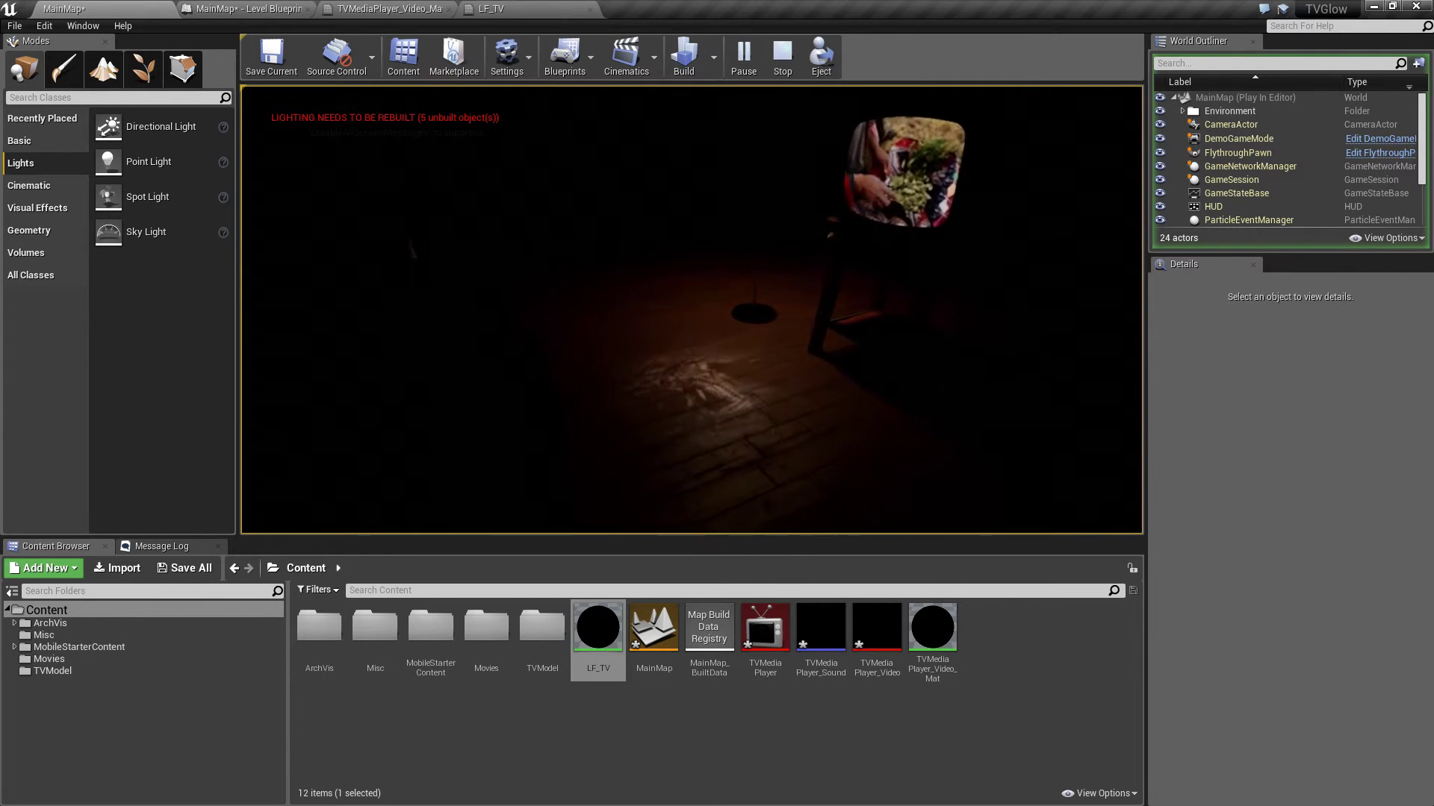
key("w")
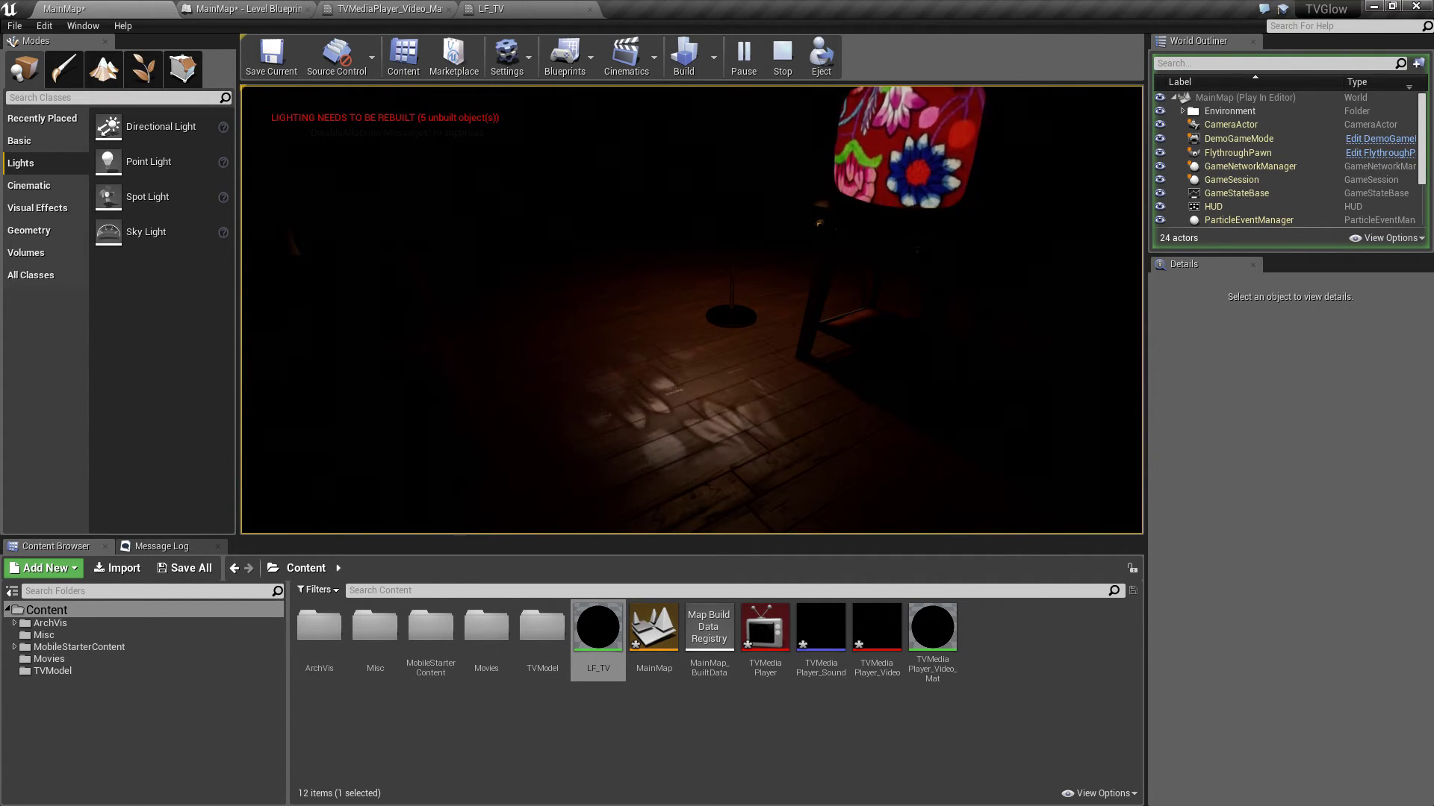
key("Escape")
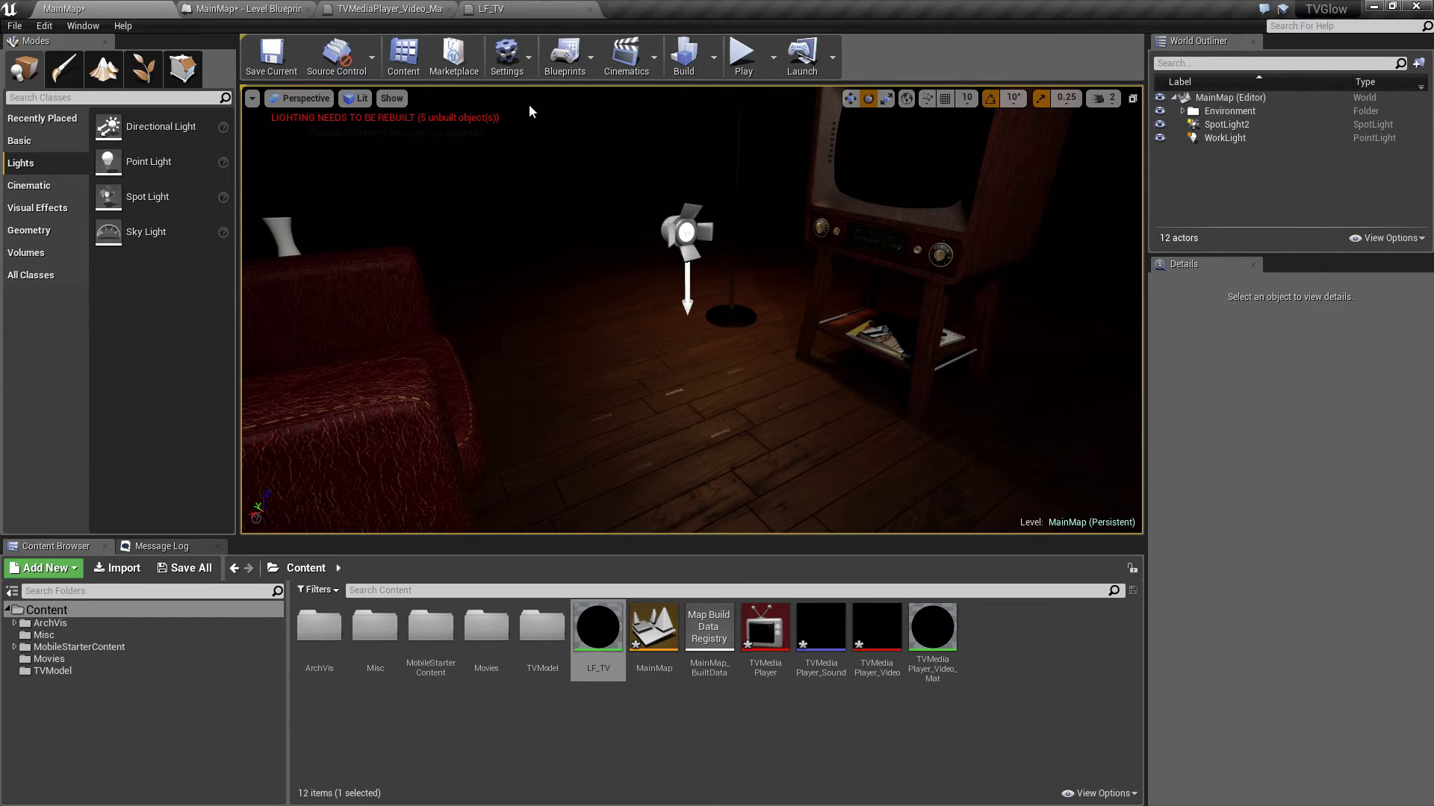
In LF_TV, reconnect Emissive Color from the texture's RGB pin to its R pin
left_click(514, 12)
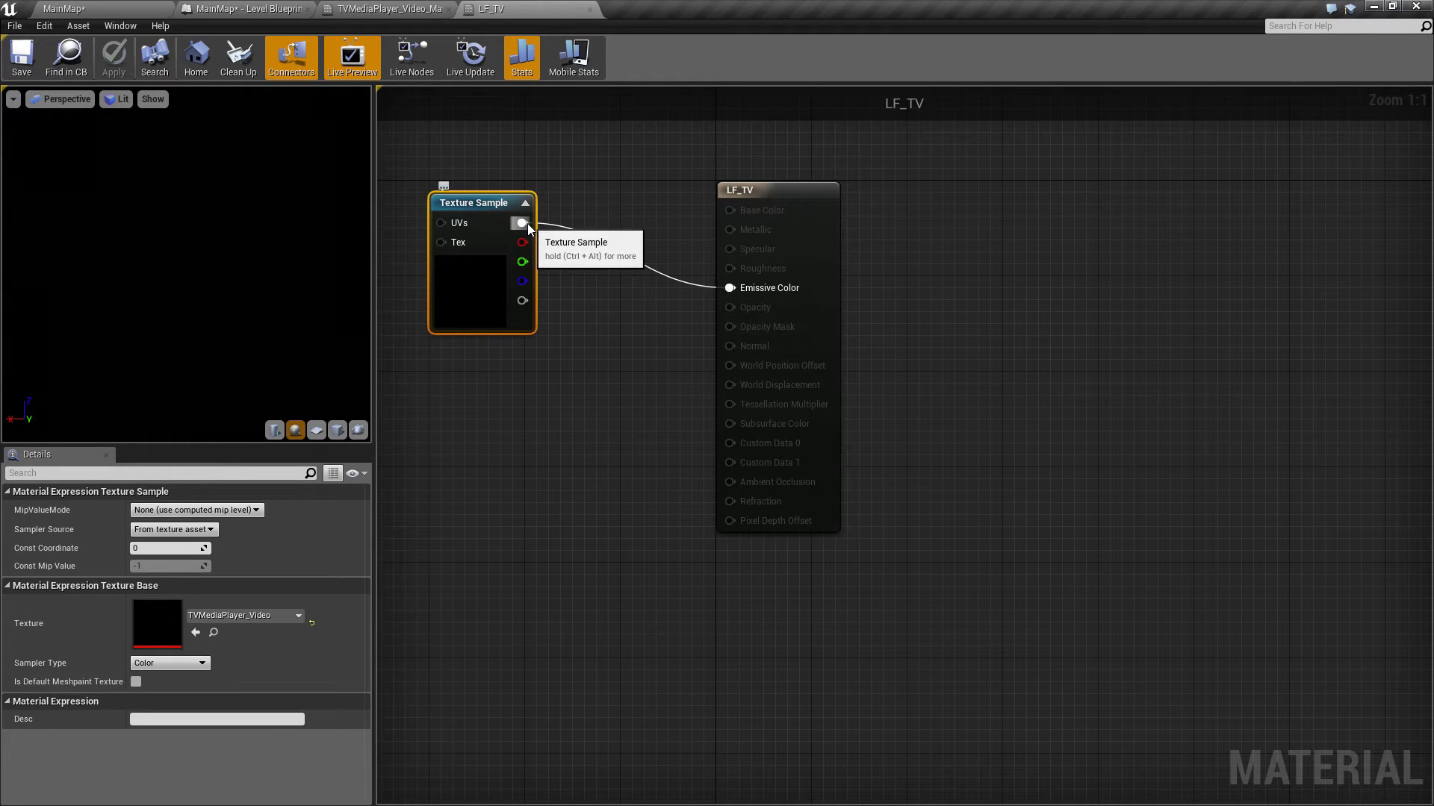
mouse_move(526, 223)
left_mouse_down("ctrl")
mouse_move(543, 240)
mouse_move(527, 245)
left_mouse_up("ctrl")
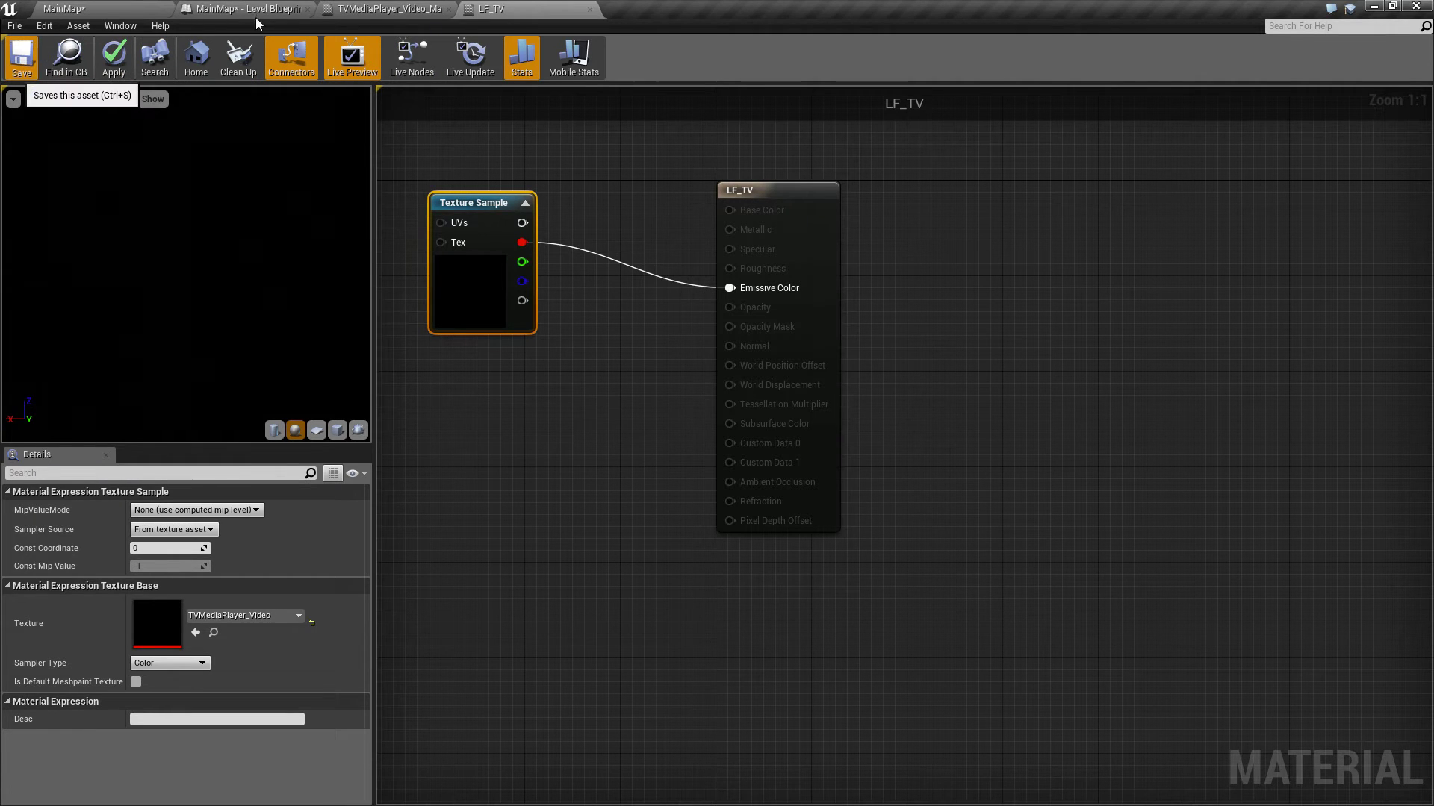
Make SpotLight2 pure red by setting green and blue to 0, then play the level
left_click(128, 9)
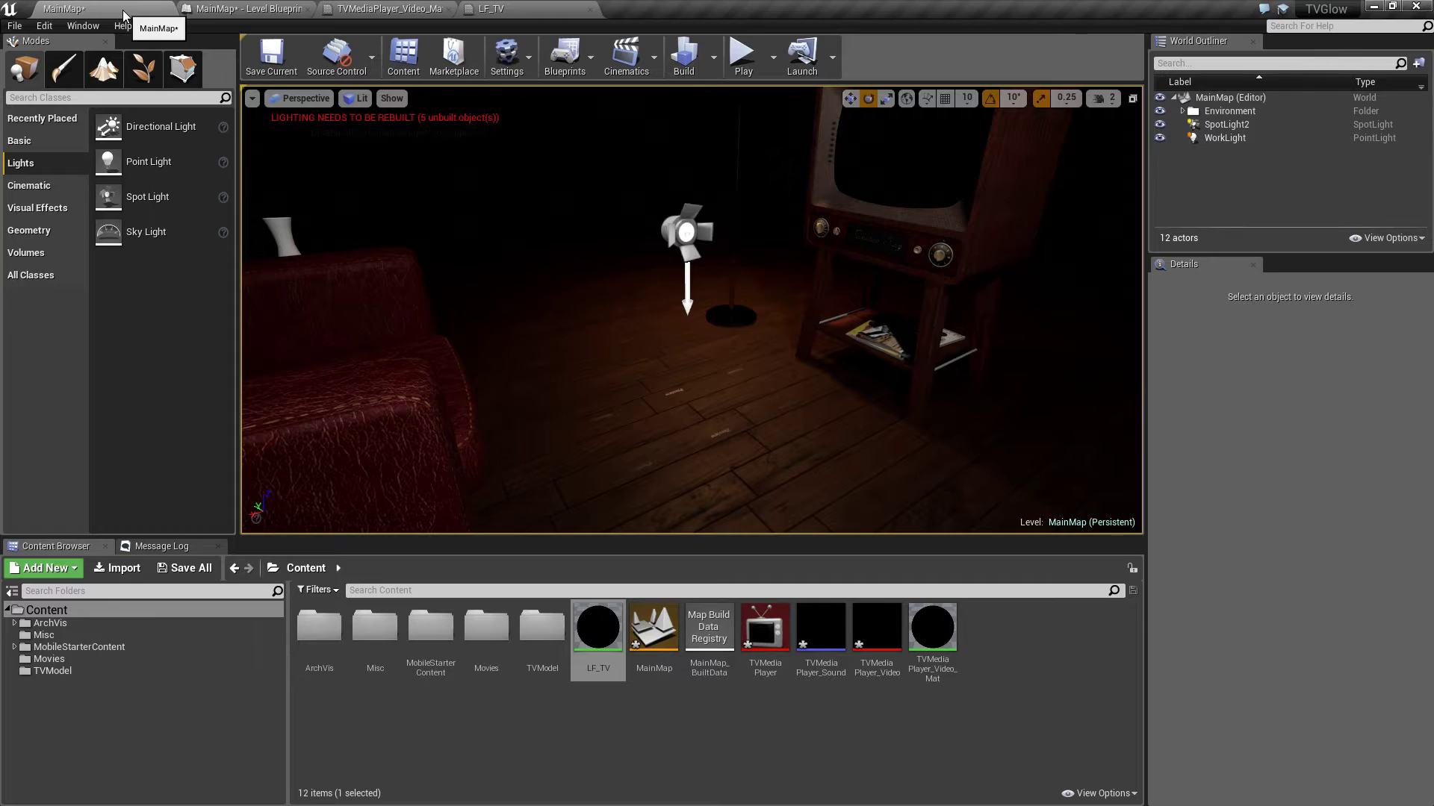
left_click(684, 231)
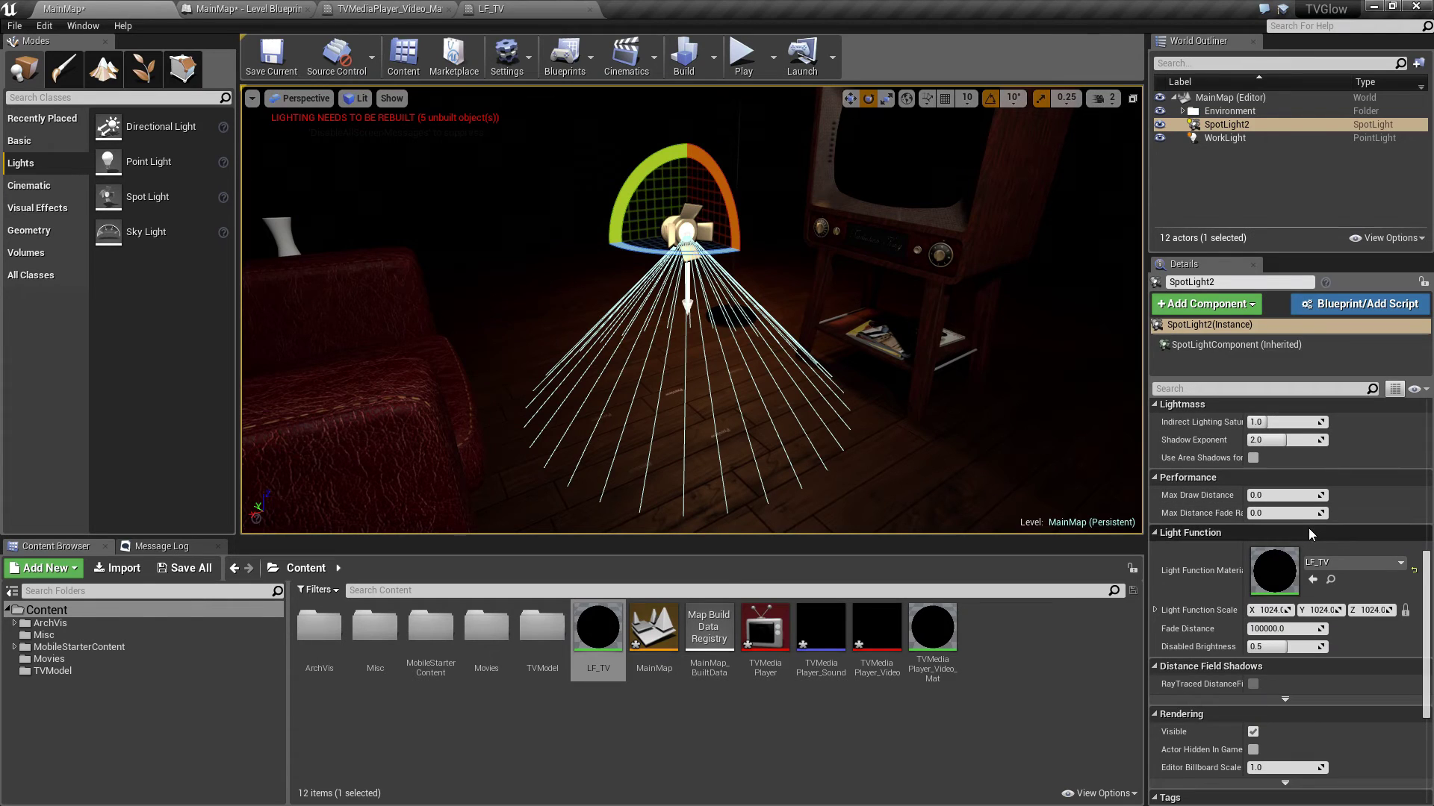
scroll(1311, 538, "up", 5)
scroll(1310, 538, "up", 3)
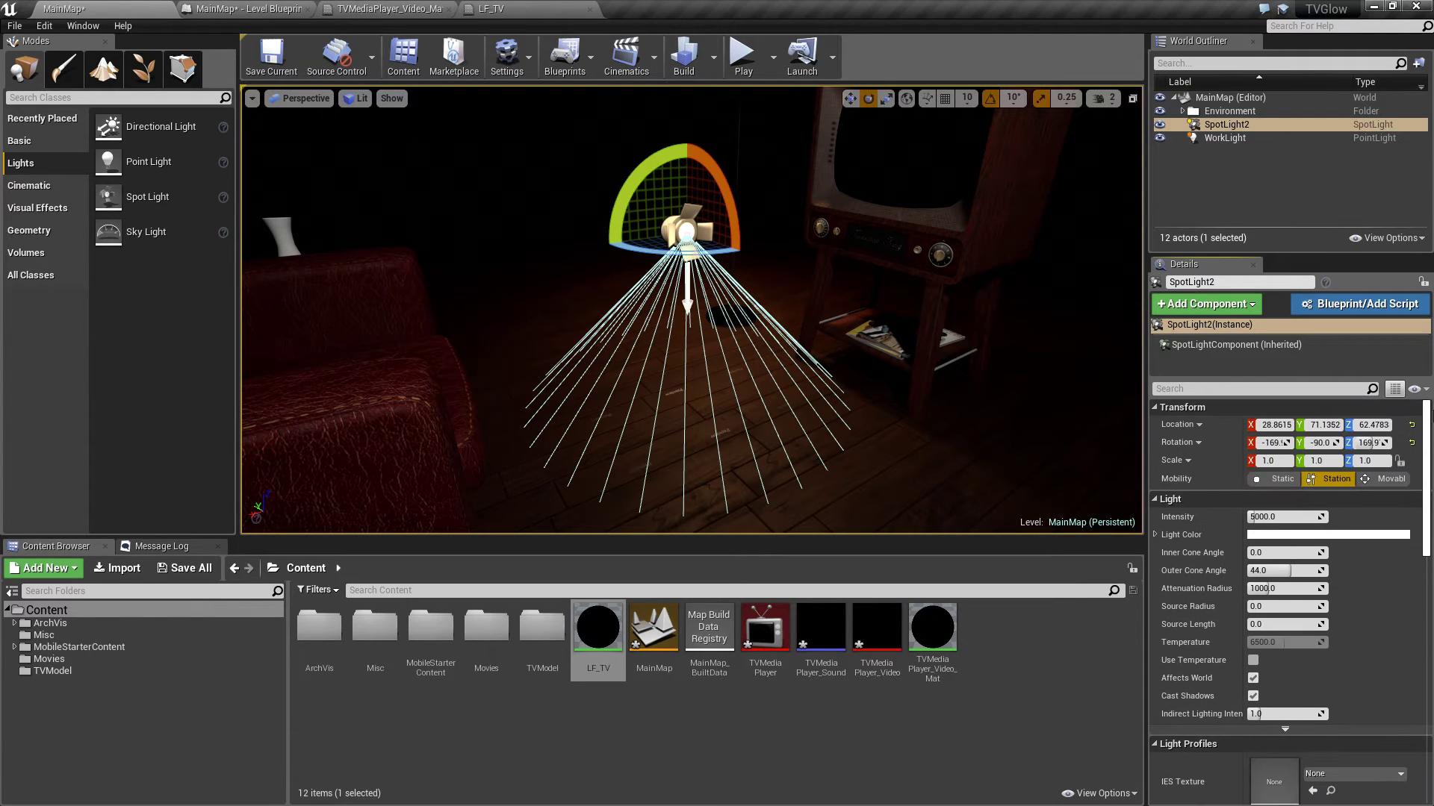
left_click(1315, 536)
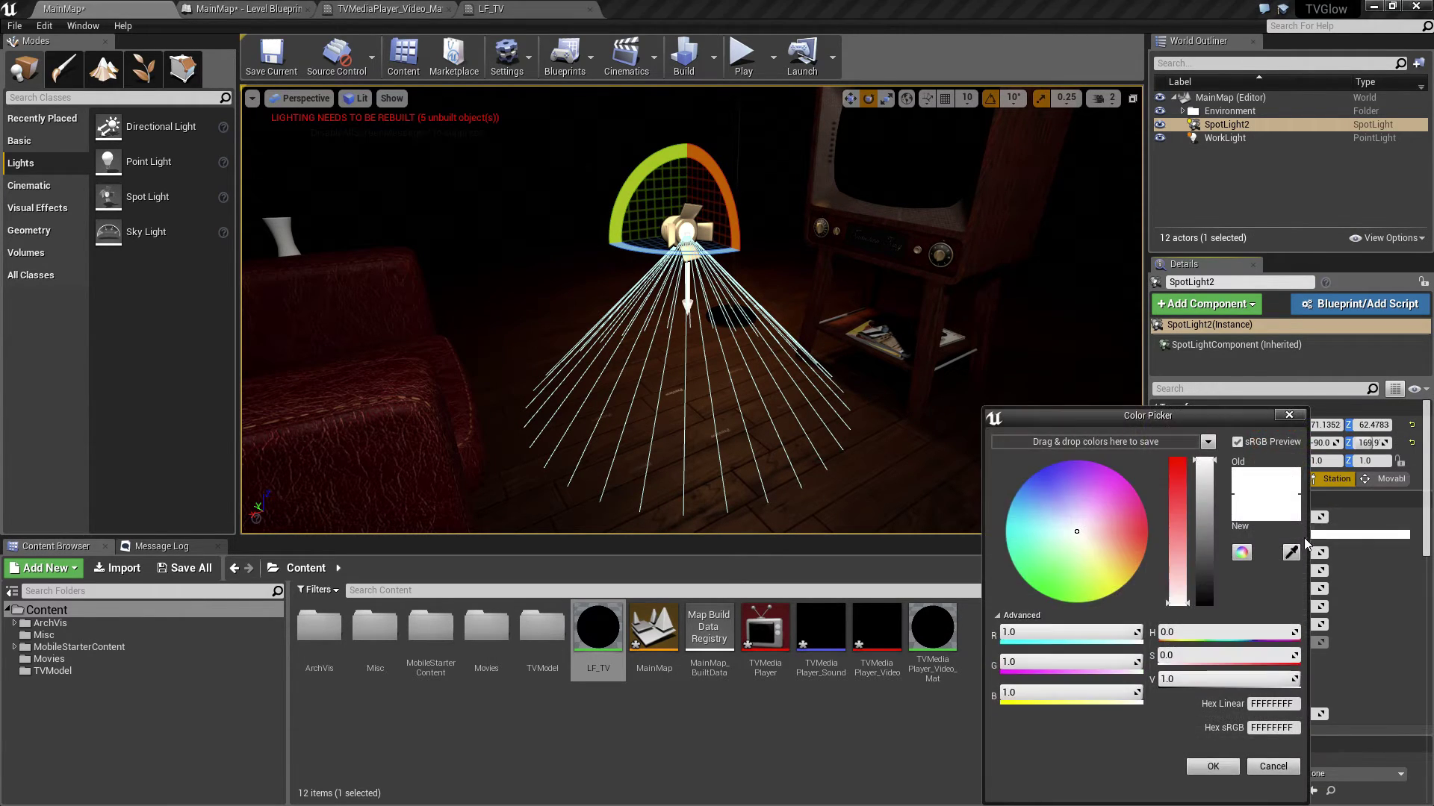
left_click(1025, 662)
type("0")
key("Tab")
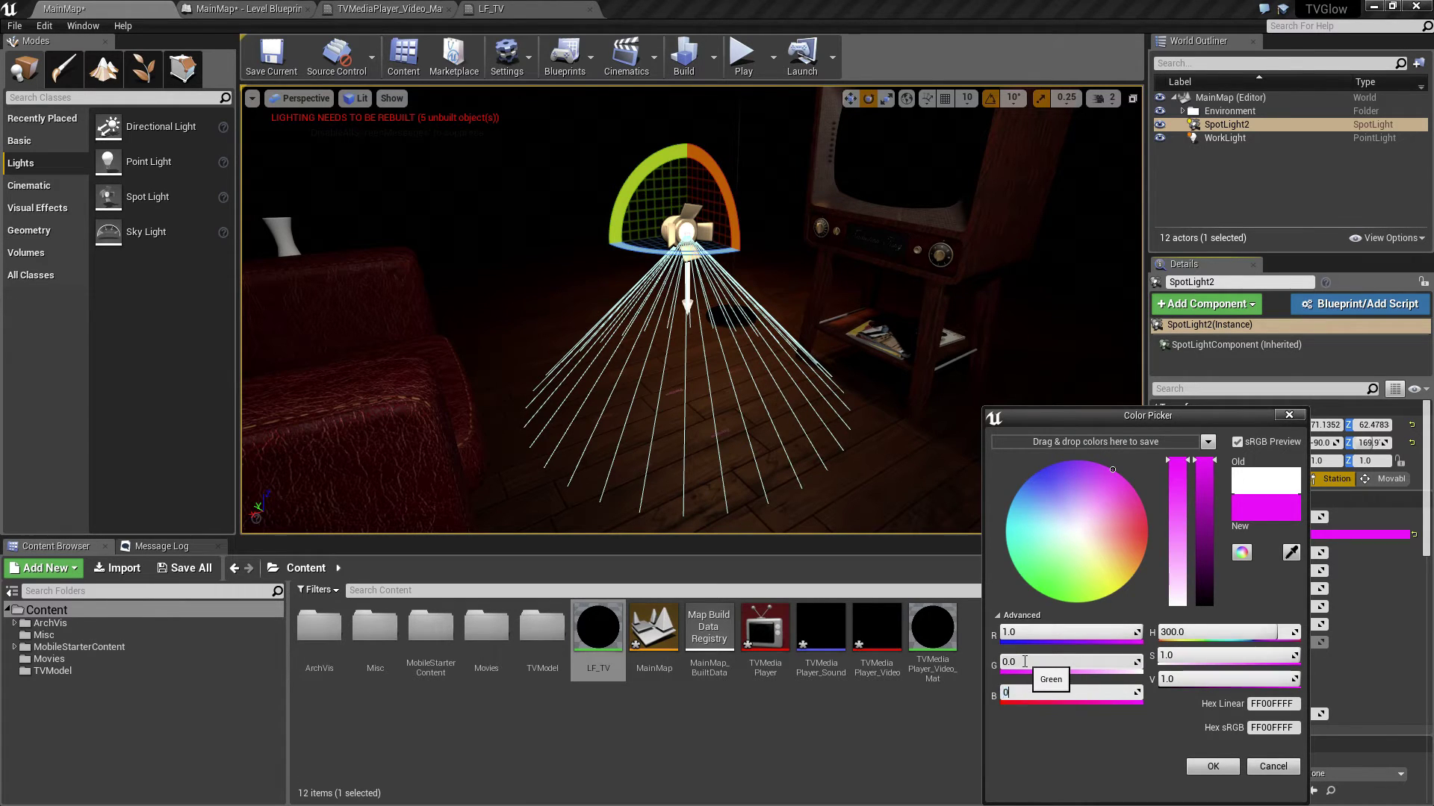
key("Tab")
left_click(1224, 769)
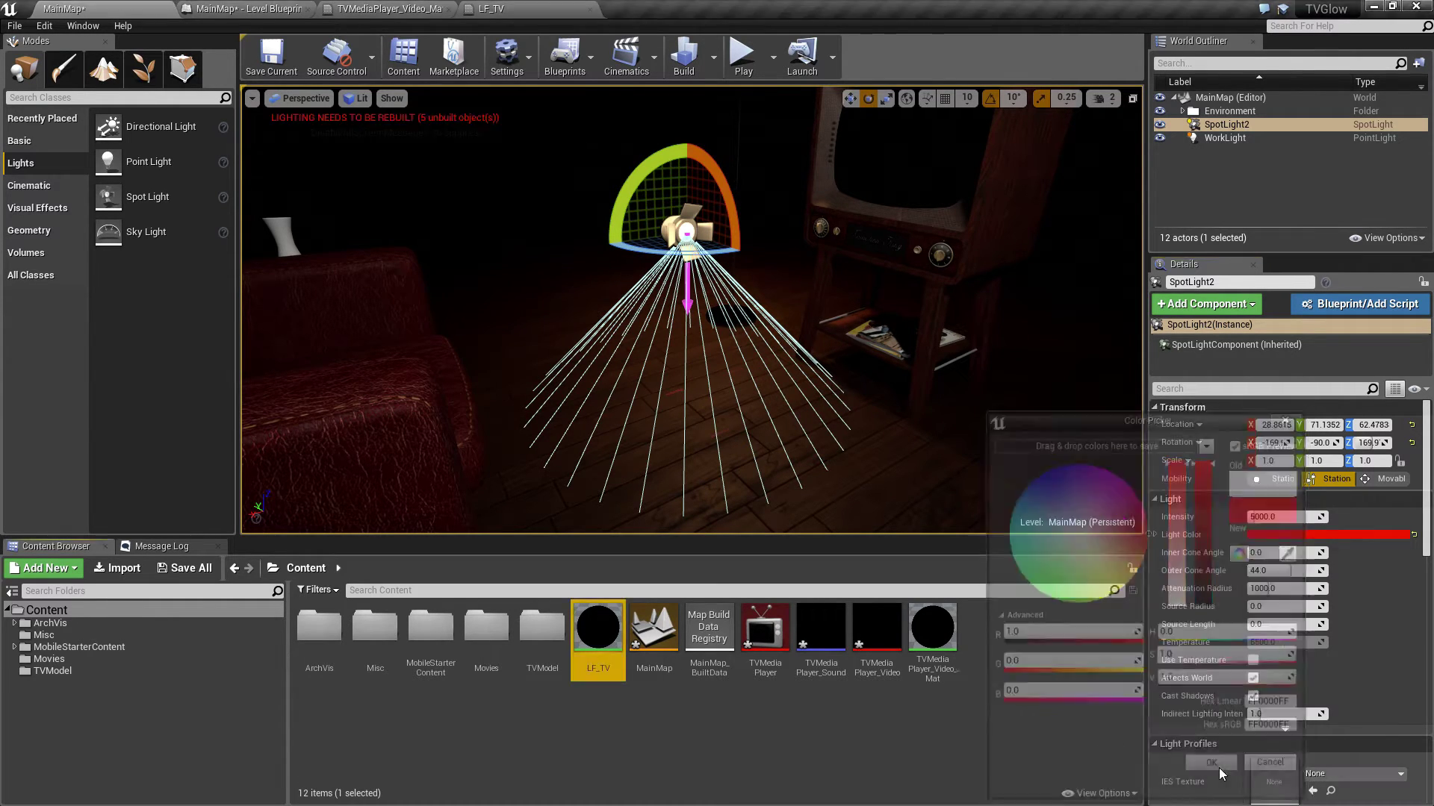
left_click(743, 60)
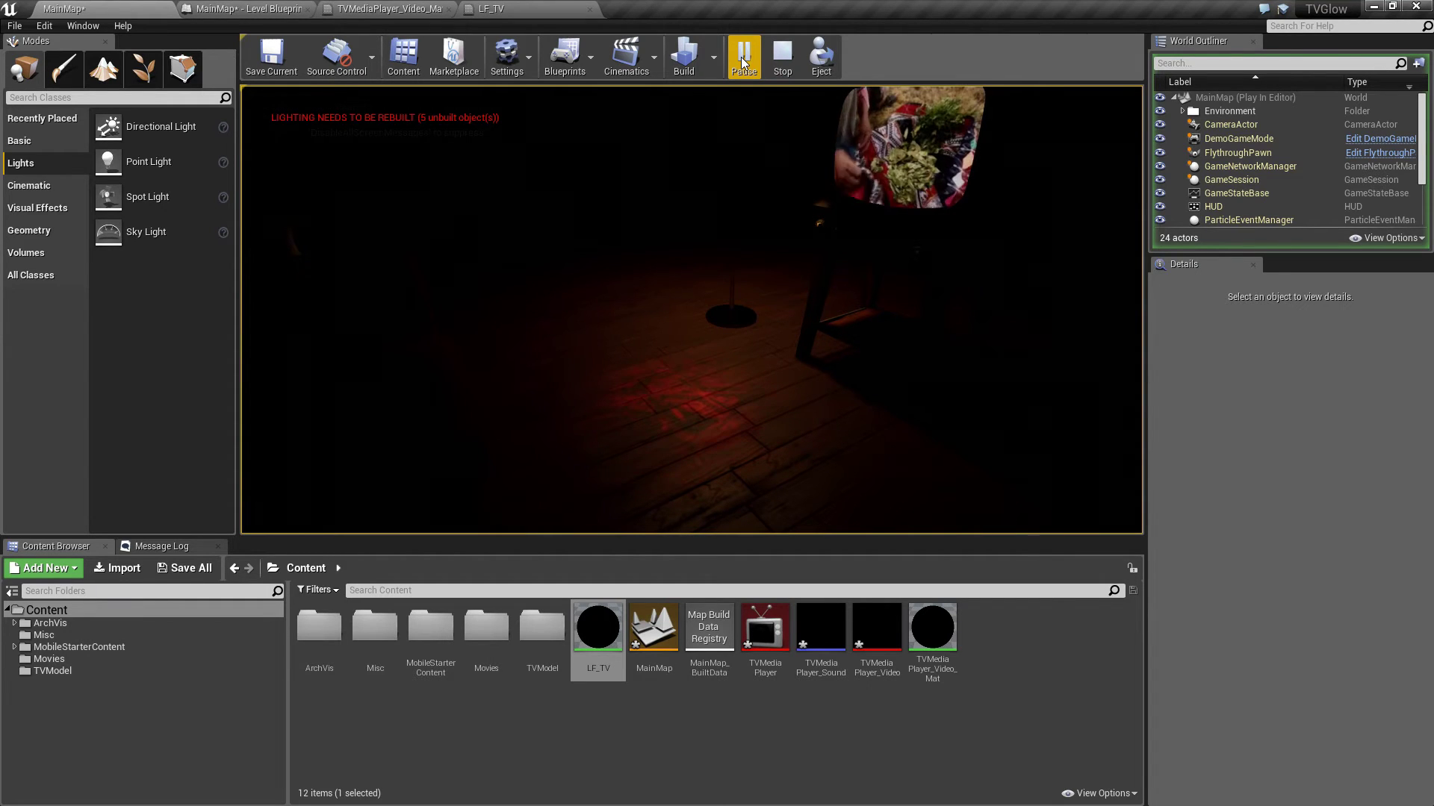
Stop the test play and rename SpotLight2 to RedLight in the World Outliner
key("Escape")
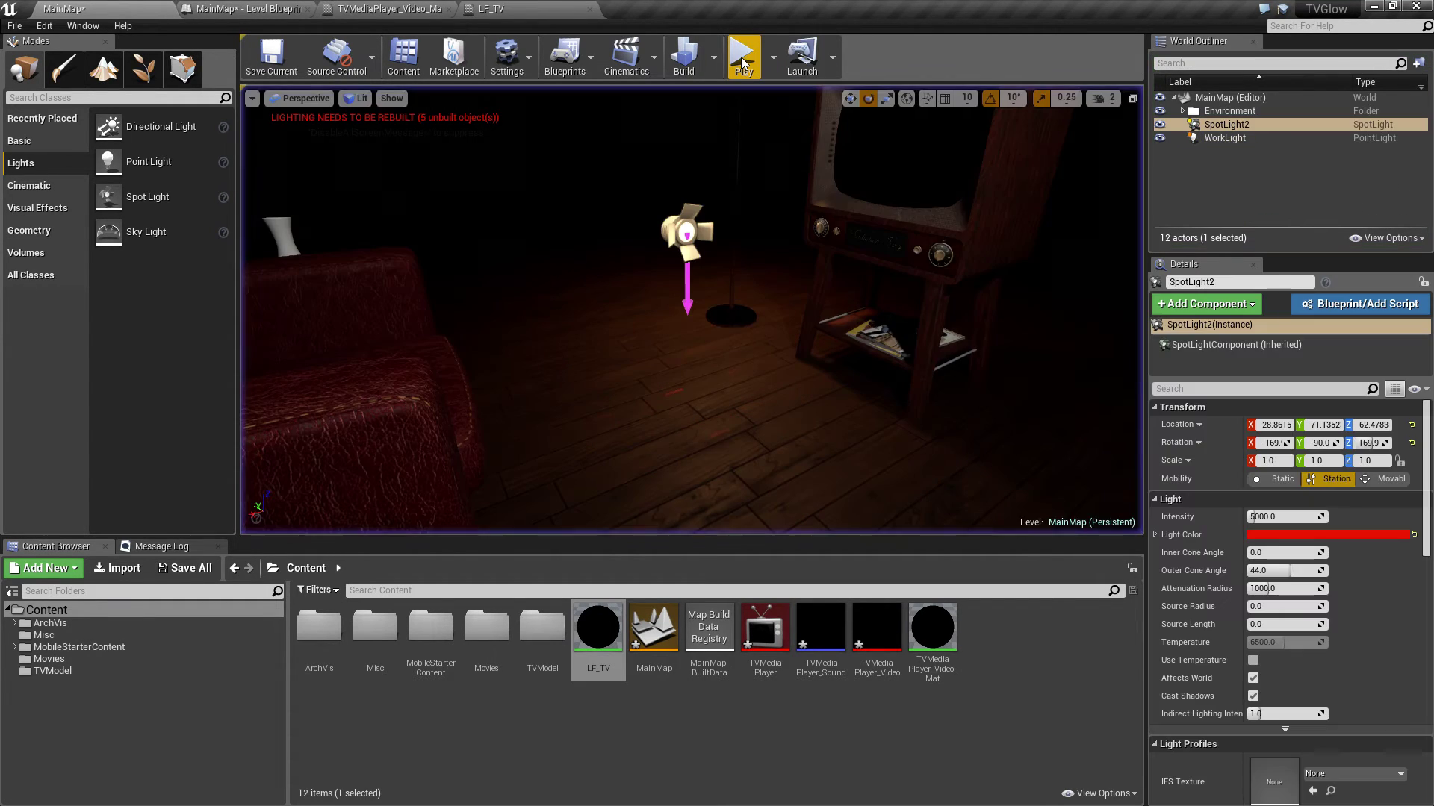
left_click(683, 218)
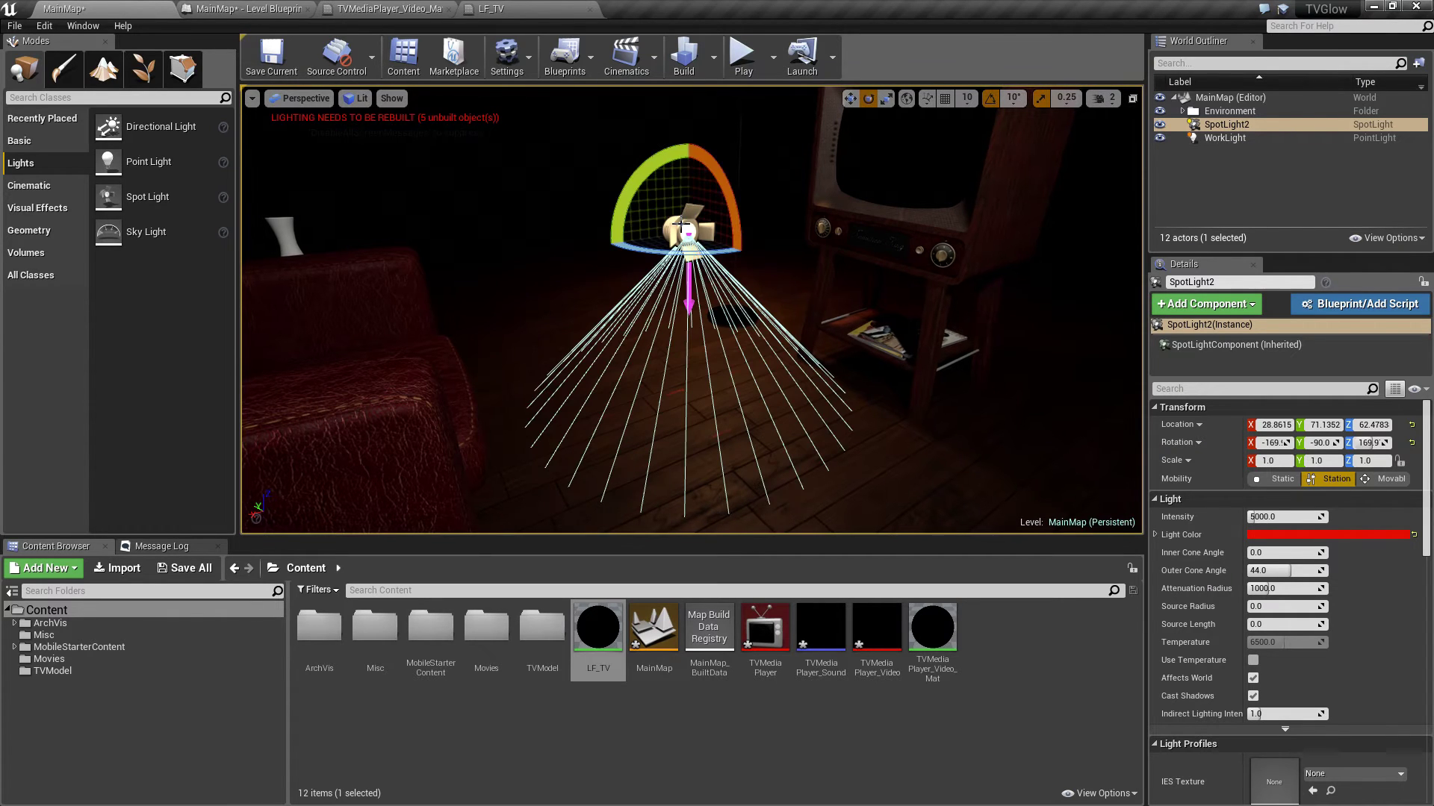
left_click(1211, 127)
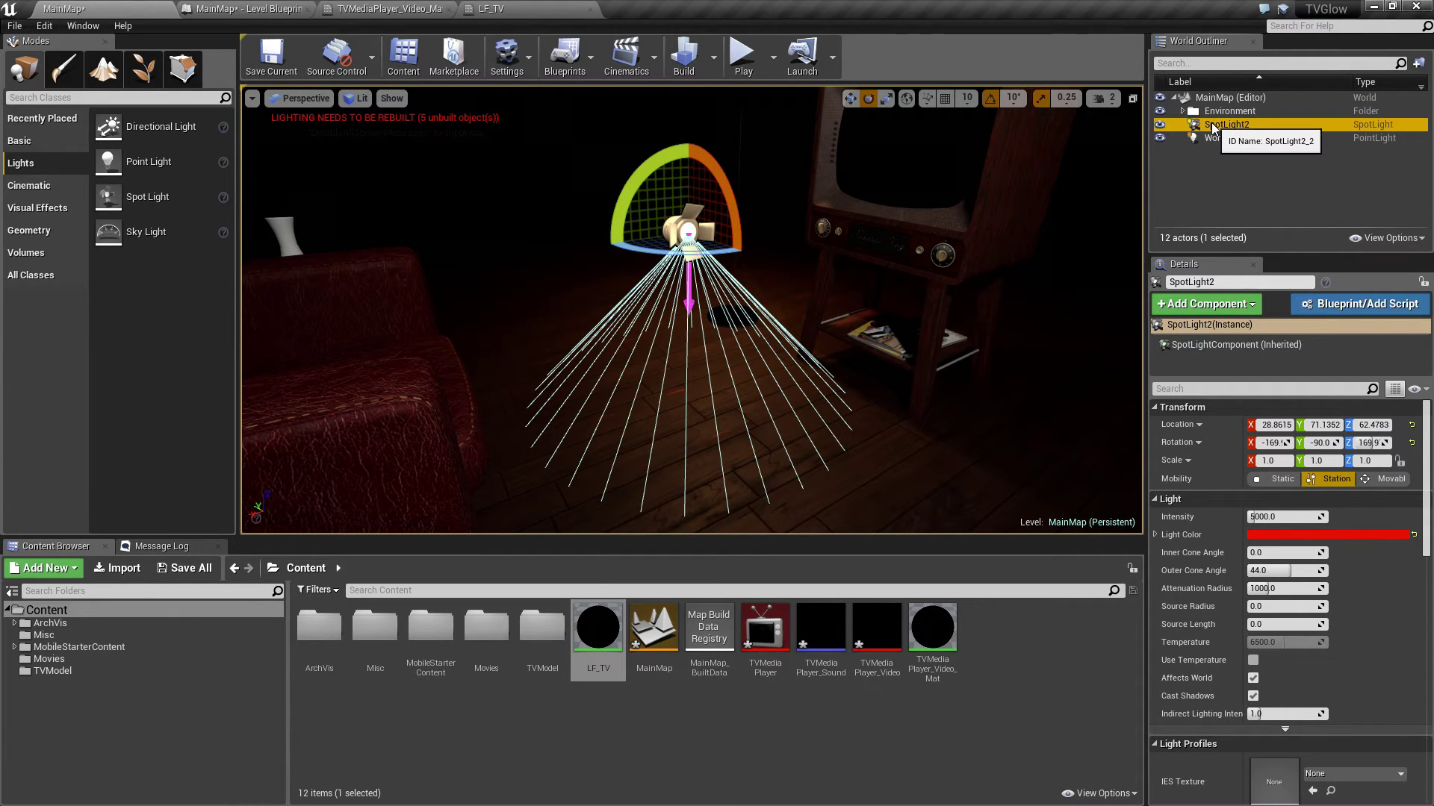
left_click(1212, 127)
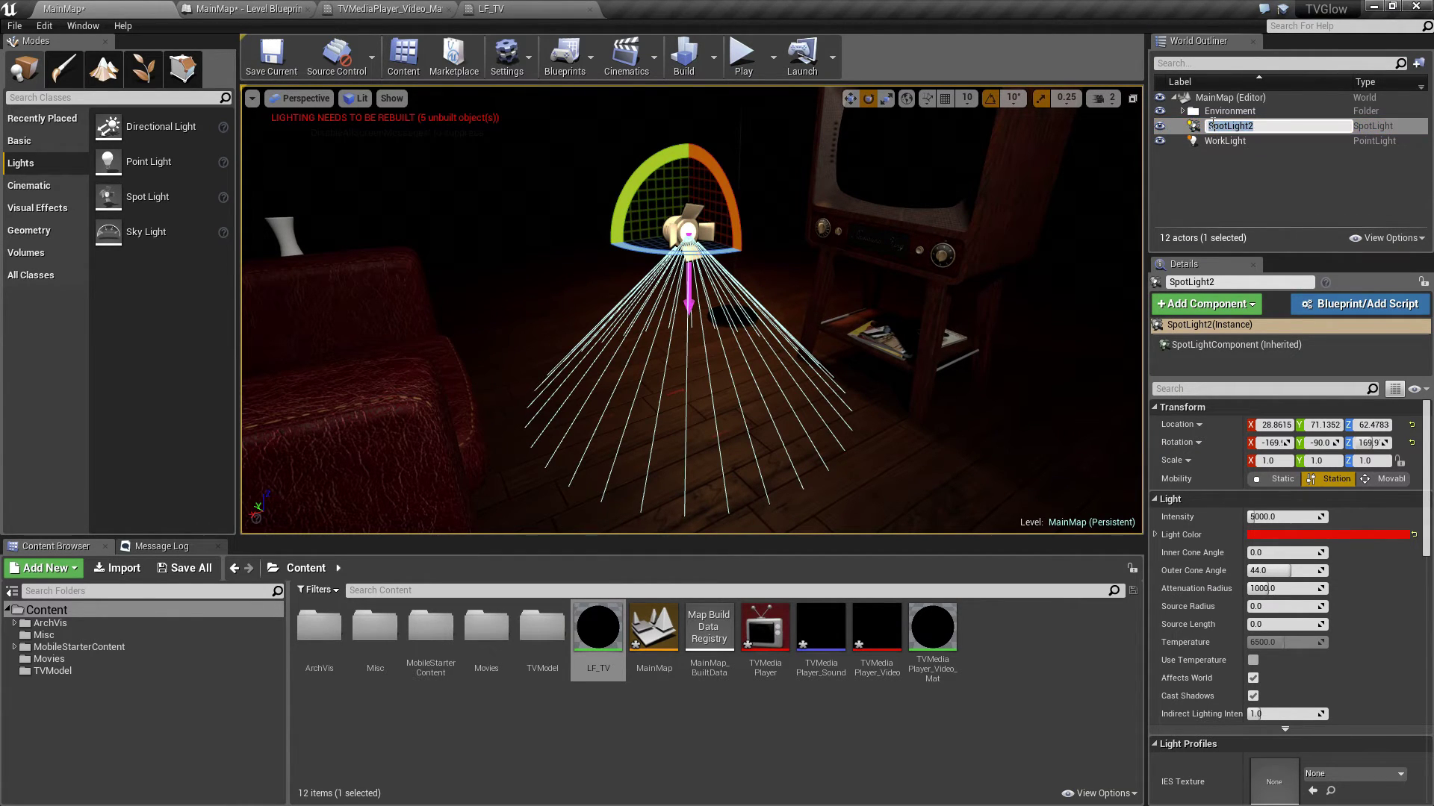
type("RedLight")
key("Return")
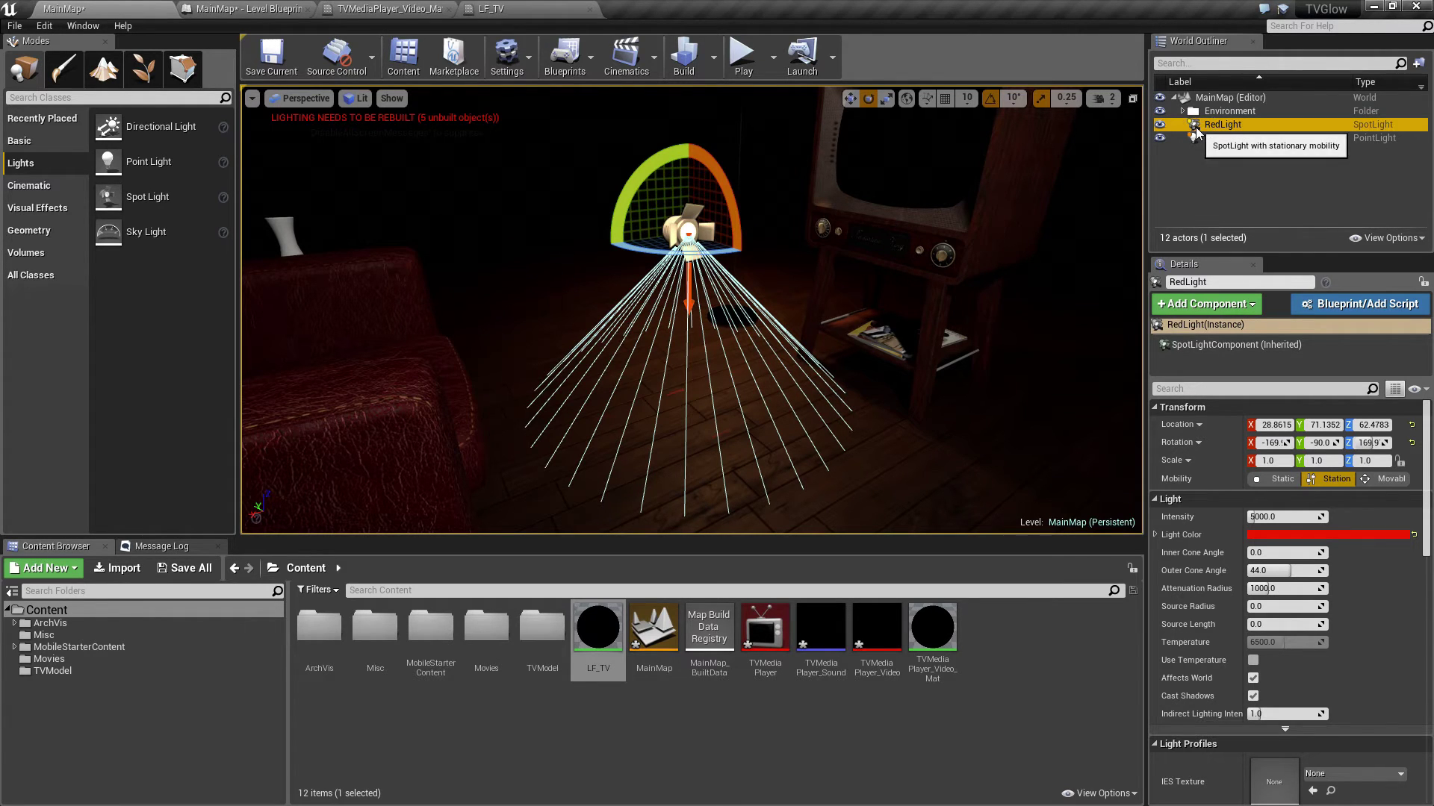
Duplicate RedLight twice, naming the copies BlueLight and GreenLight
right_click(1197, 128)
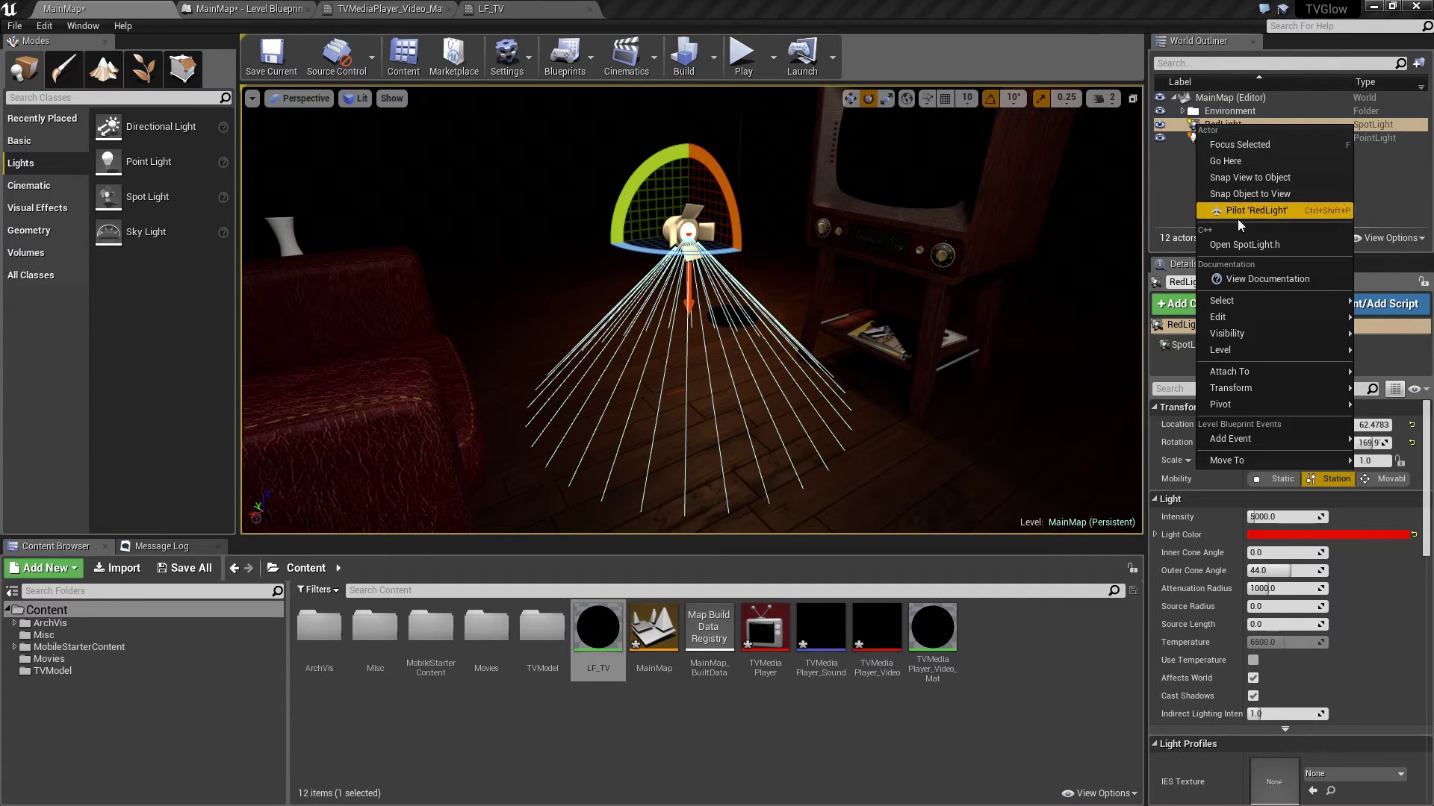
mouse_move(1264, 318)
left_click(1158, 358)
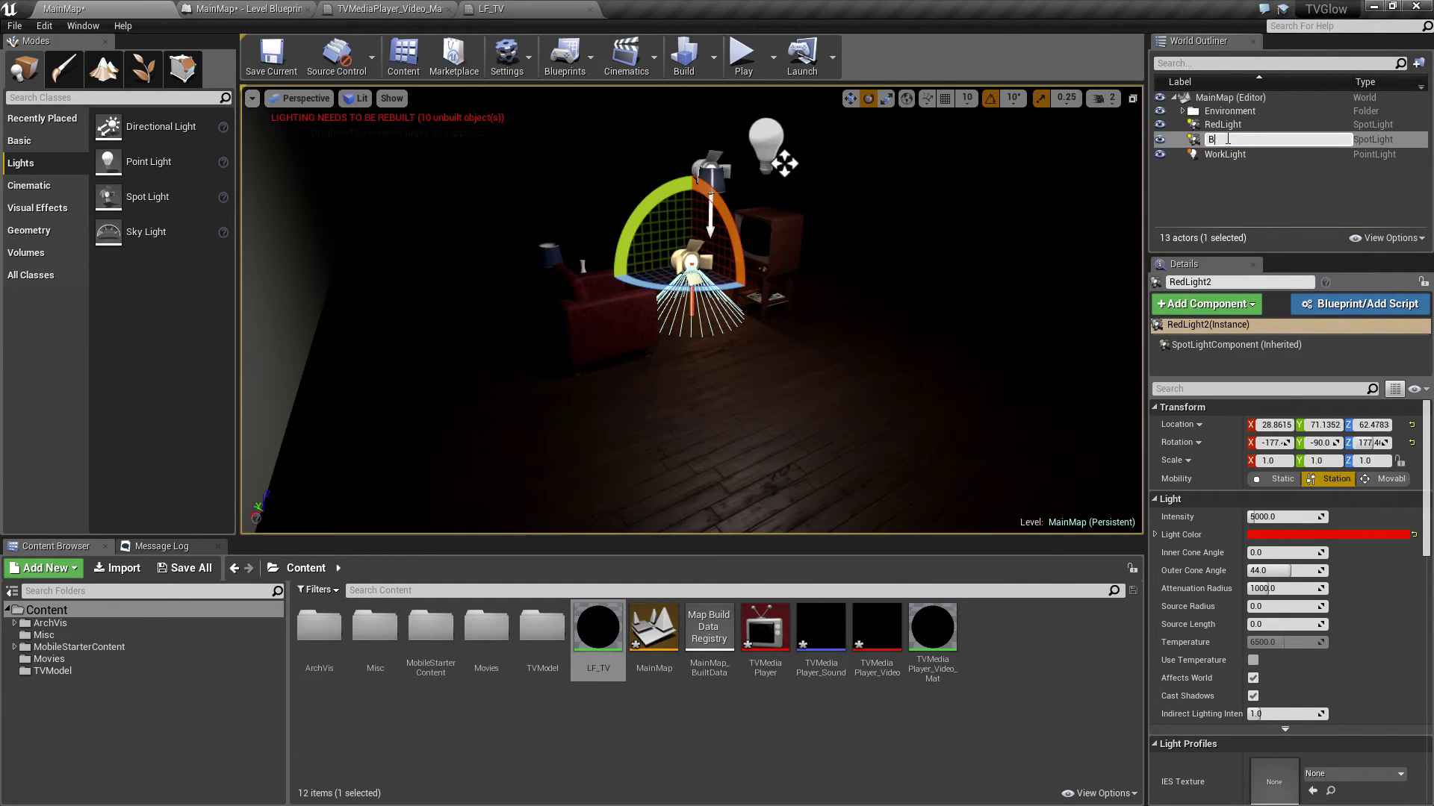
key("Return")
right_click(1222, 126)
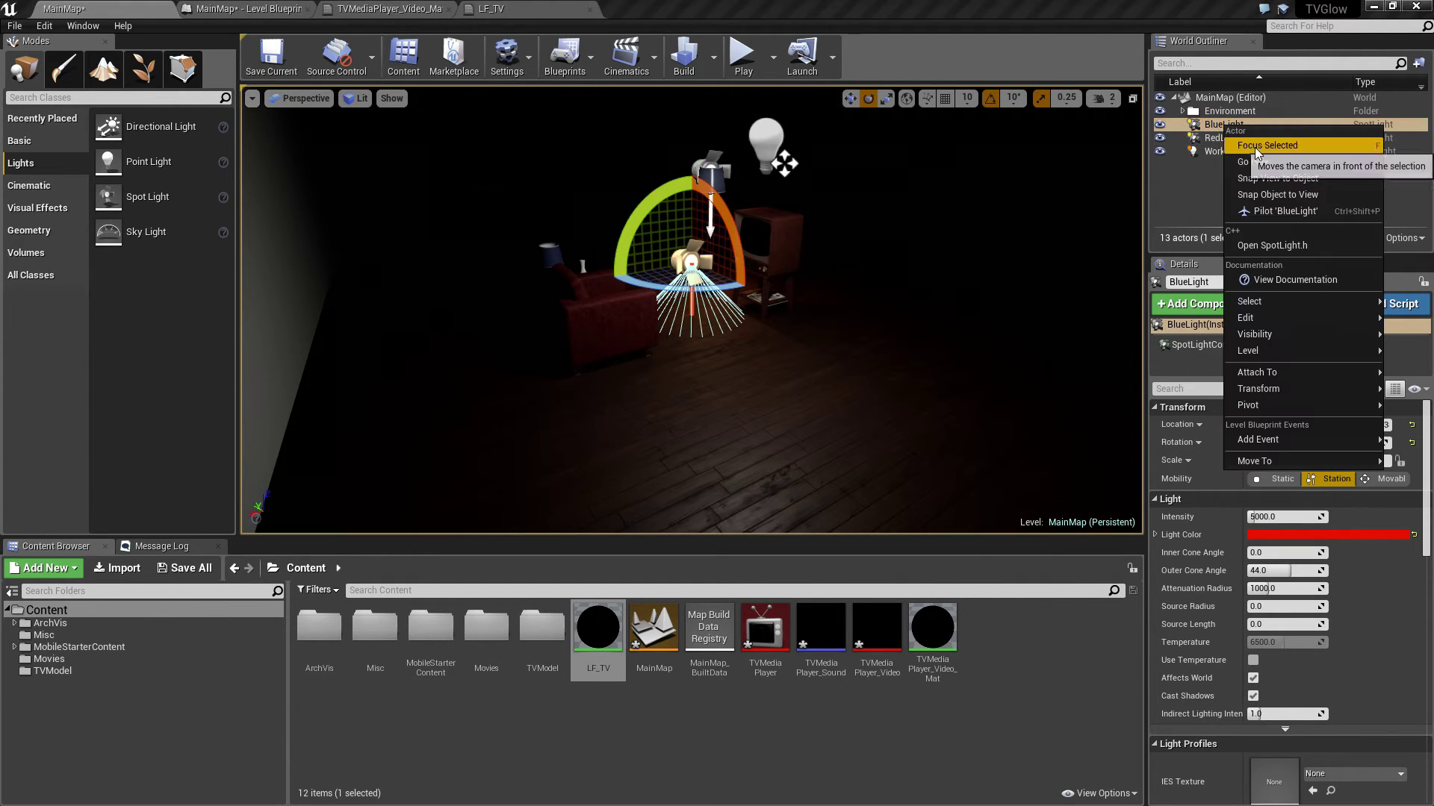
mouse_move(1246, 317)
left_click(1149, 367)
left_click(1232, 140)
type("GreenLight")
key("Return")
Colour BlueLight pure blue (black with B = 1), then begin editing GreenLight's light colour
left_click(1224, 124)
left_click(1328, 535)
left_click_drag(1098, 632, 1041, 634)
type("1")
key("Return")
left_click(1197, 766)
left_click(1226, 137)
left_click(1278, 534)
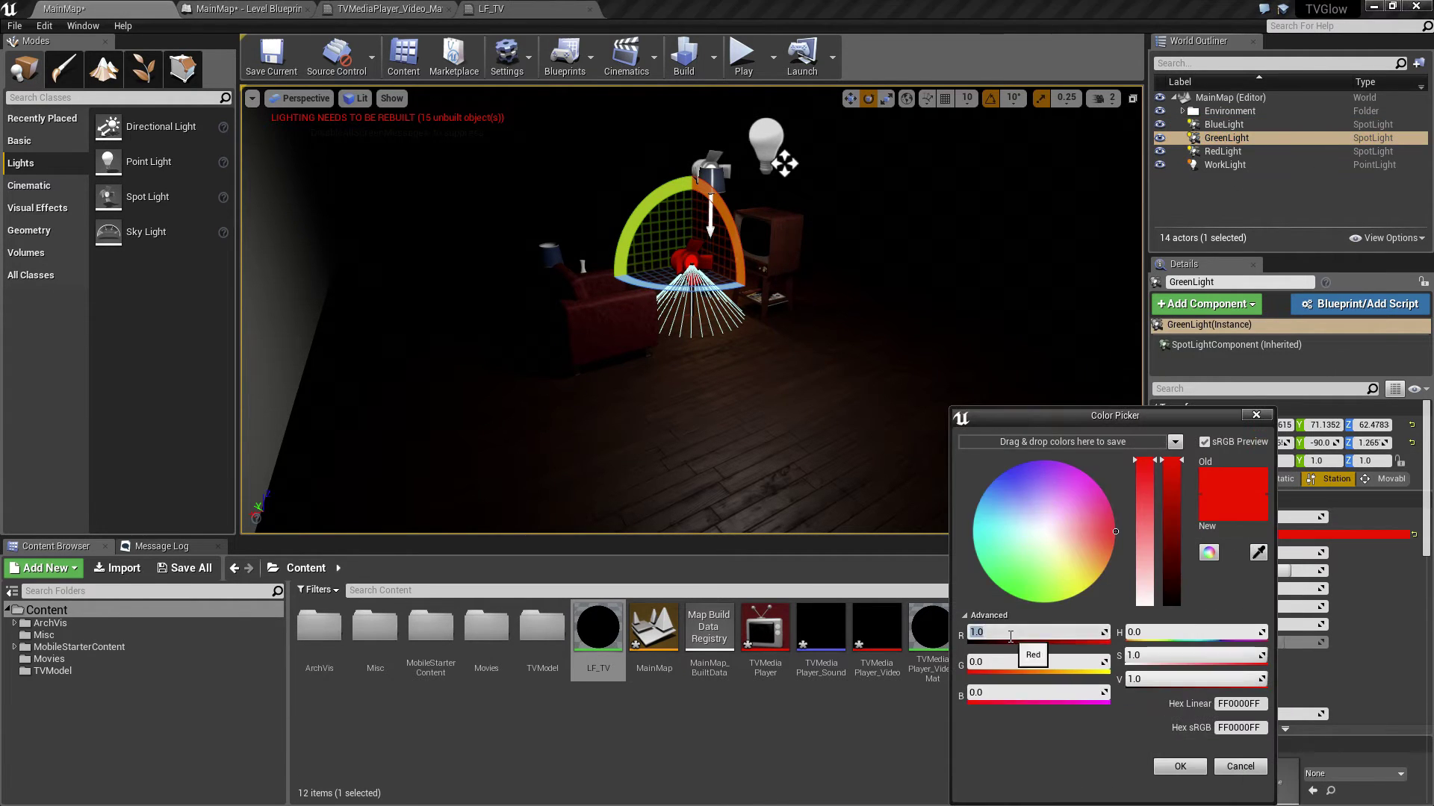
Set GreenLight's colour to pure green with R 0 and G 1
type("0")
key("Tab")
type("1")
key("Return")
left_click(1180, 767)
Rename the LF_TV light function material to LF_TVRed
scroll(810, 384, "up", 3)
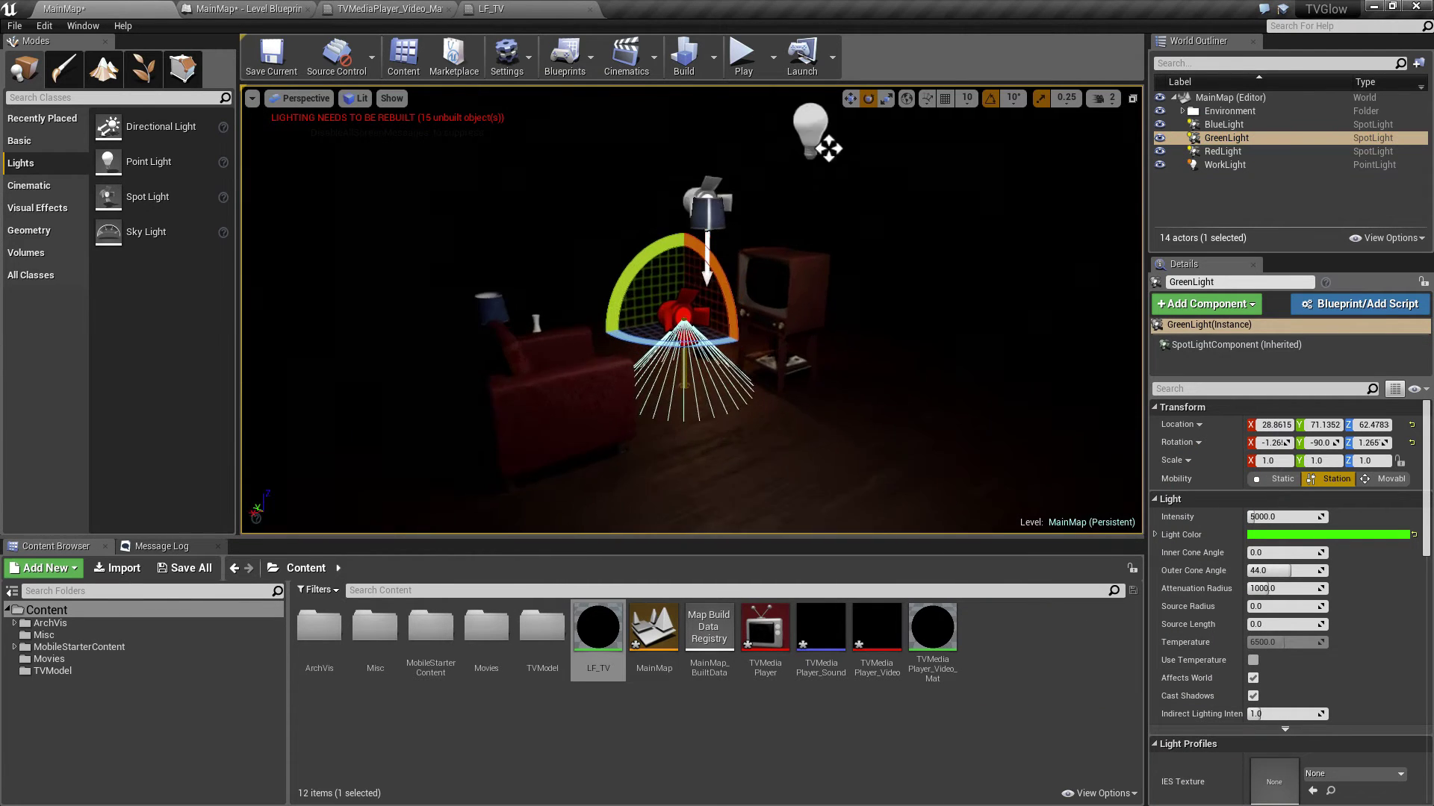
scroll(787, 372, "up", 3)
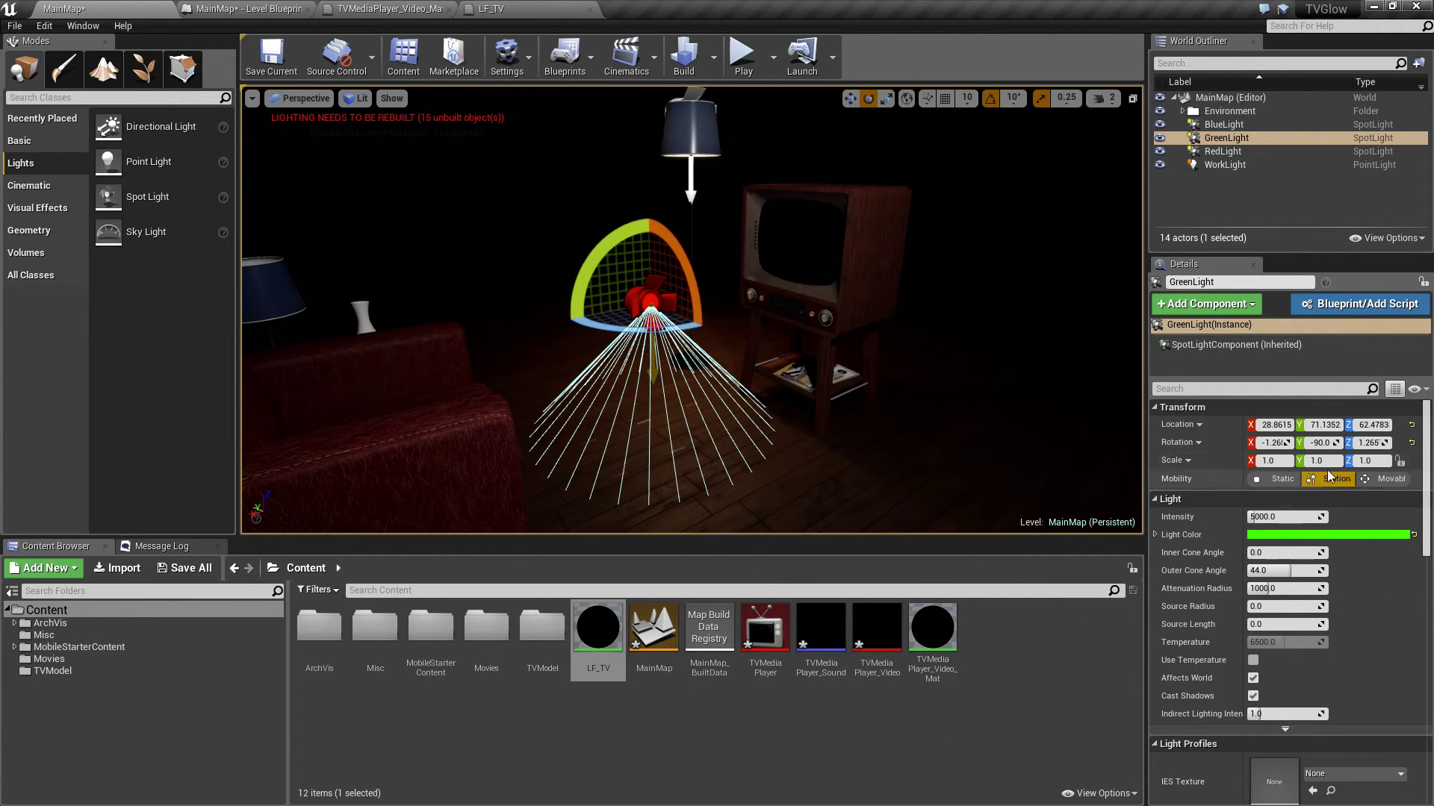
scroll(1359, 590, "down", 10)
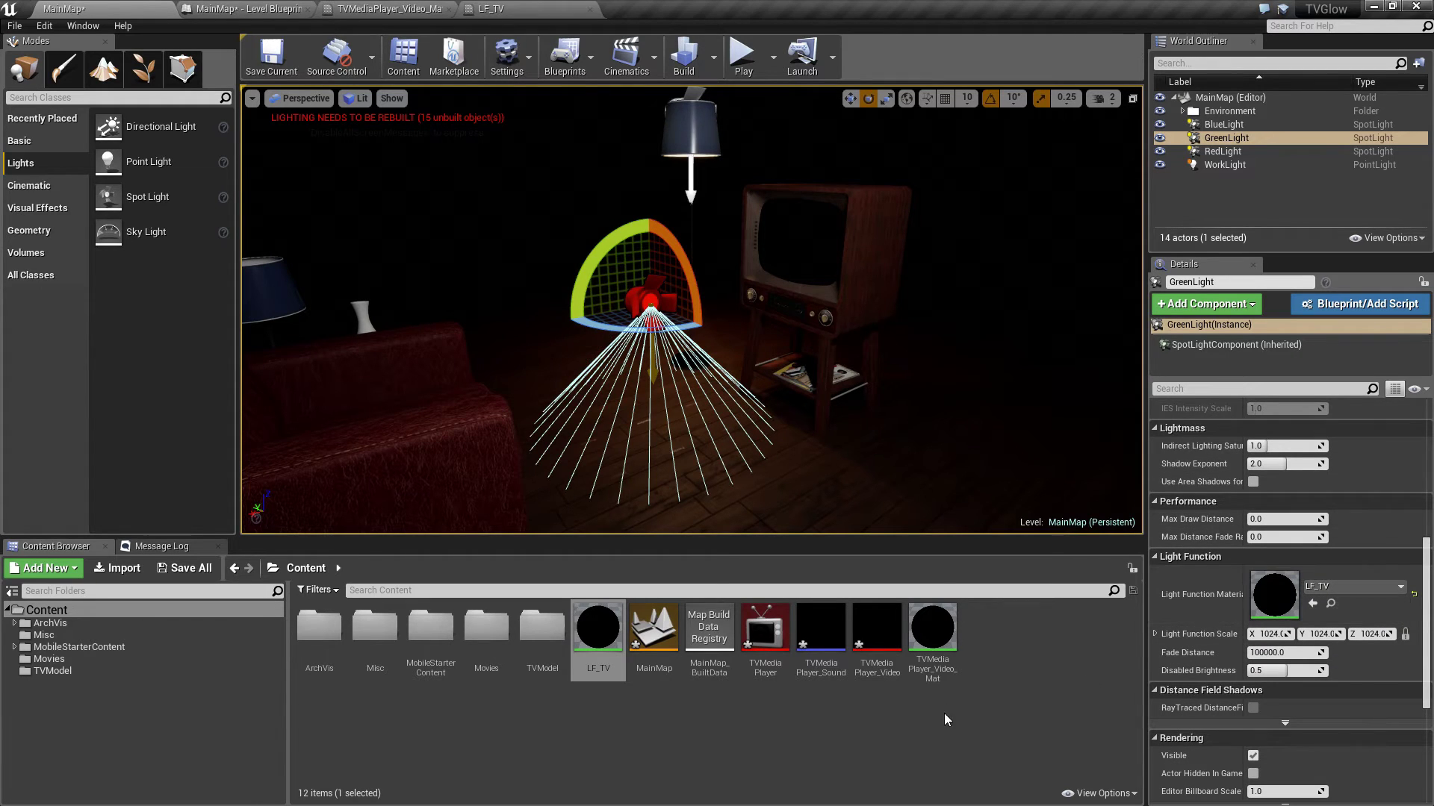
left_click(609, 669)
type("Red")
key("Return")
Duplicate LF_TVRed as LF_TVGreen, feed Emissive Color from the G channel, and save it
right_click(598, 631)
left_click(653, 366)
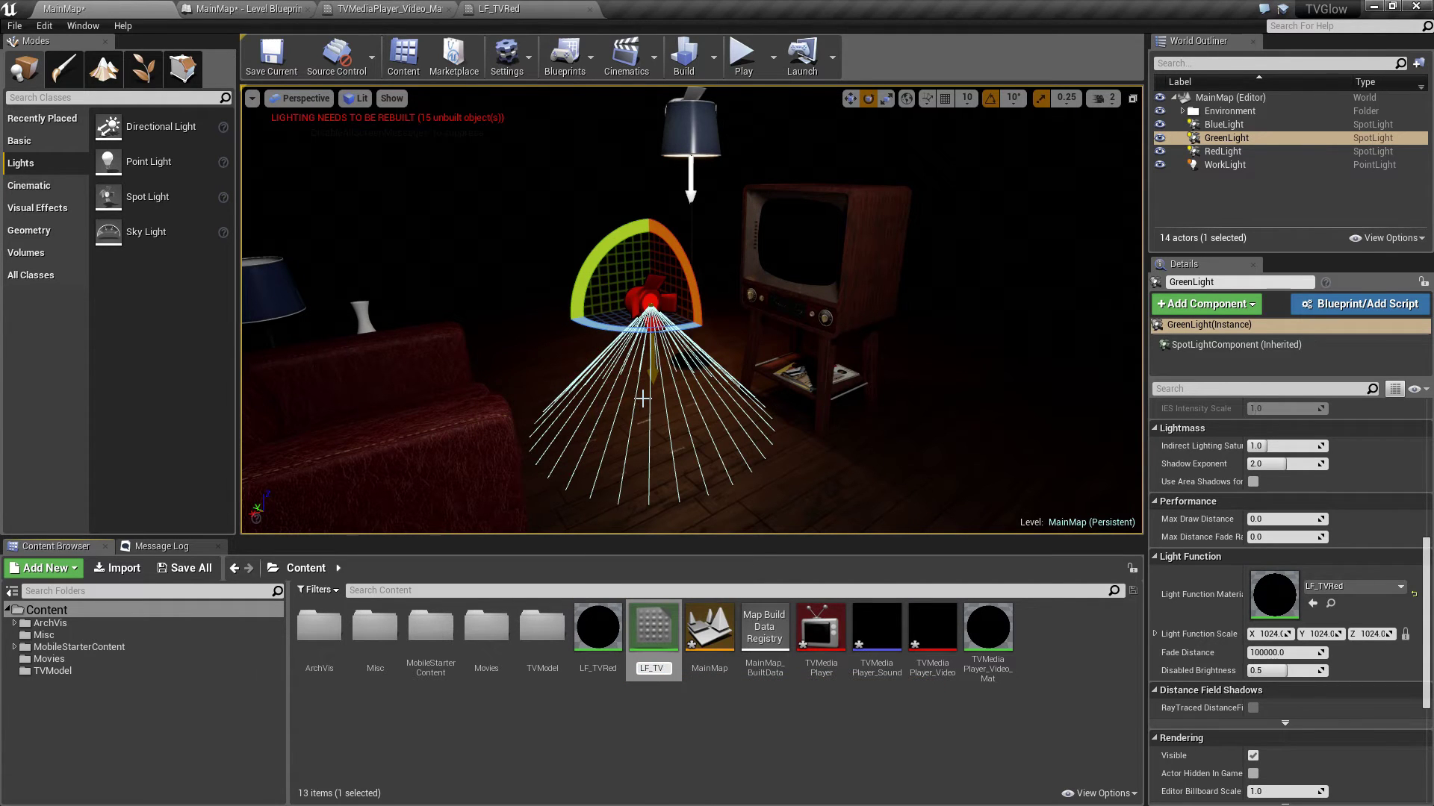
type("LF_TVGreen")
key("Return")
double_click(653, 627)
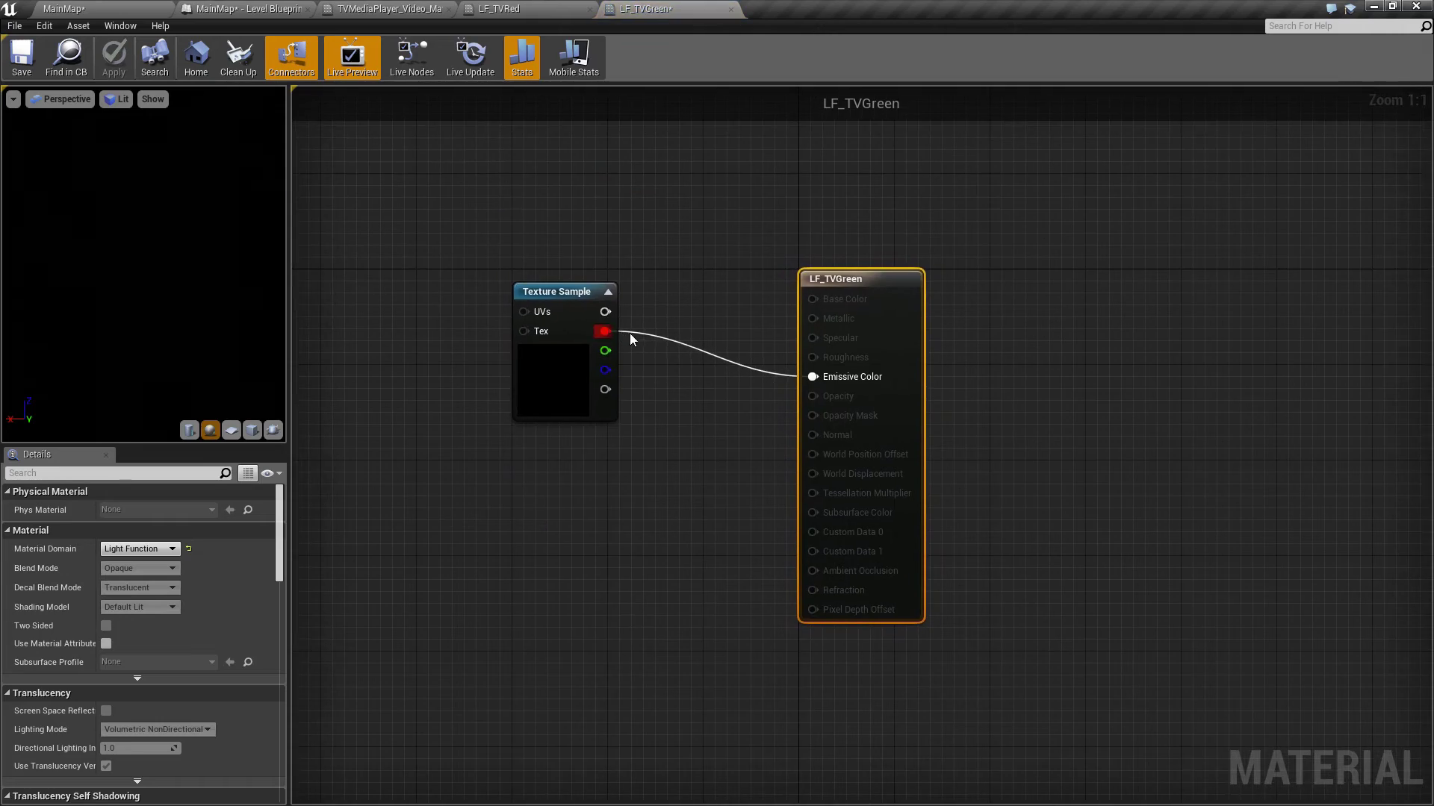
left_click_drag(619, 351, 606, 350)
left_click(21, 58)
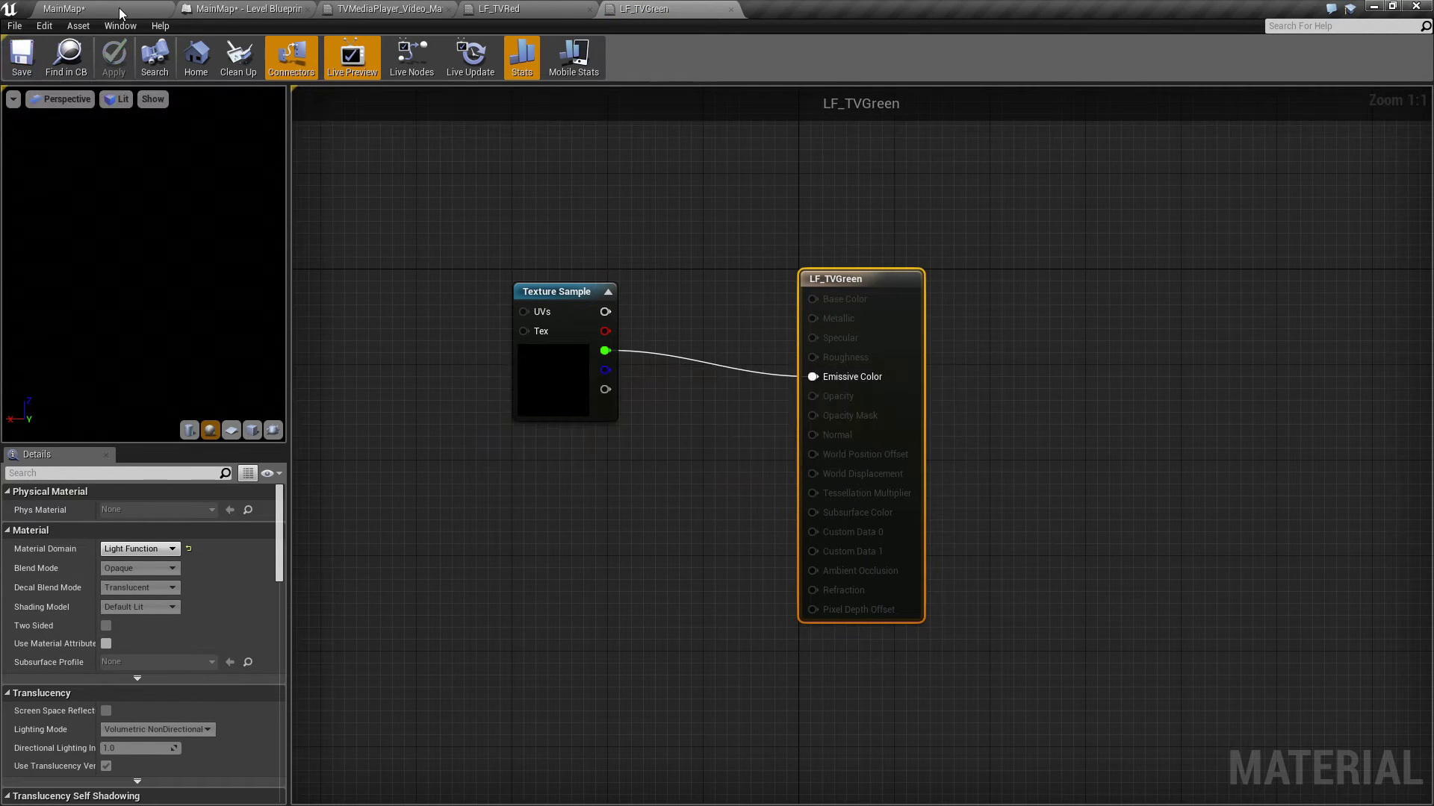
left_click(63, 8)
Duplicate LF_TVGreen as LF_TVBlue, rewire Emissive Color to the B channel, and save it
right_click(623, 633)
left_click(684, 376)
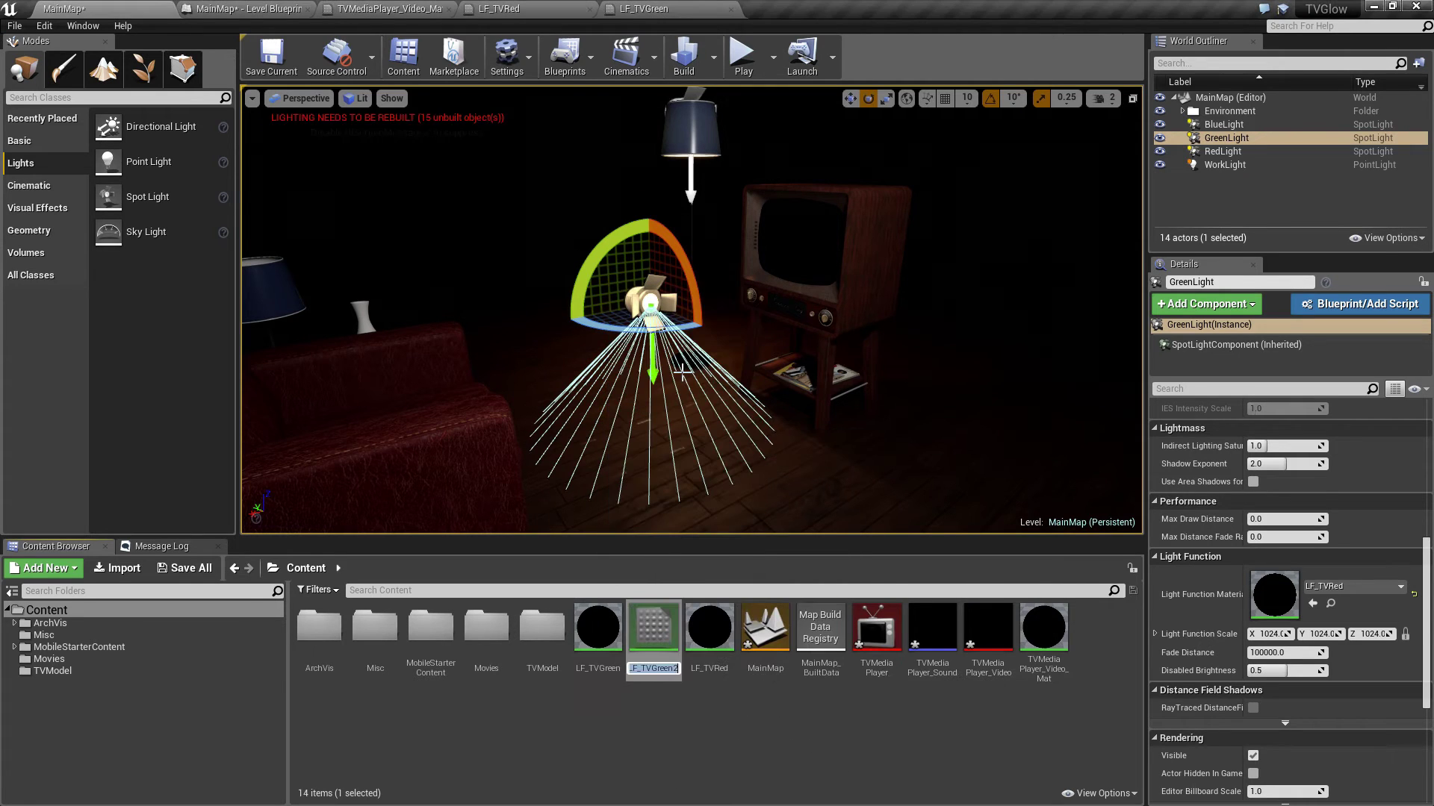
type("LF_TVGrlue")
key("Return")
double_click(654, 627)
left_click_drag(605, 352, 605, 371, "ctrl")
left_click(30, 59)
left_click(127, 7)
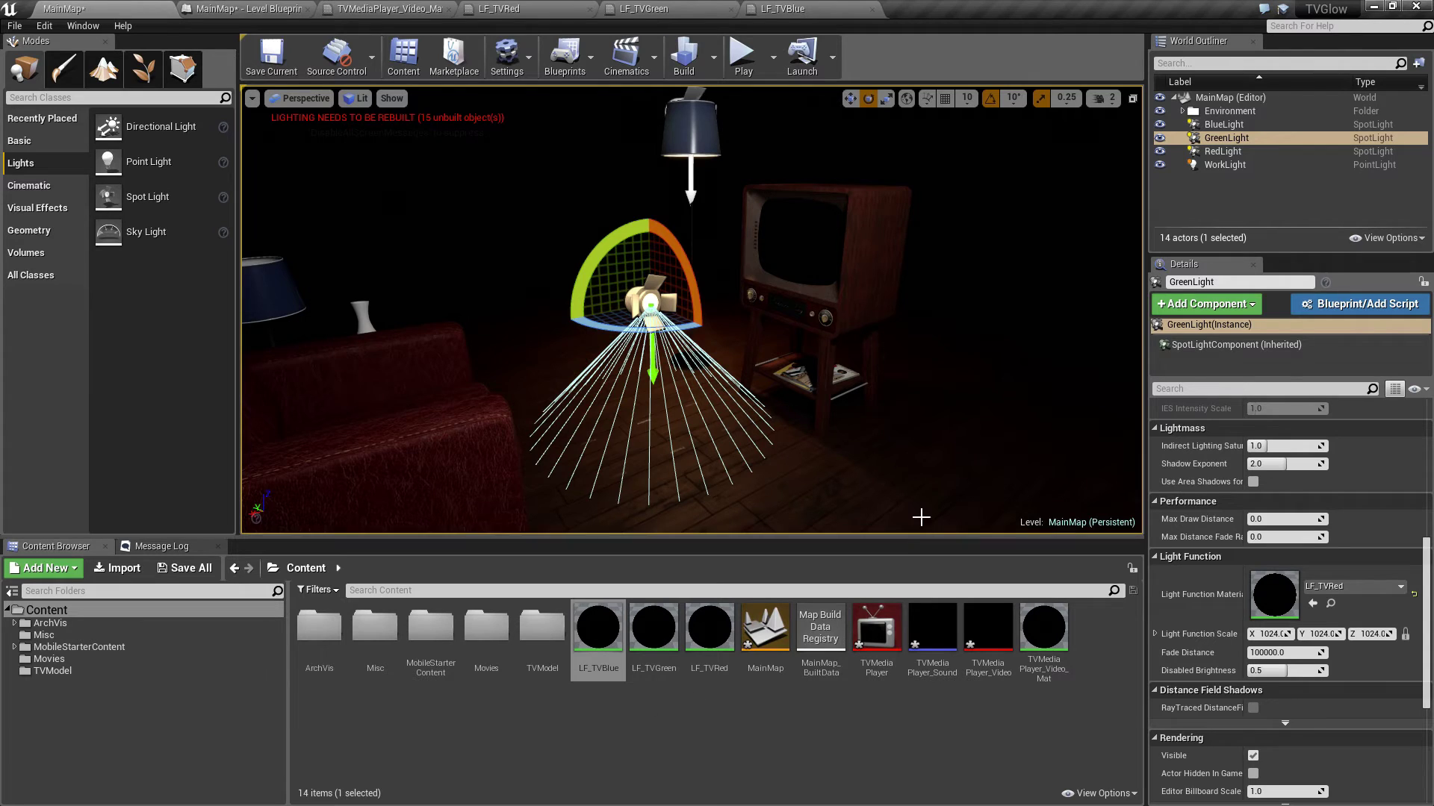
Drop LF_TVBlue into BlueLight's Light Function Material slot and LF_TVGreen into GreenLight's
left_click(1195, 127)
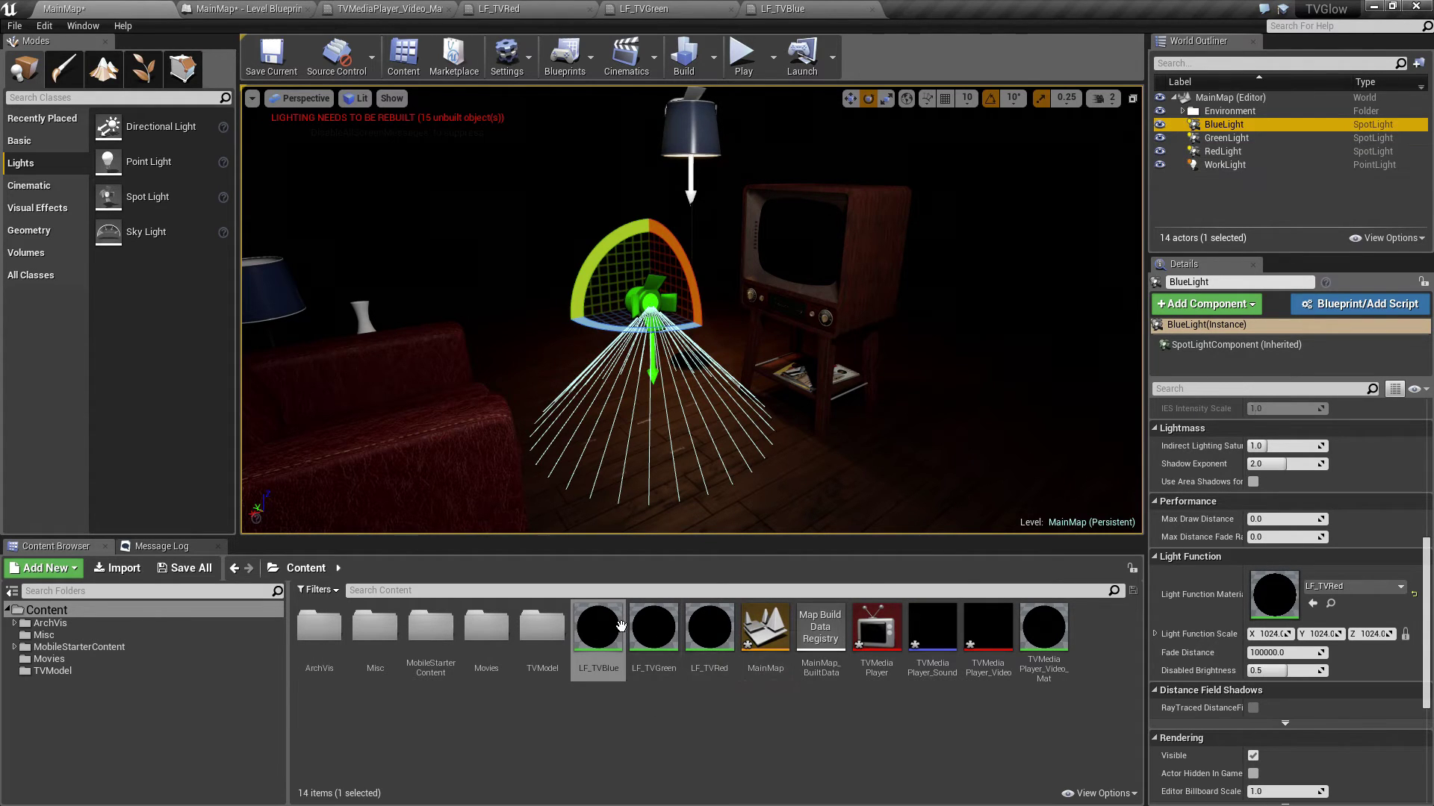
left_click_drag(617, 625, 1286, 605)
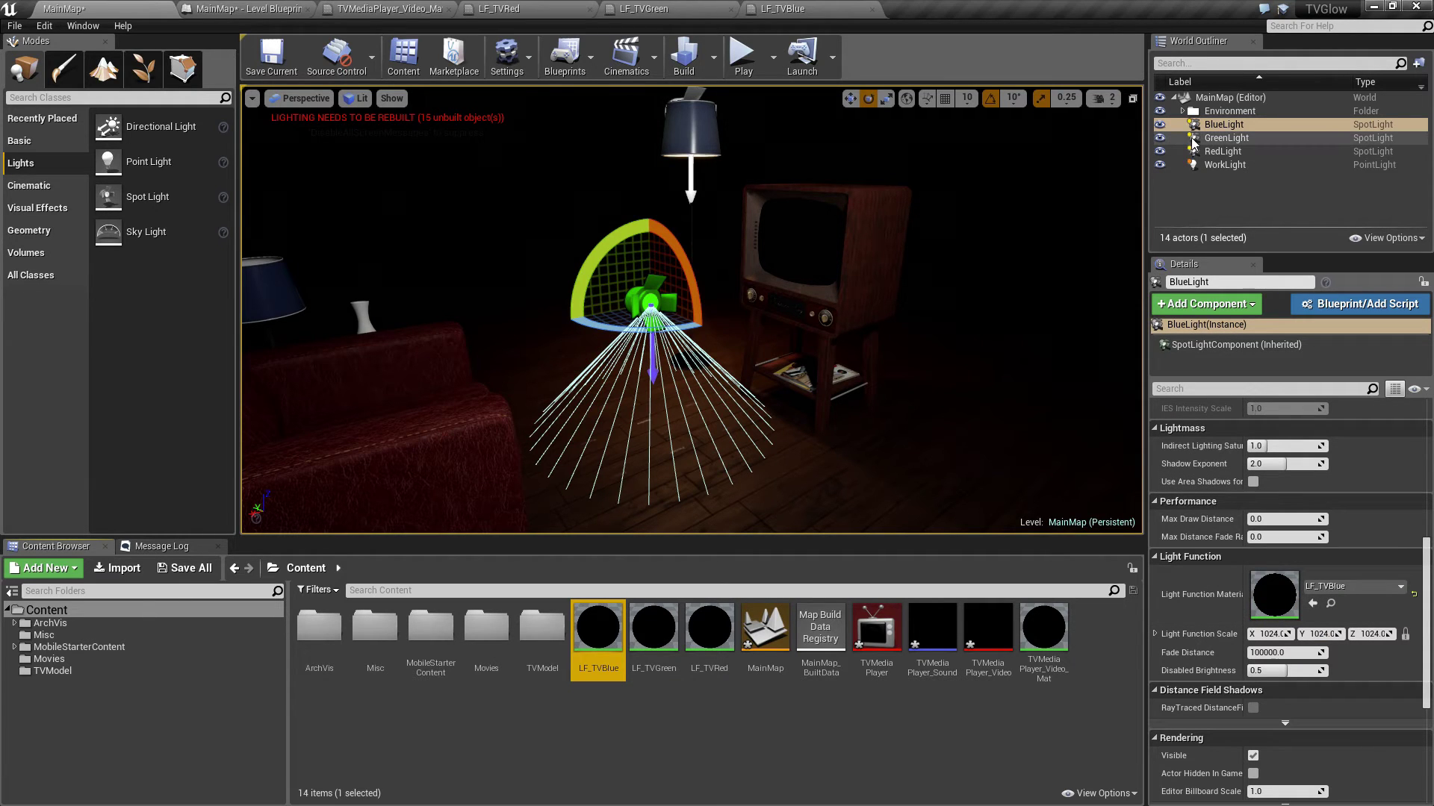
left_click(1224, 139)
left_click_drag(653, 627, 1286, 601)
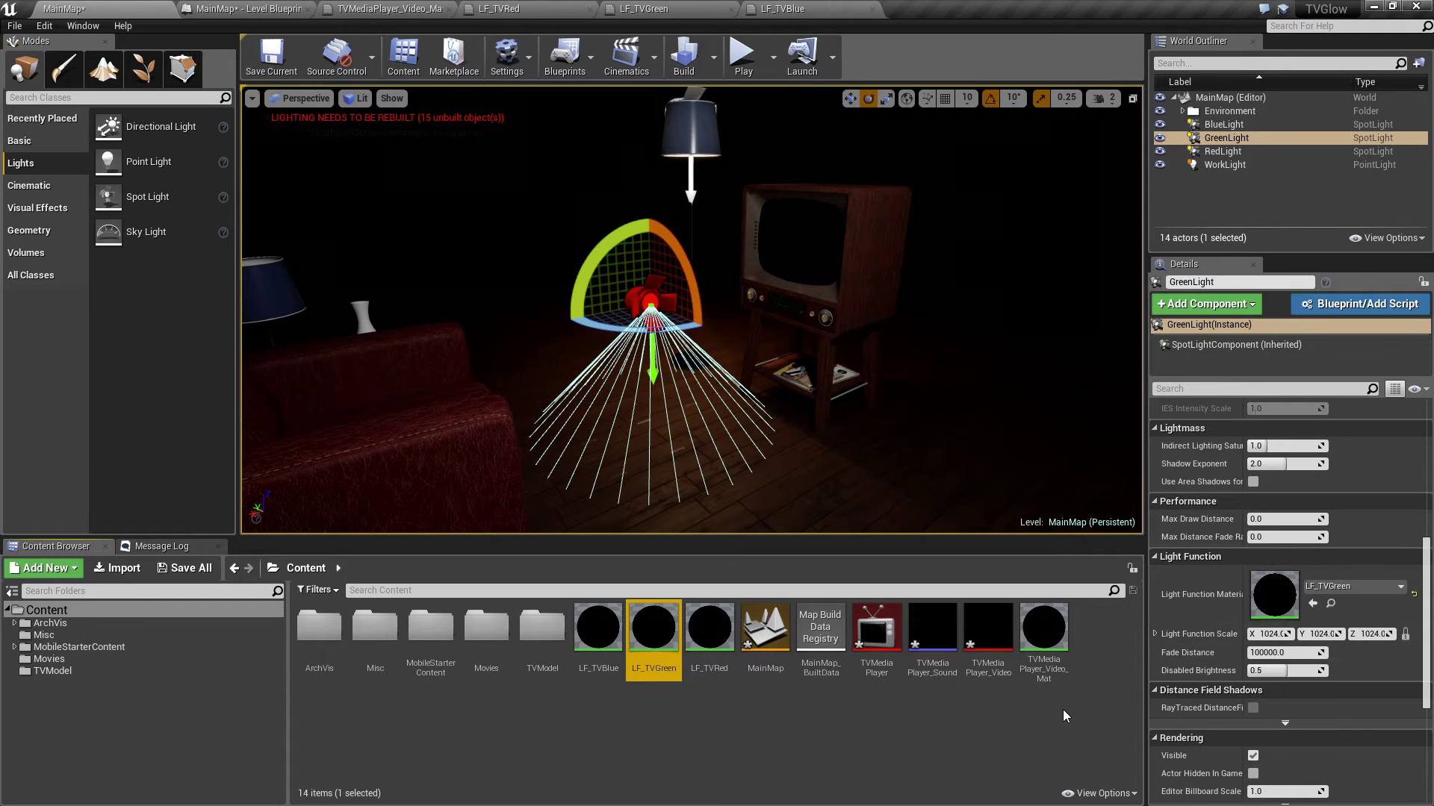
Test-play near the TV to check the coloured floor light, then run the level in Simulate mode
left_click(740, 57)
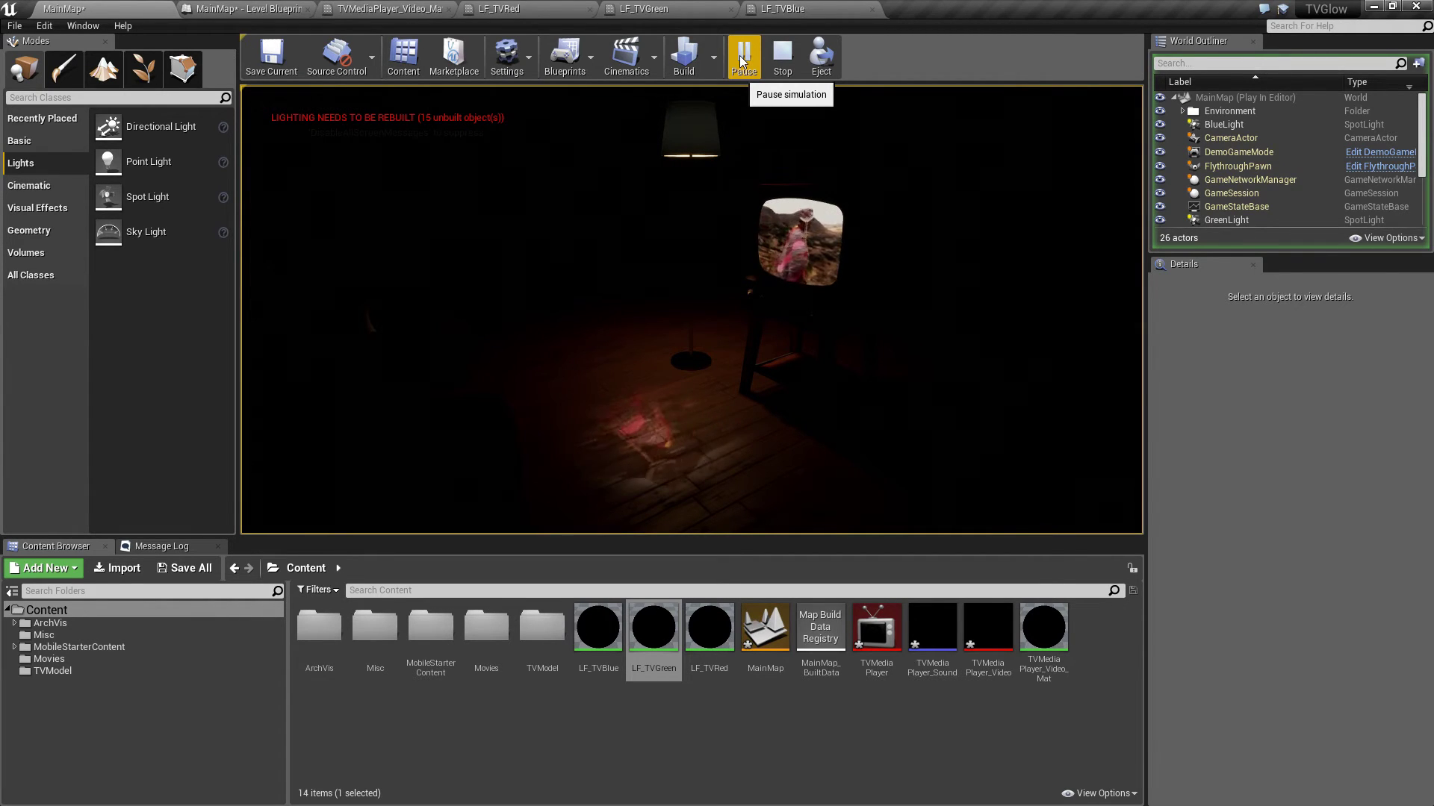
left_click(723, 186)
key("w")
key("w")
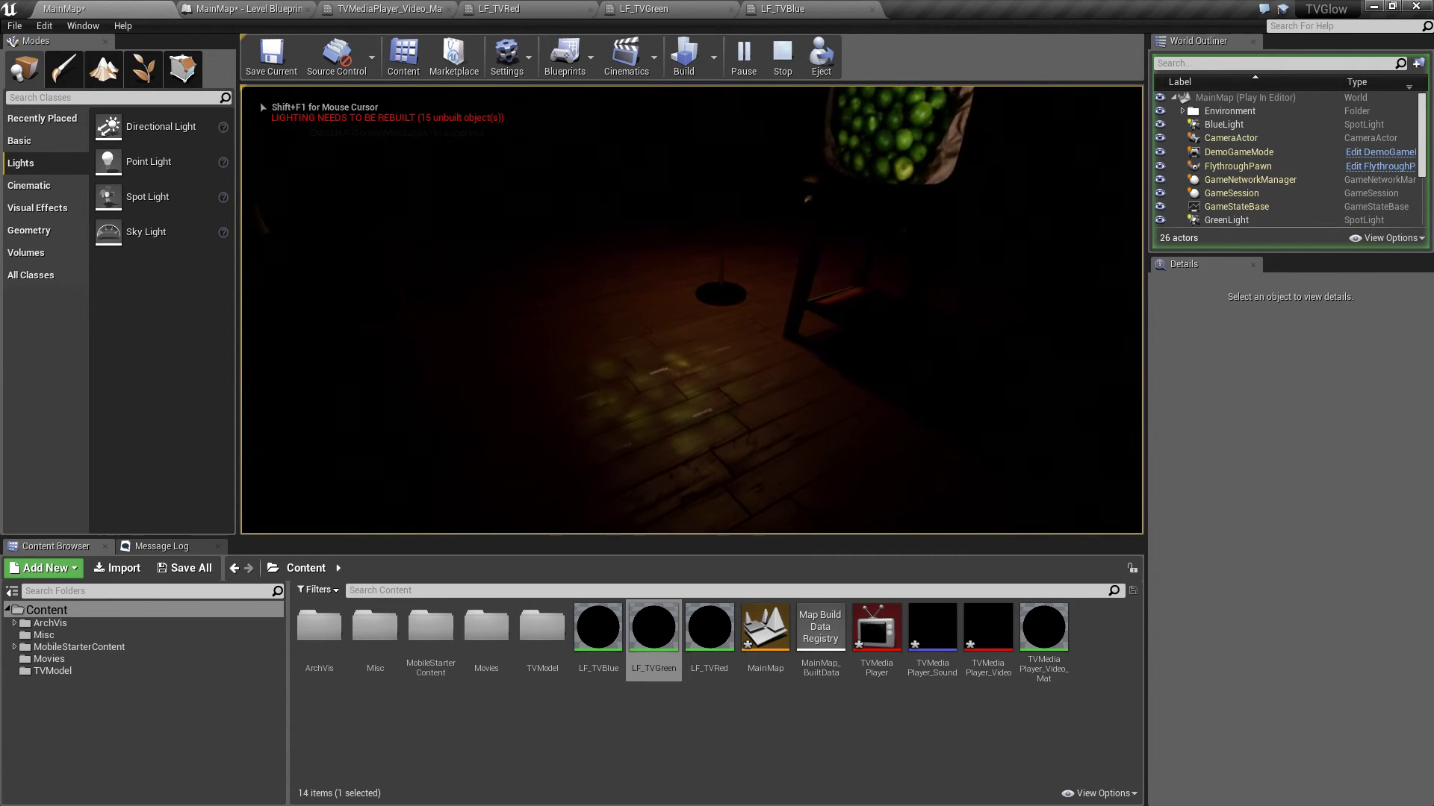
key("s")
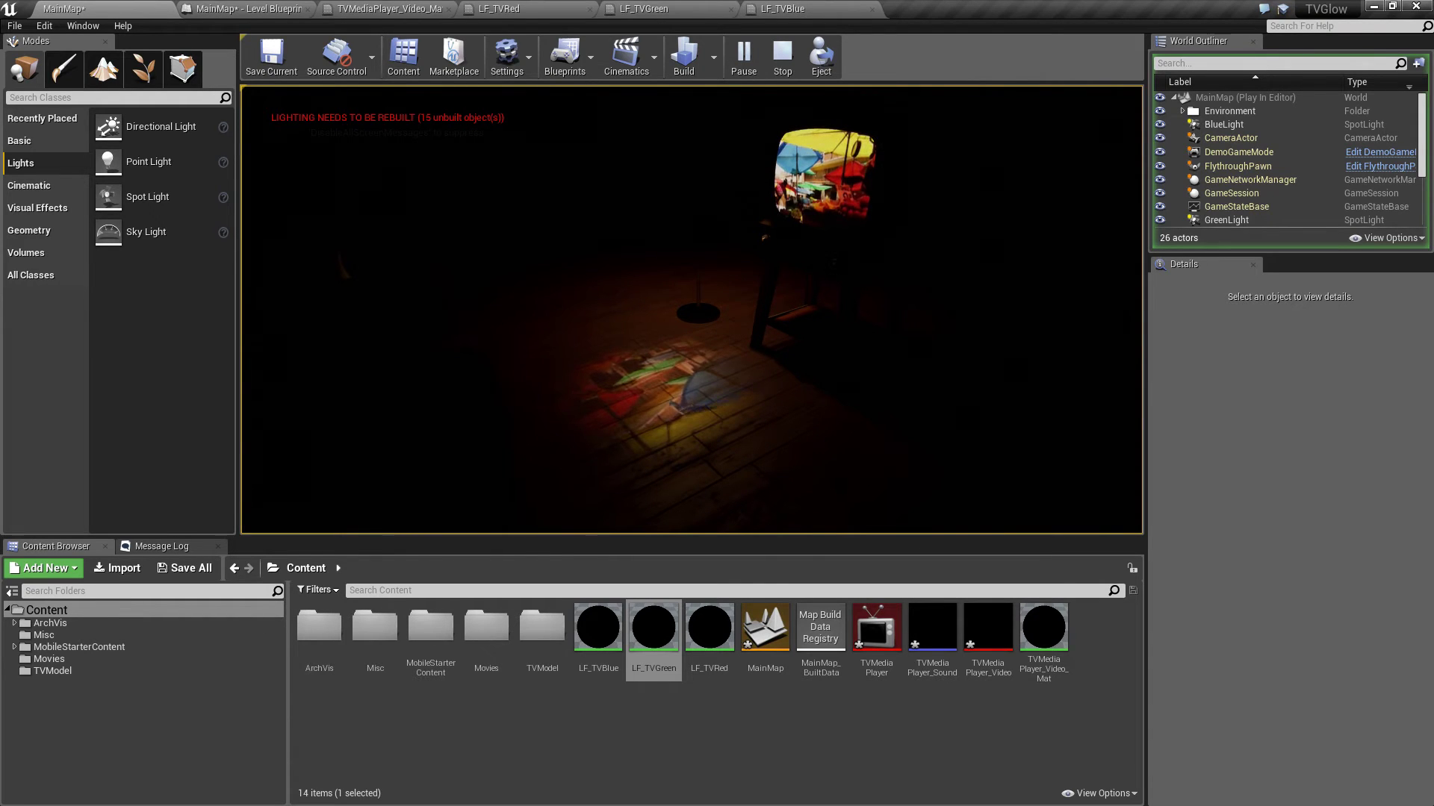
key("Escape")
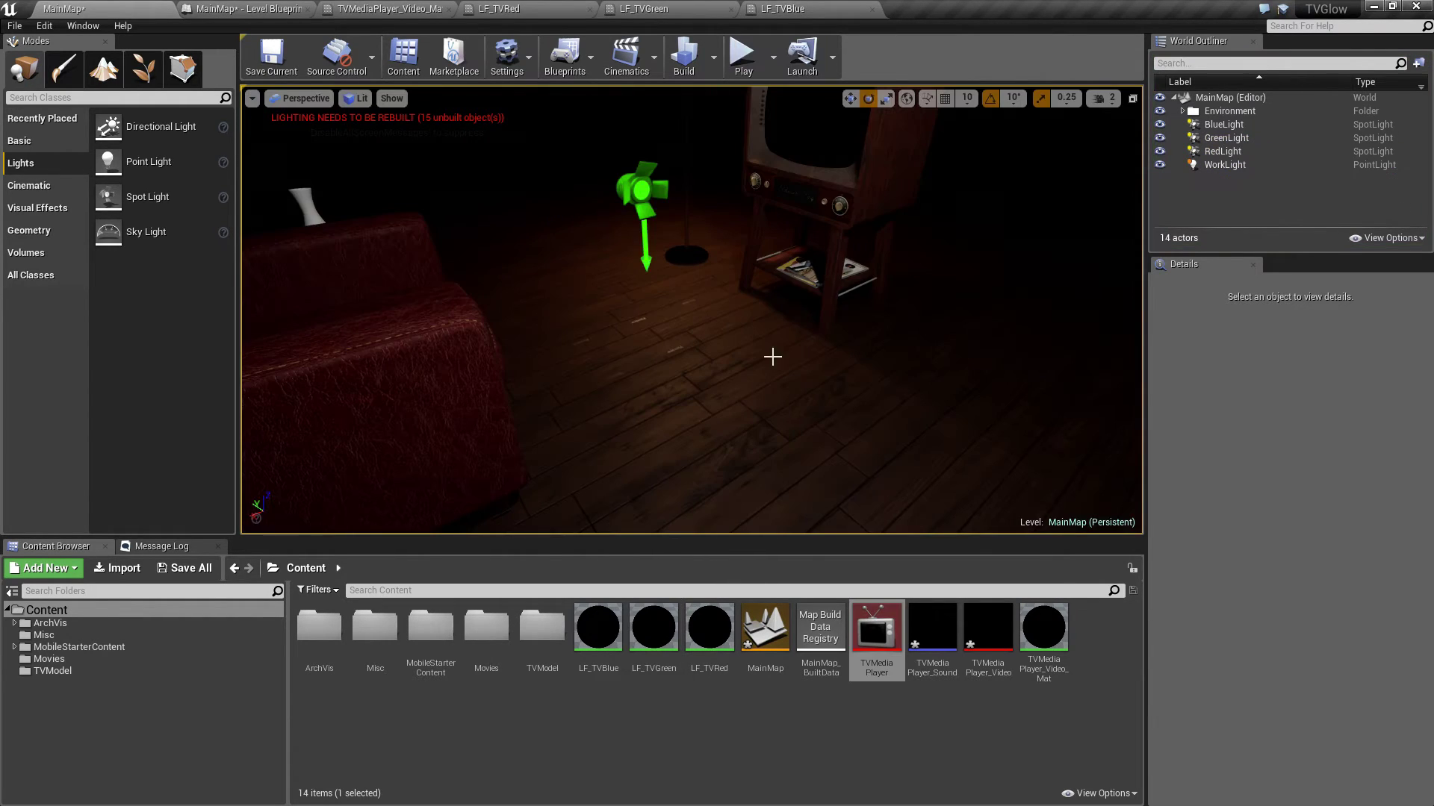
left_click(773, 64)
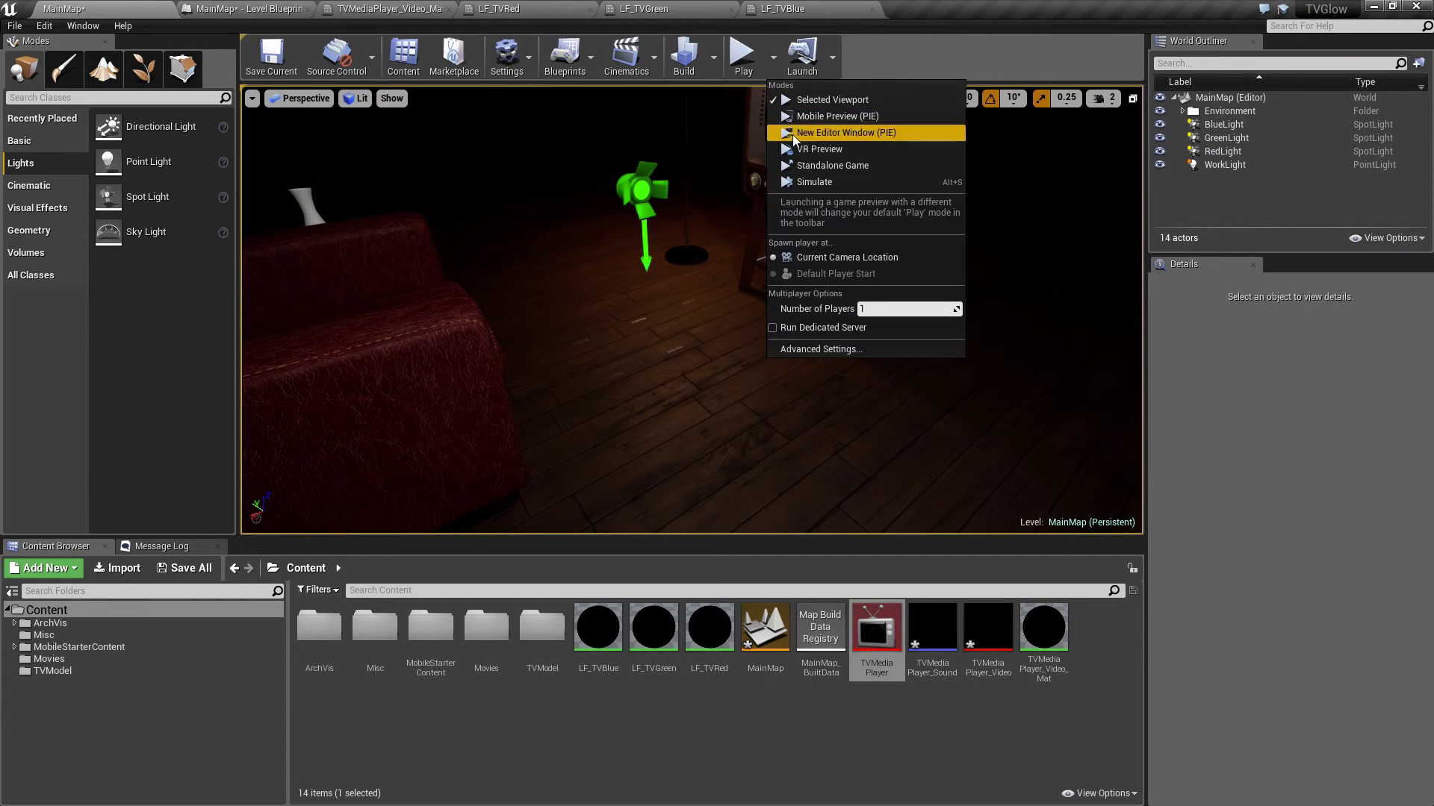
left_click(808, 183)
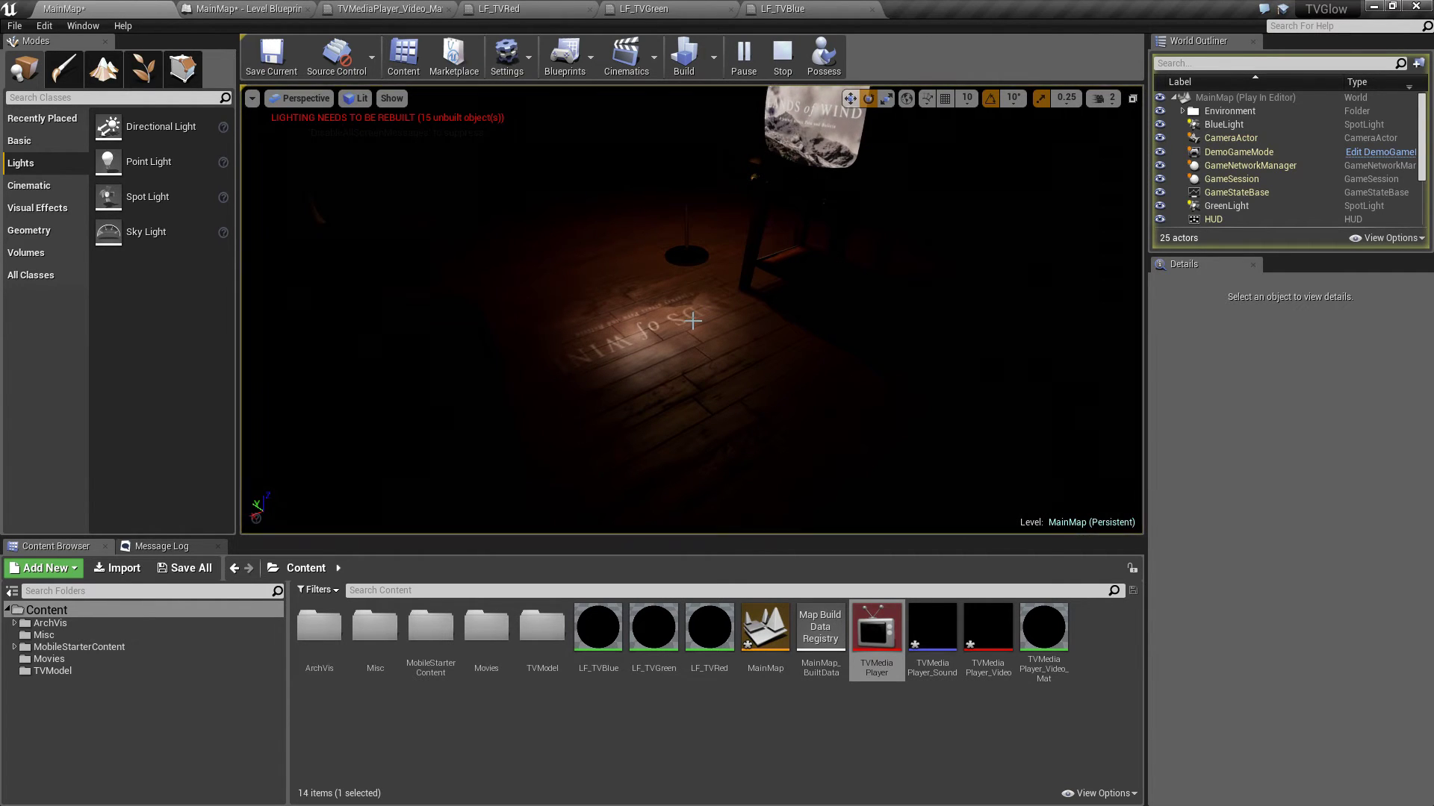
In LF_TVRed, select the Texture Sample and enable Realtime in the preview viewport
left_click(523, 10)
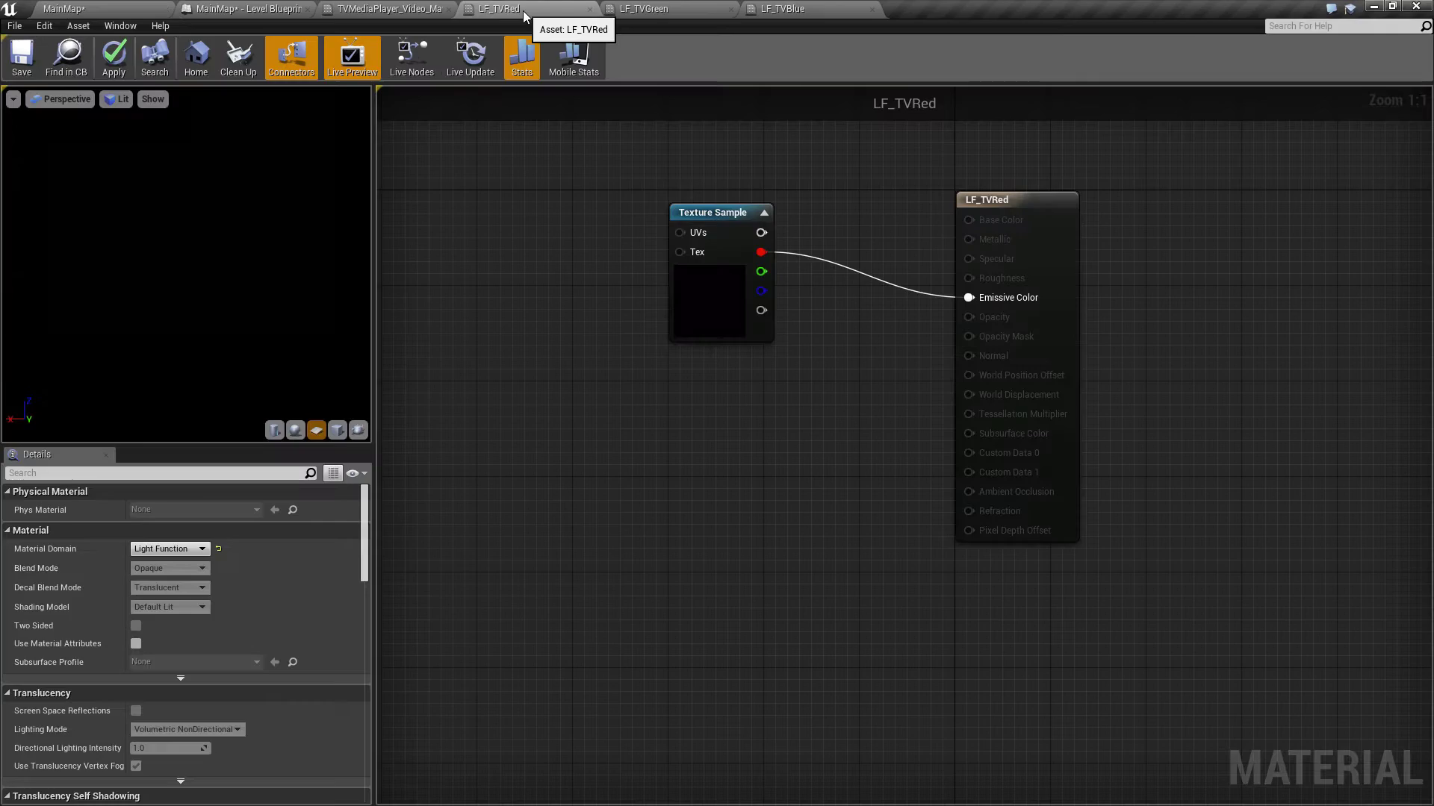
right_click_drag(663, 426, 601, 448)
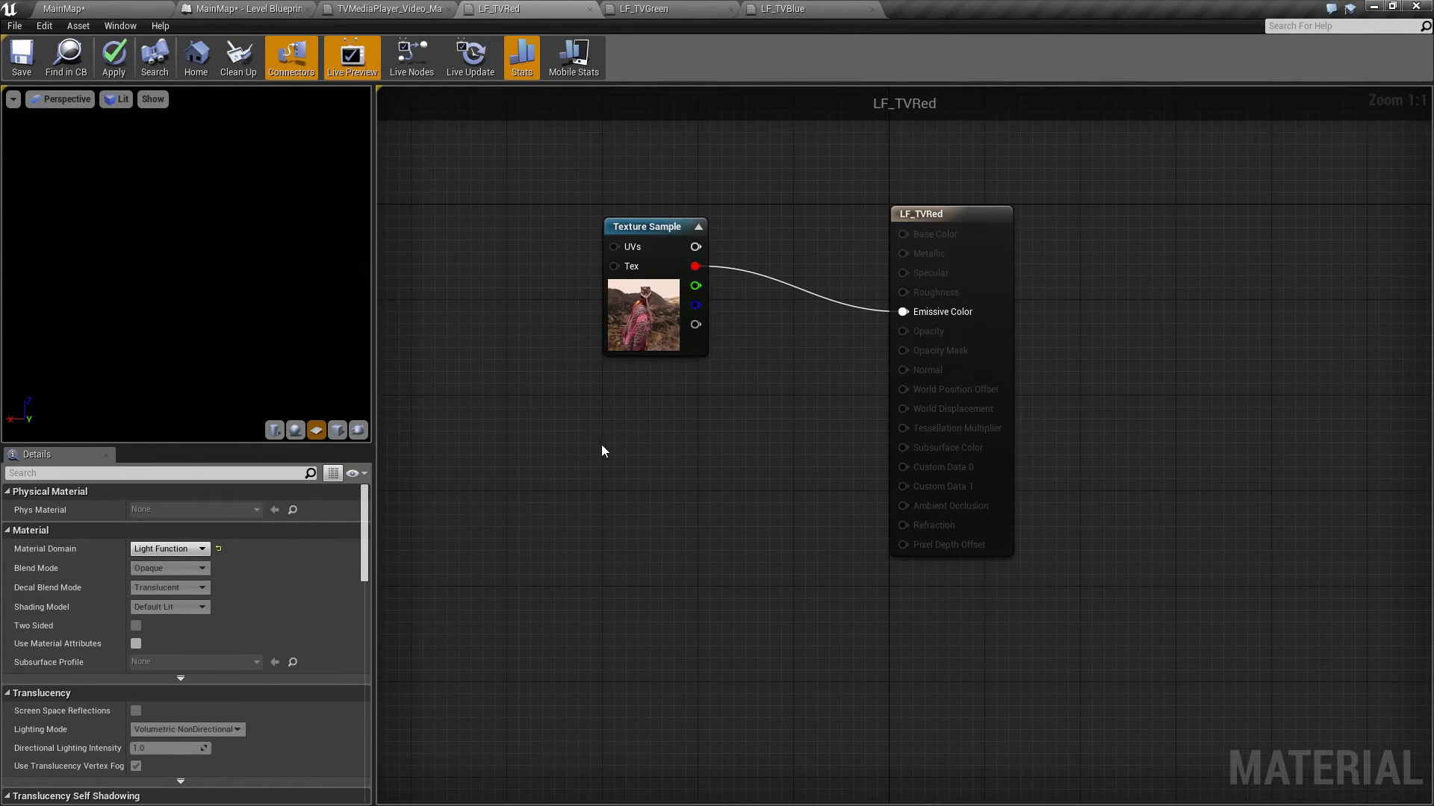
left_click_drag(662, 222, 653, 232)
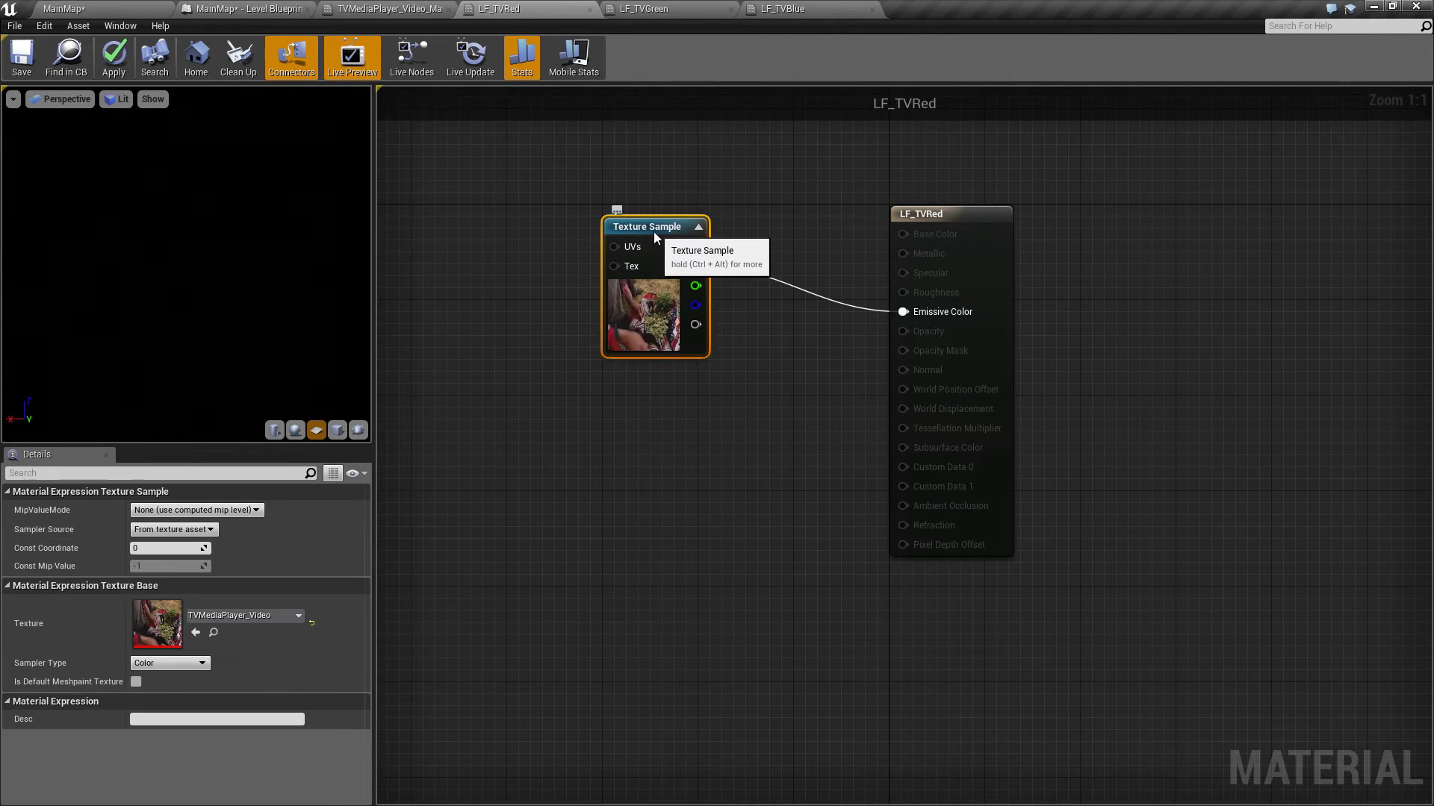
left_click(13, 99)
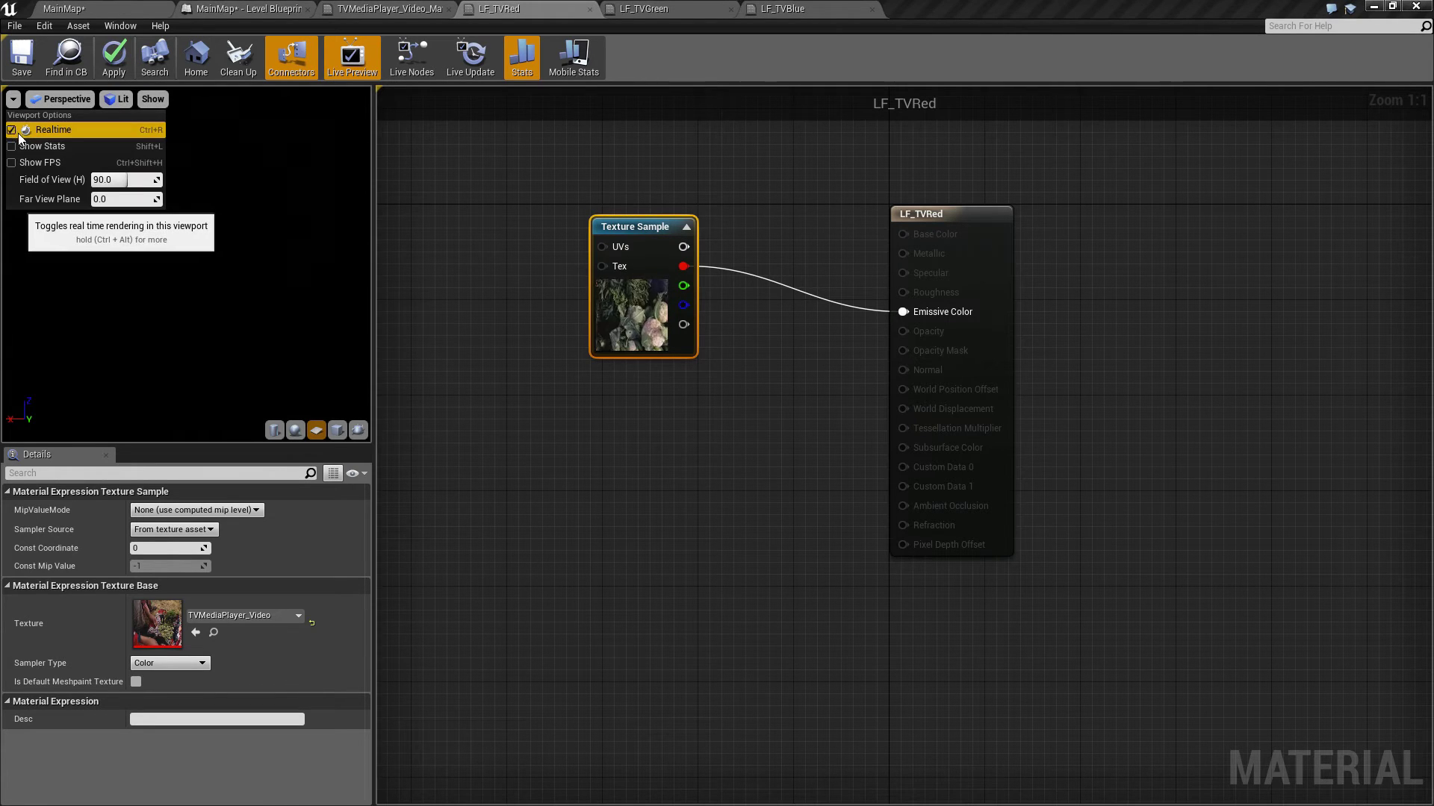
left_click(241, 278)
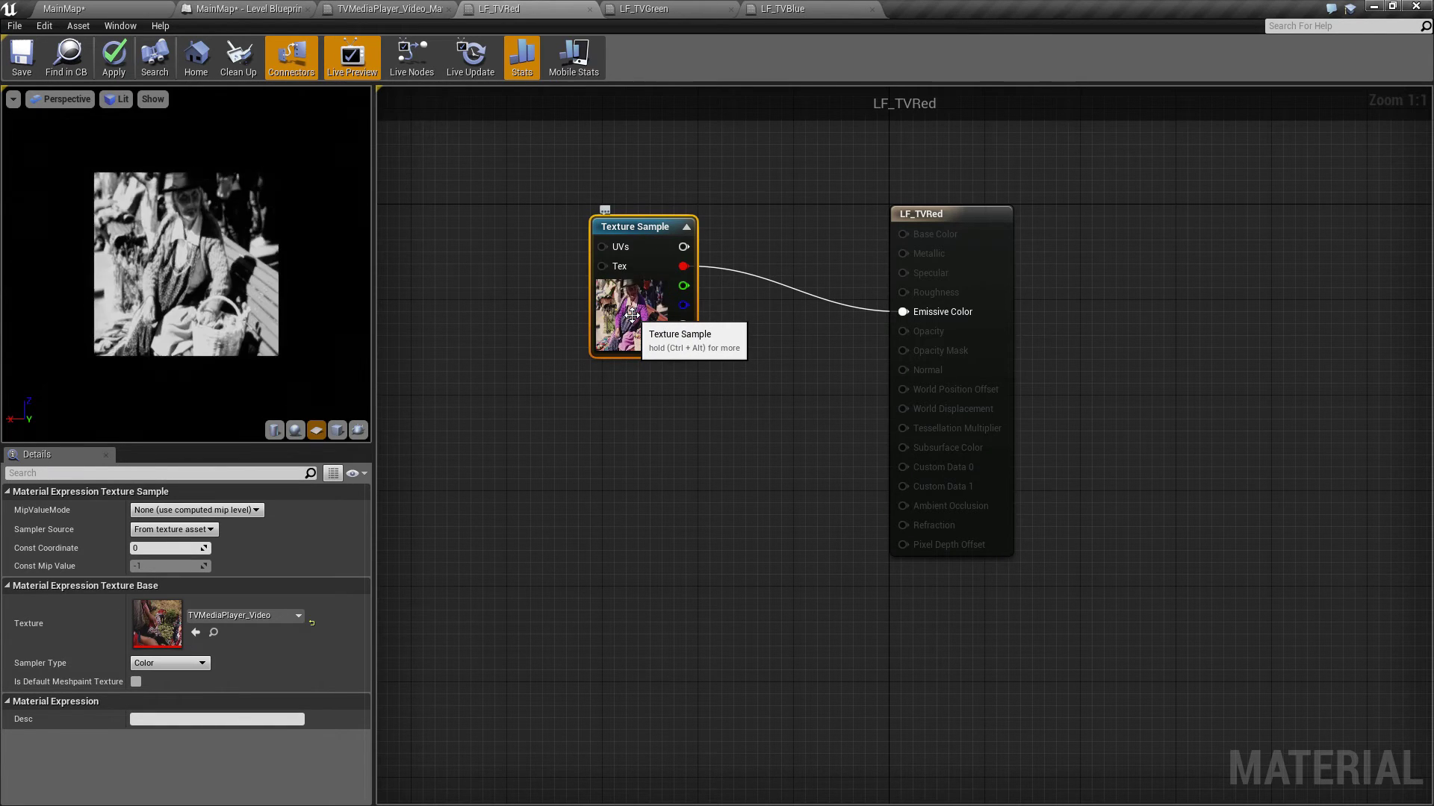
right_click(418, 230)
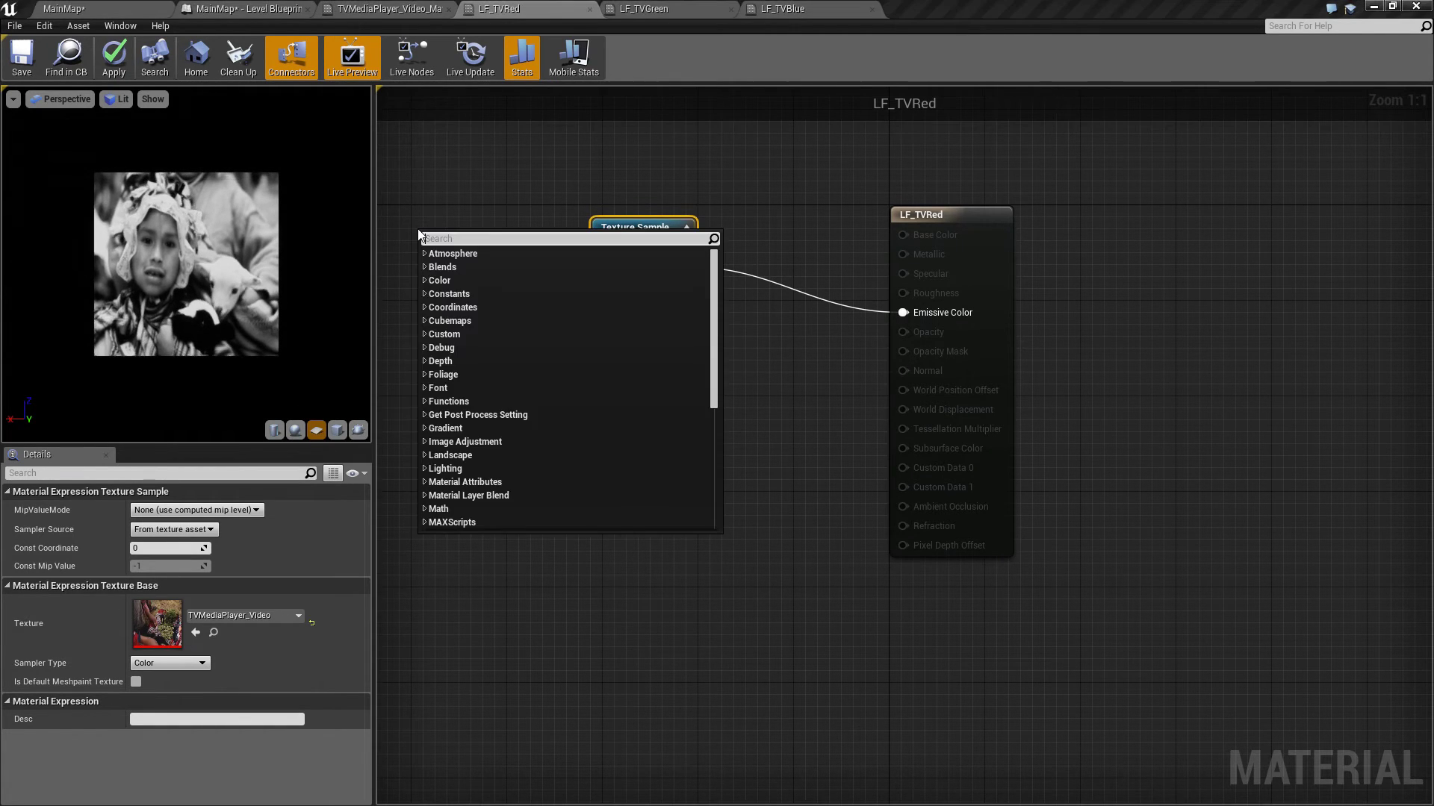
type("const")
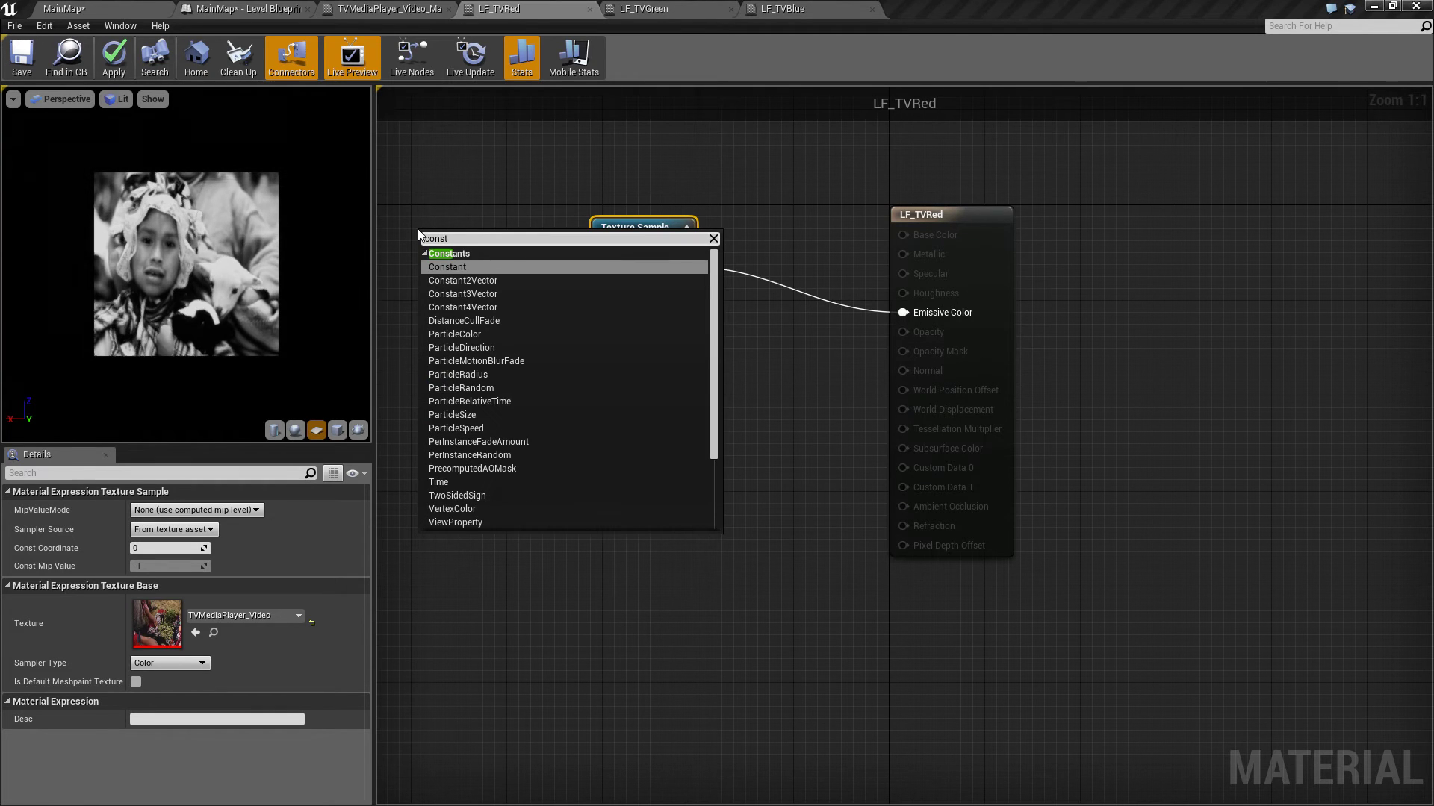
key("Down")
key("Return")
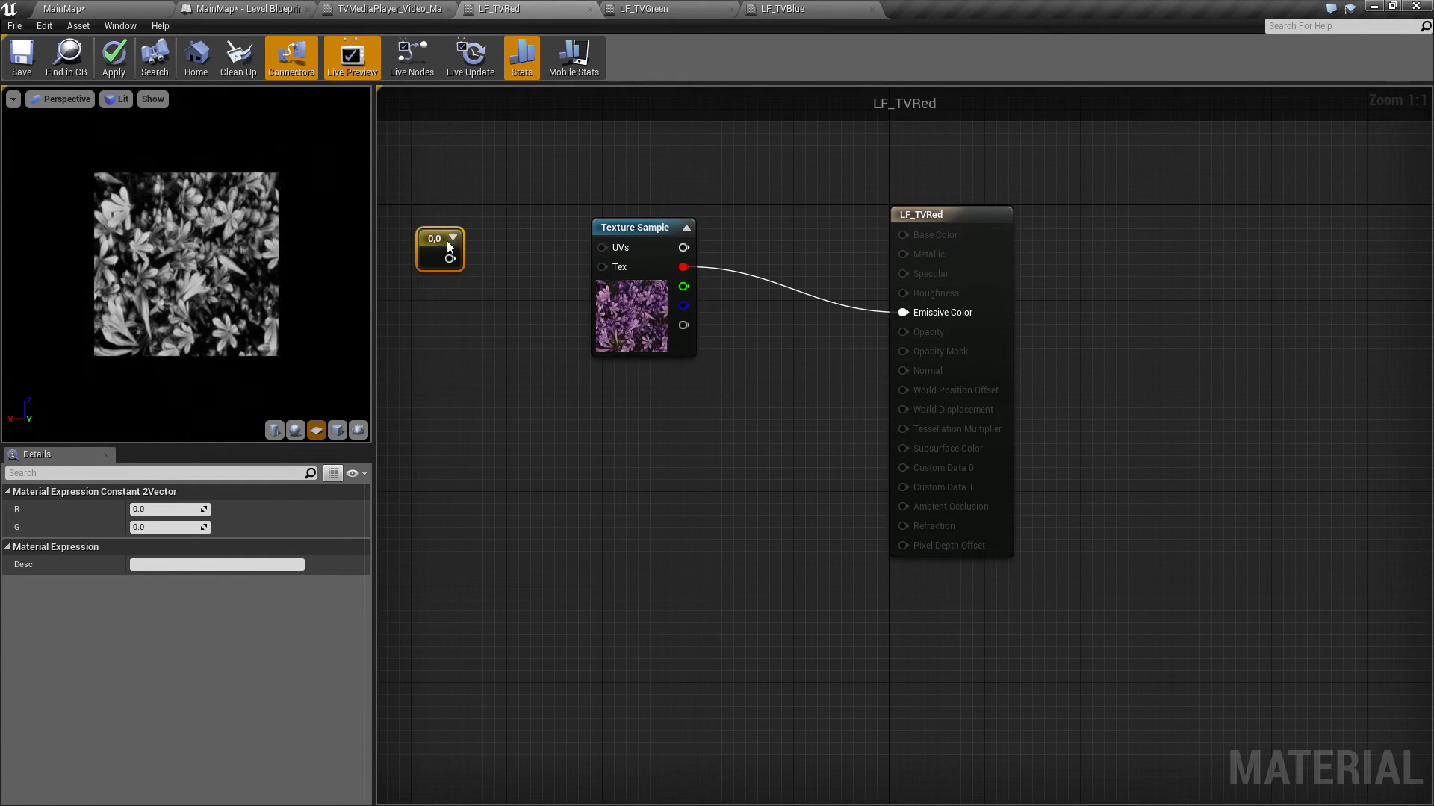
left_click(154, 509)
type("0.5")
key("Tab")
type("0.5")
key("Return")
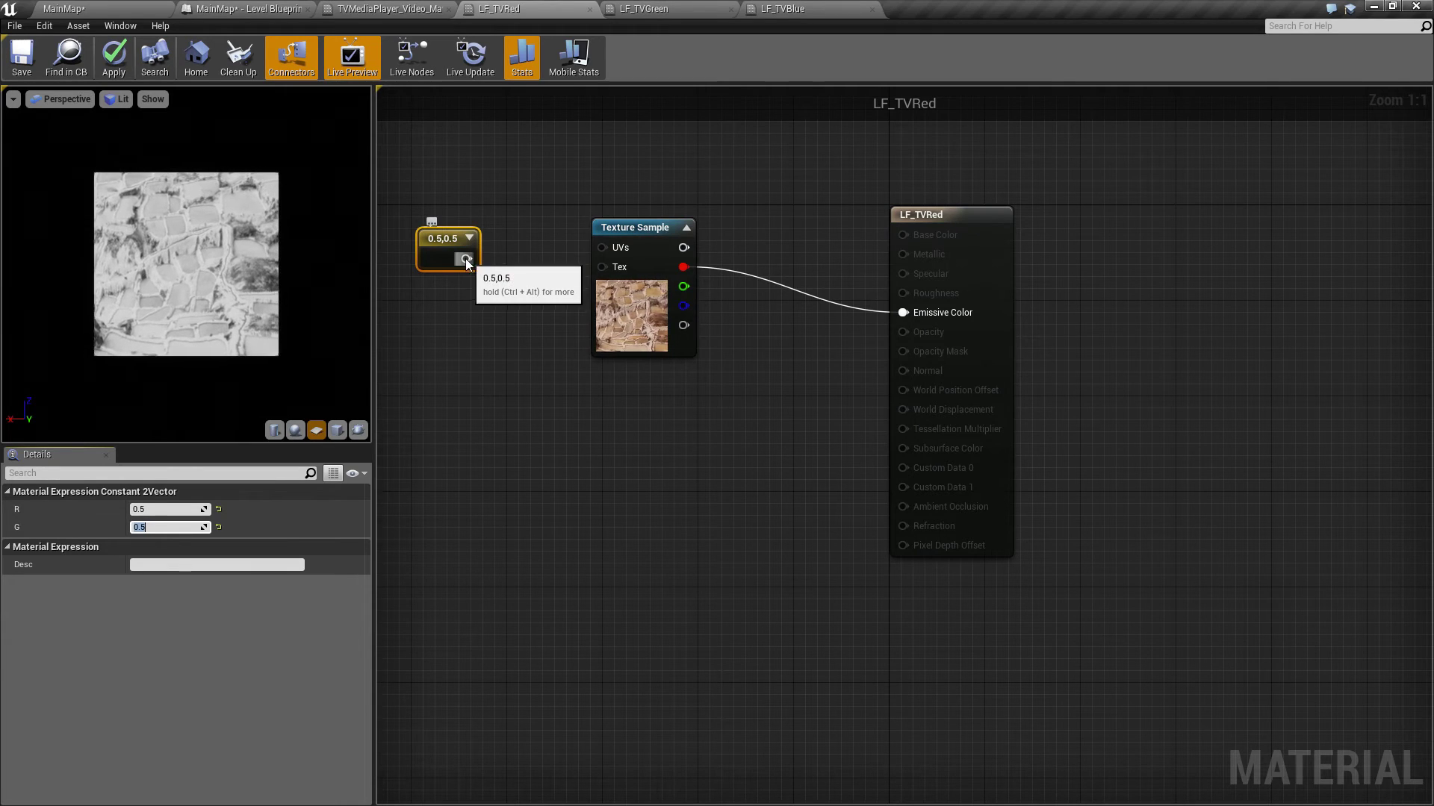
left_click_drag(466, 258, 602, 247)
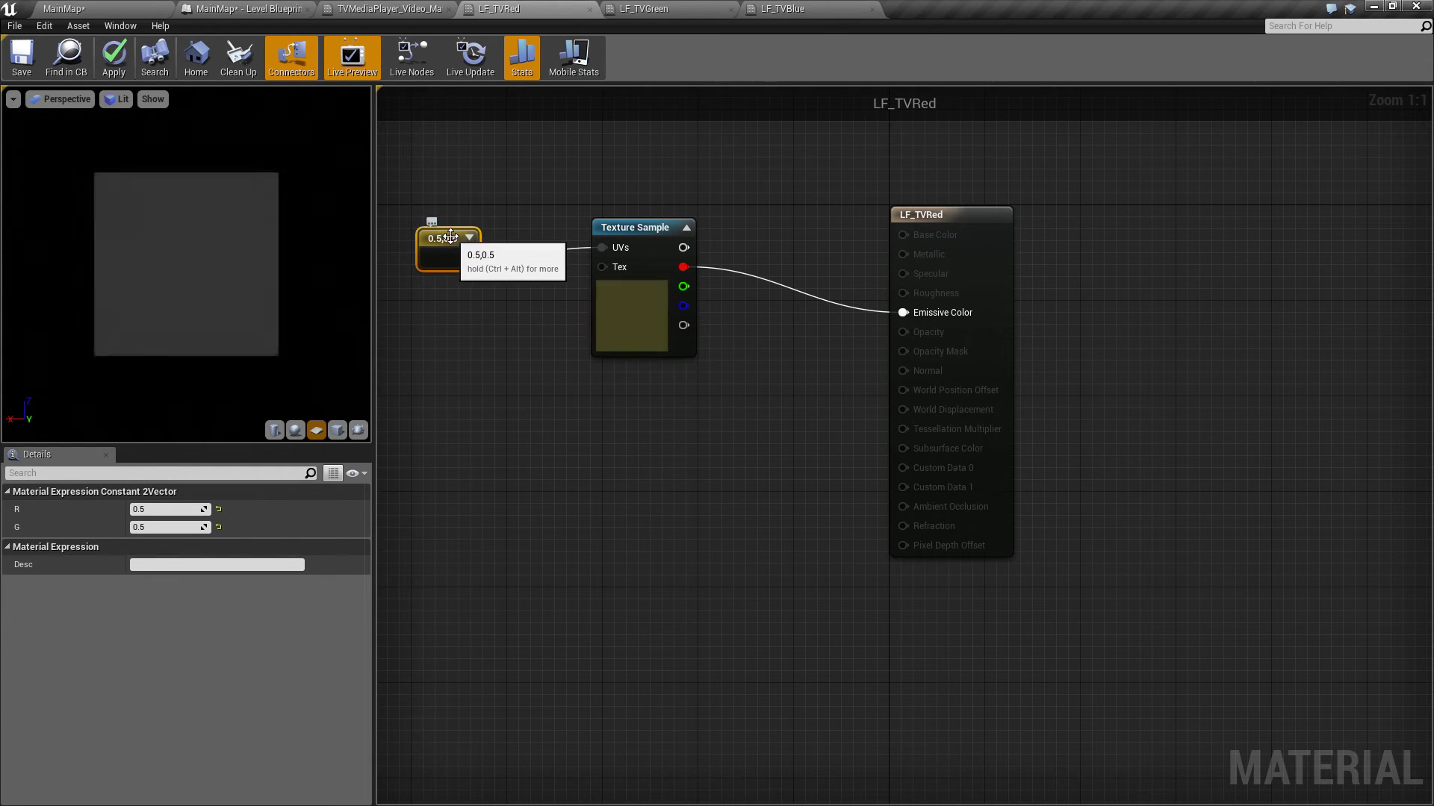
key("Delete")
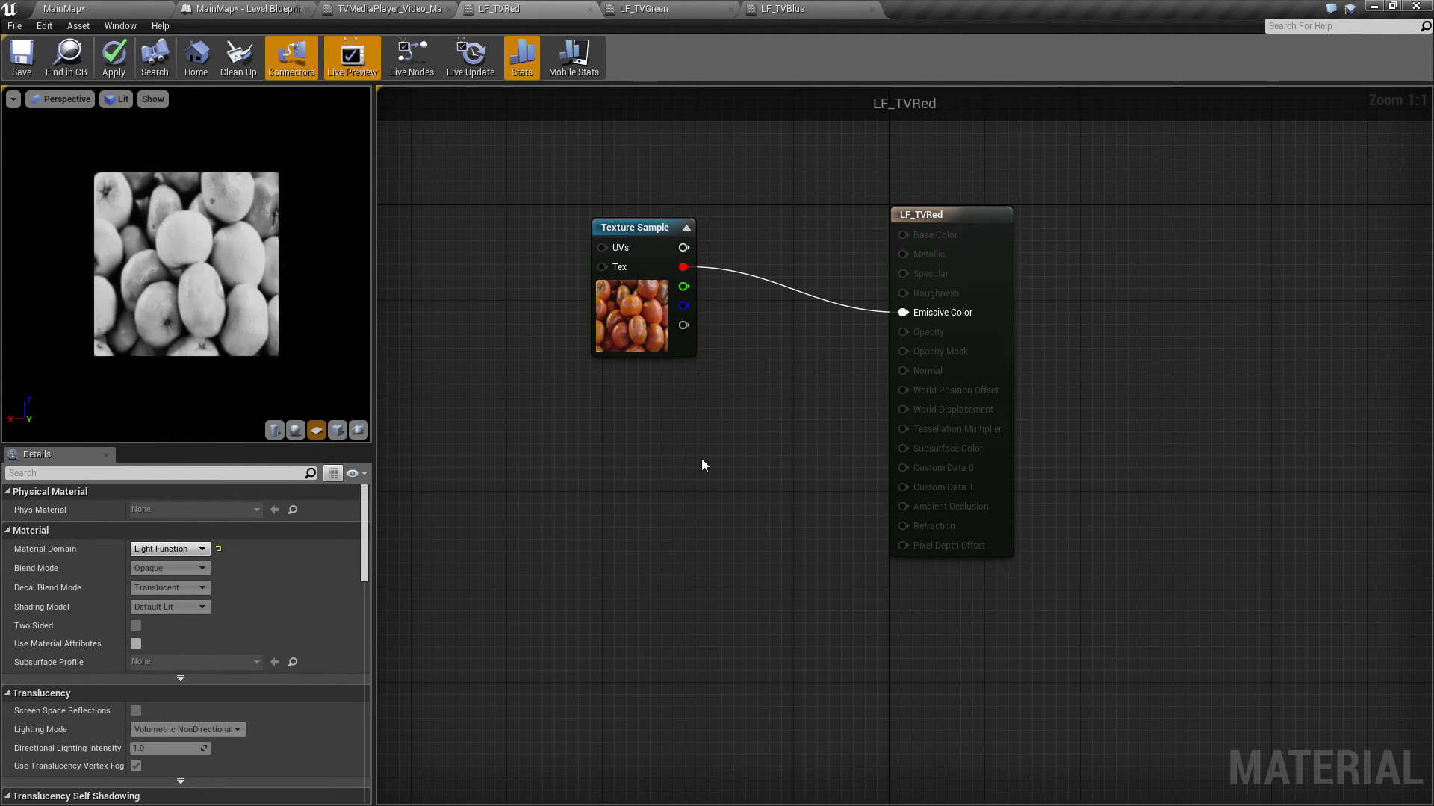
Add a SpiralBlur-Texture node to the LF_TVRed graph
right_click(673, 454)
type("spir")
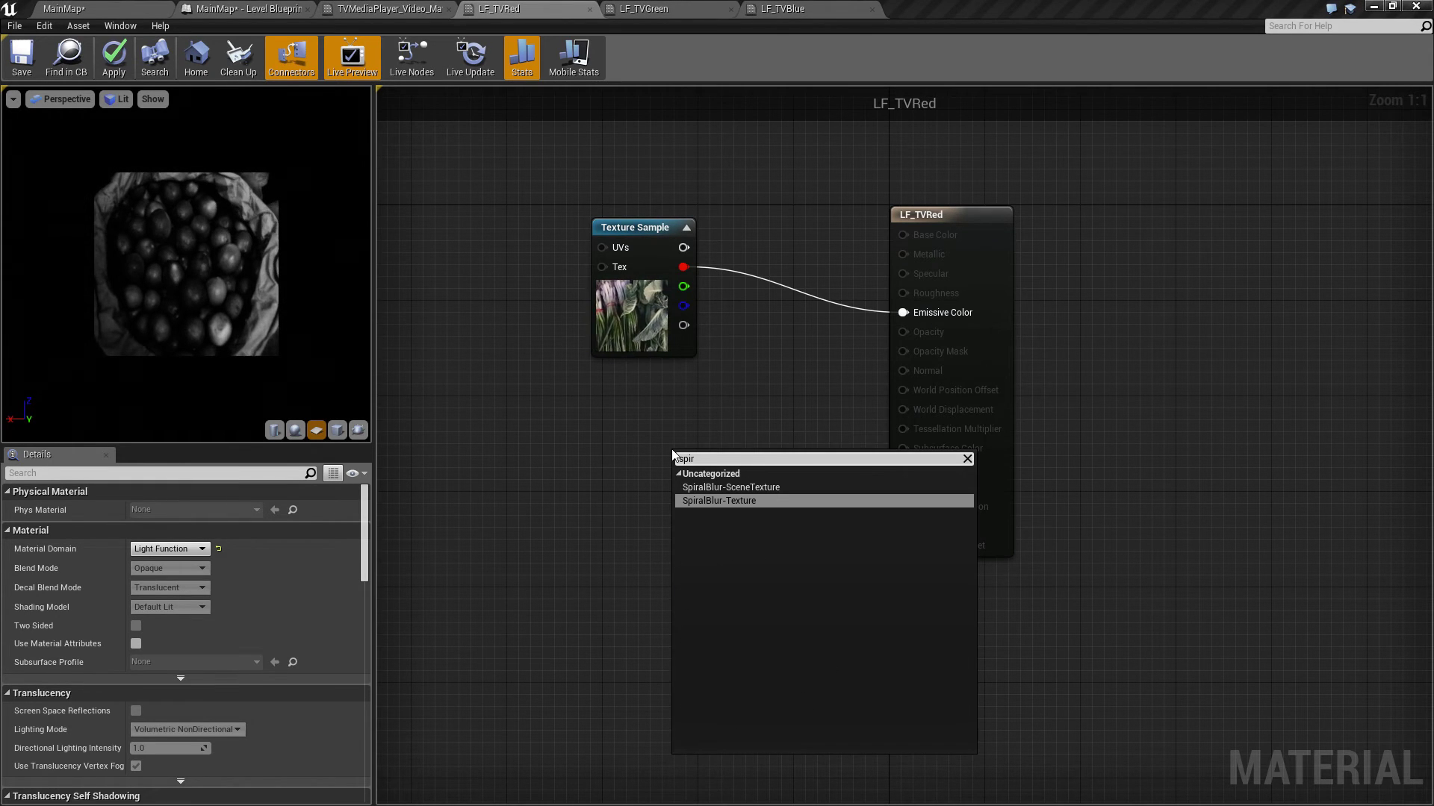
key("Return")
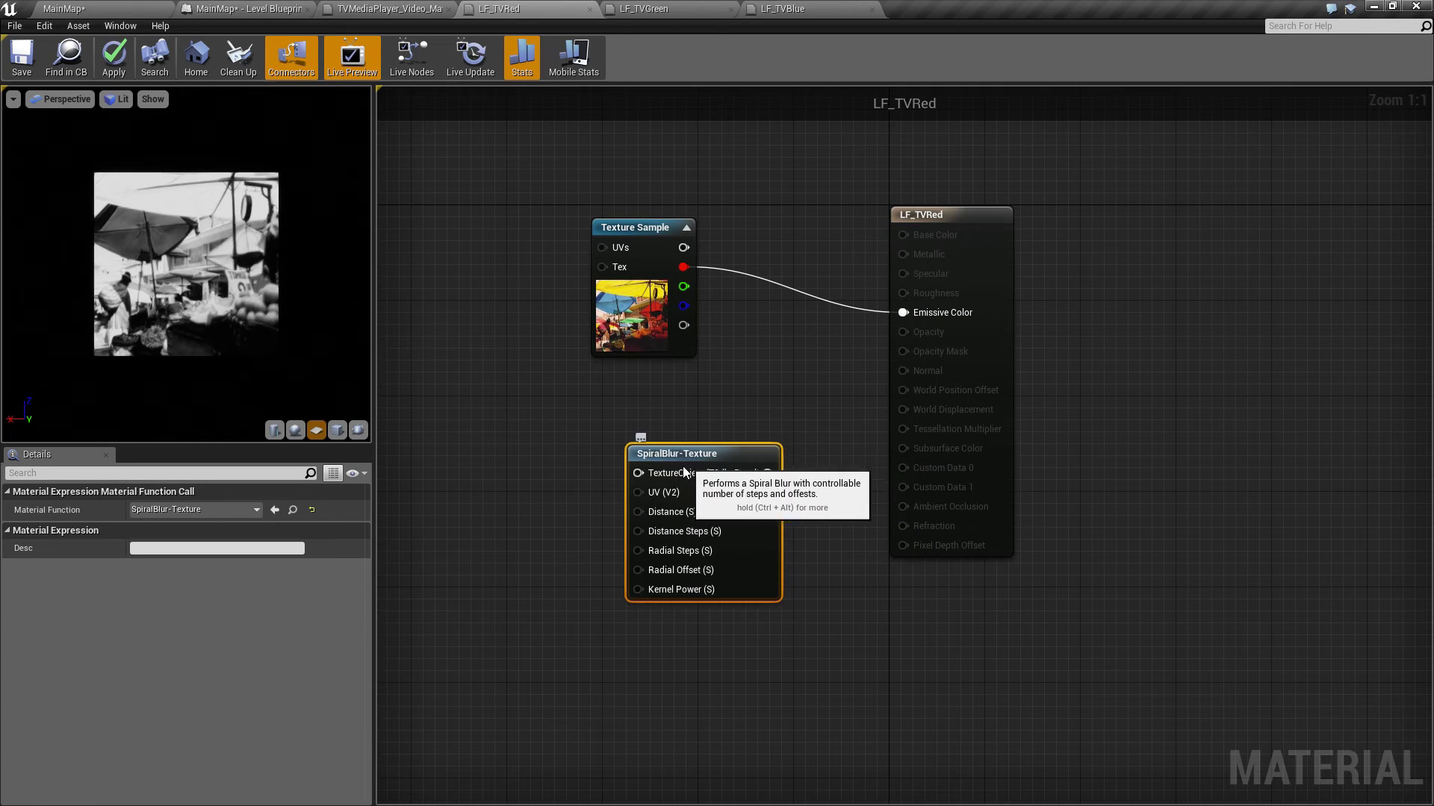
left_click_drag(681, 472, 680, 485)
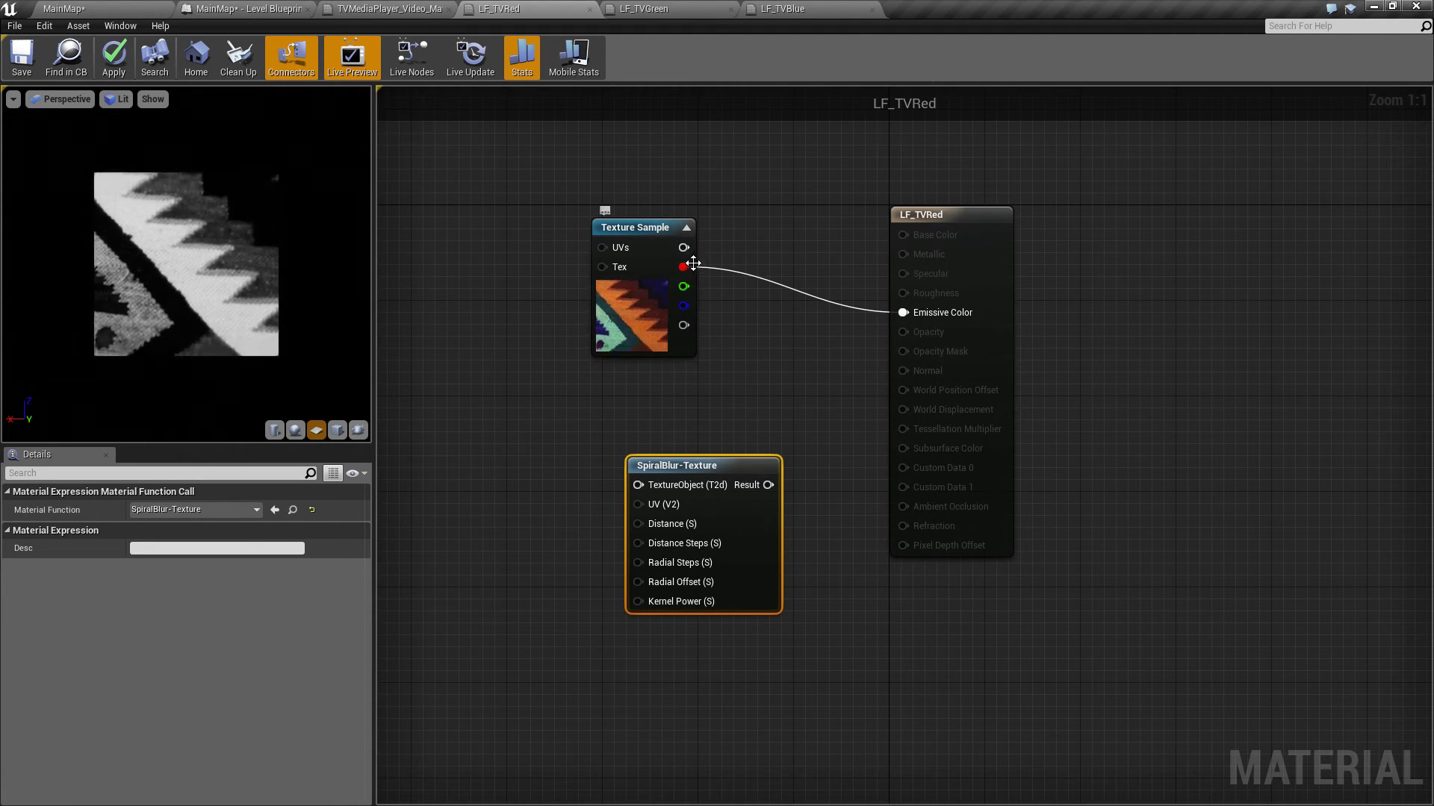
Add a Texture Object node set to TVMediaPlayer_Video
right_click(476, 468)
type("textu")
left_click(500, 522)
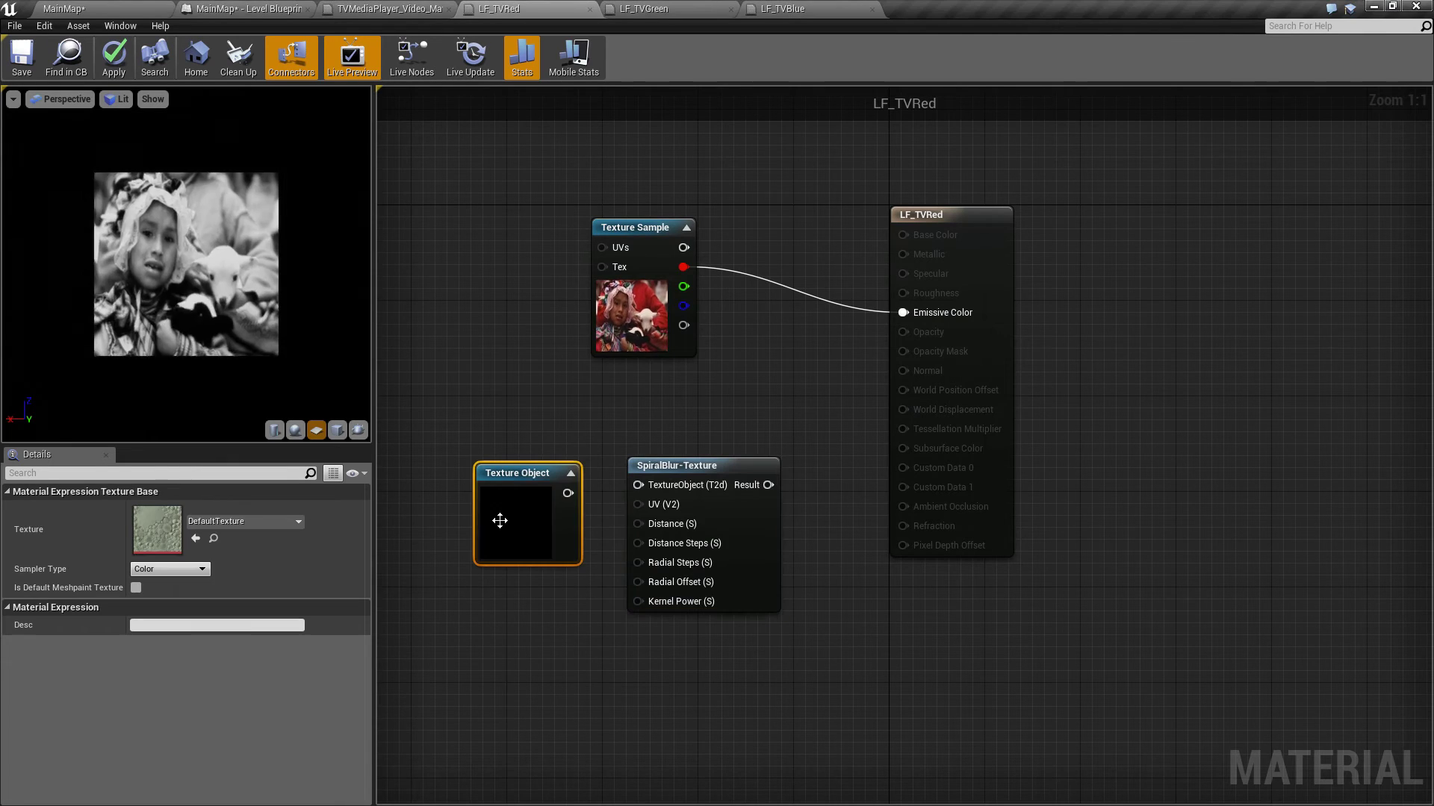
left_click(247, 521)
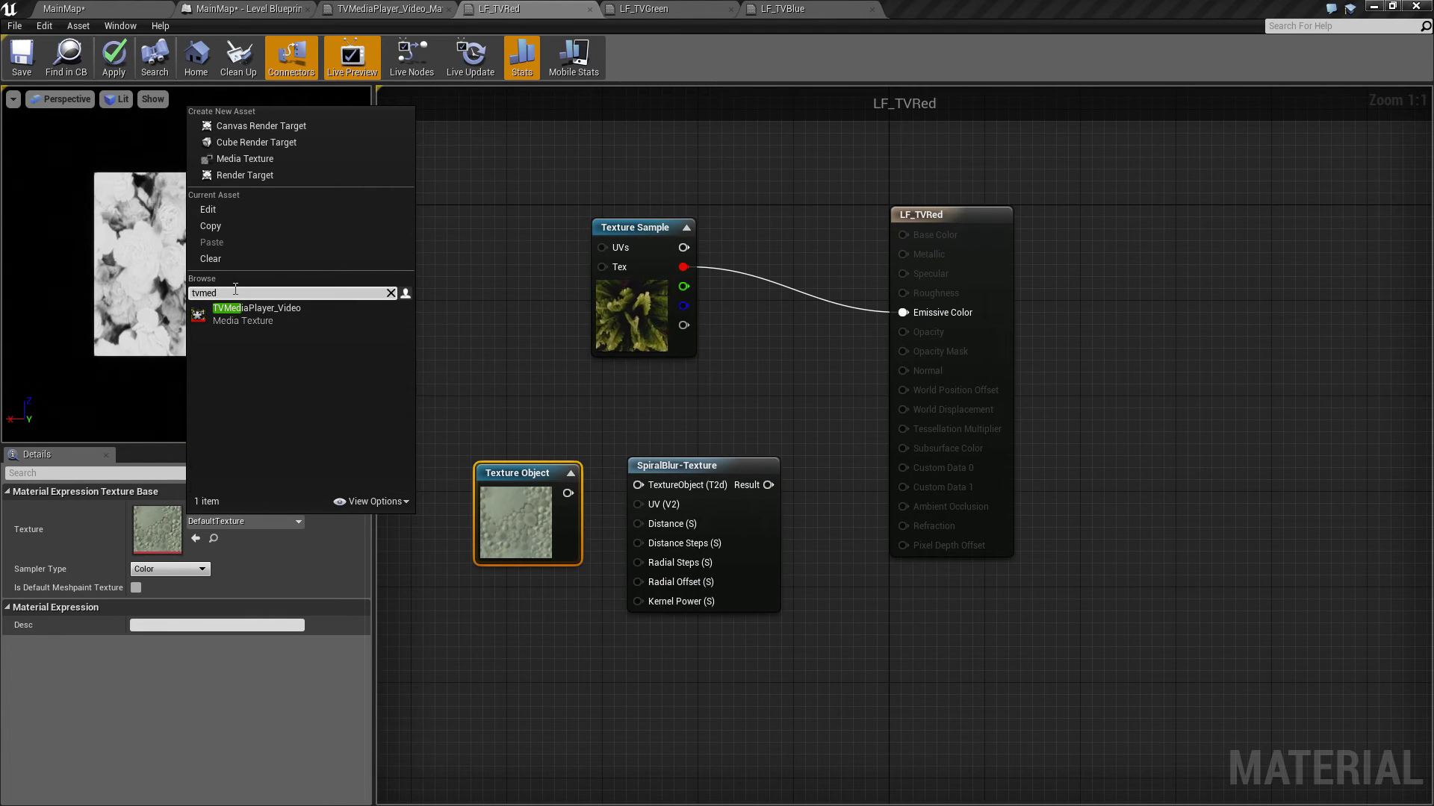
left_click(267, 321)
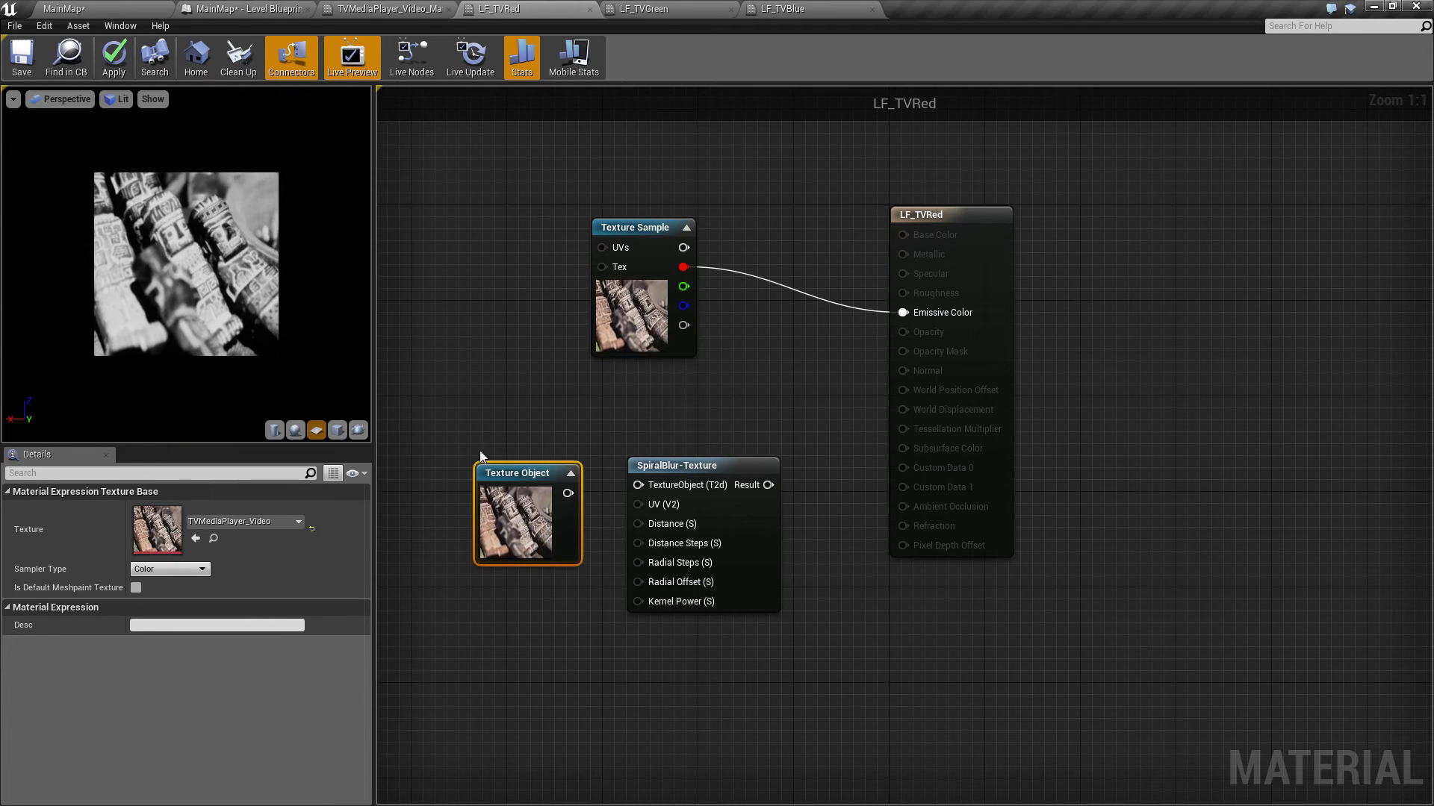
Wire the video texture through SpiralBlur-Texture into Emissive Color and delete the old Texture Sample
left_click_drag(574, 491, 639, 485)
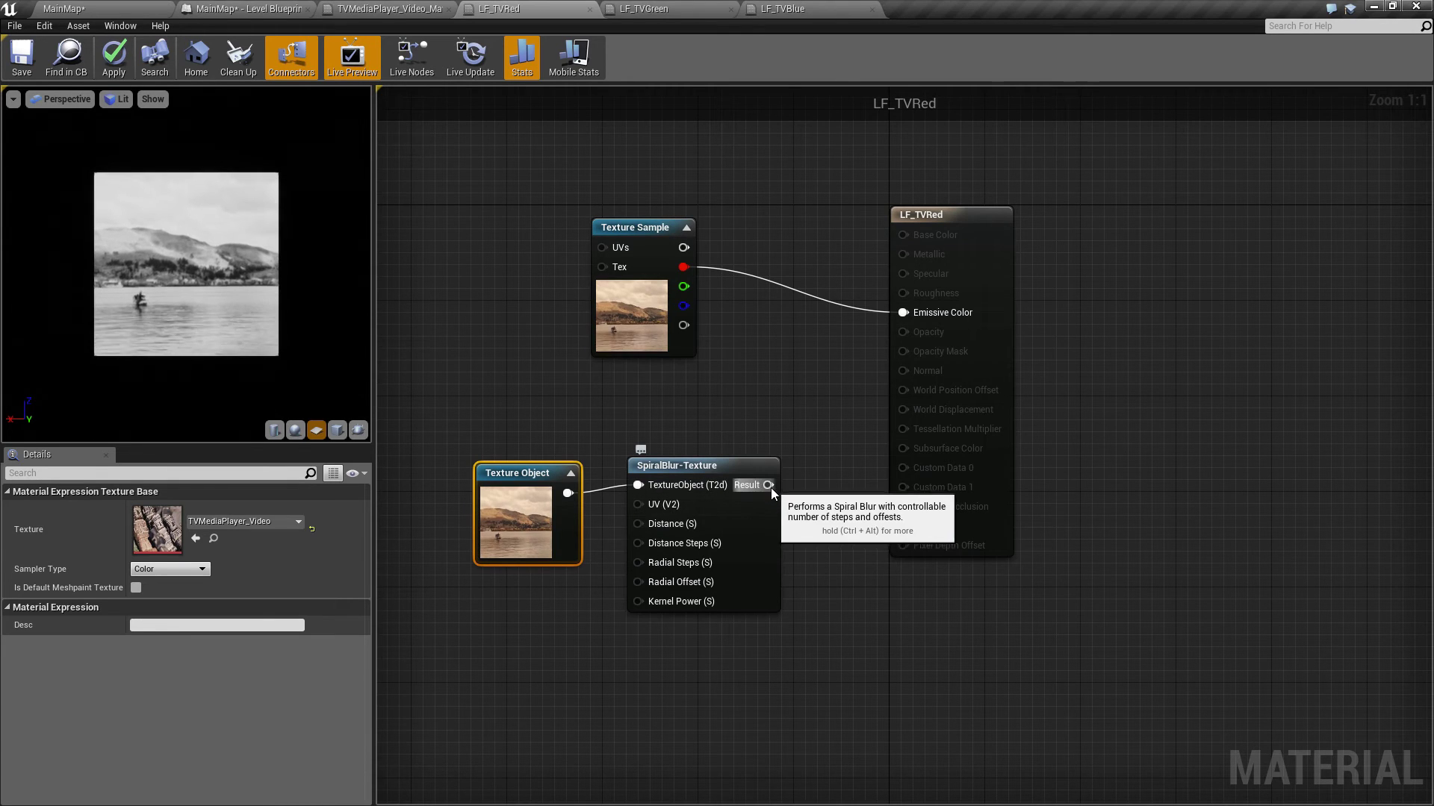
left_click_drag(768, 486, 905, 314)
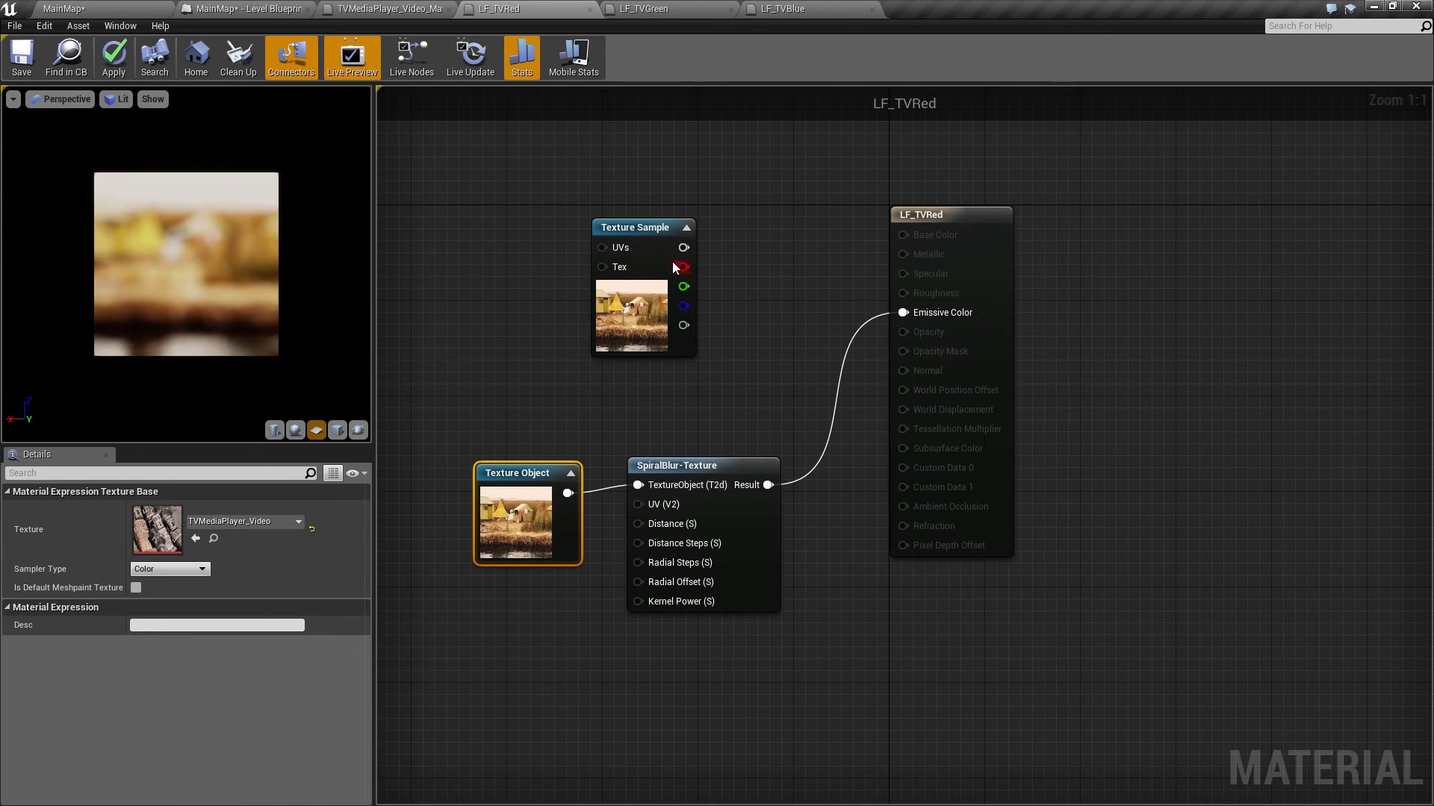
left_click(654, 224)
key("Delete")
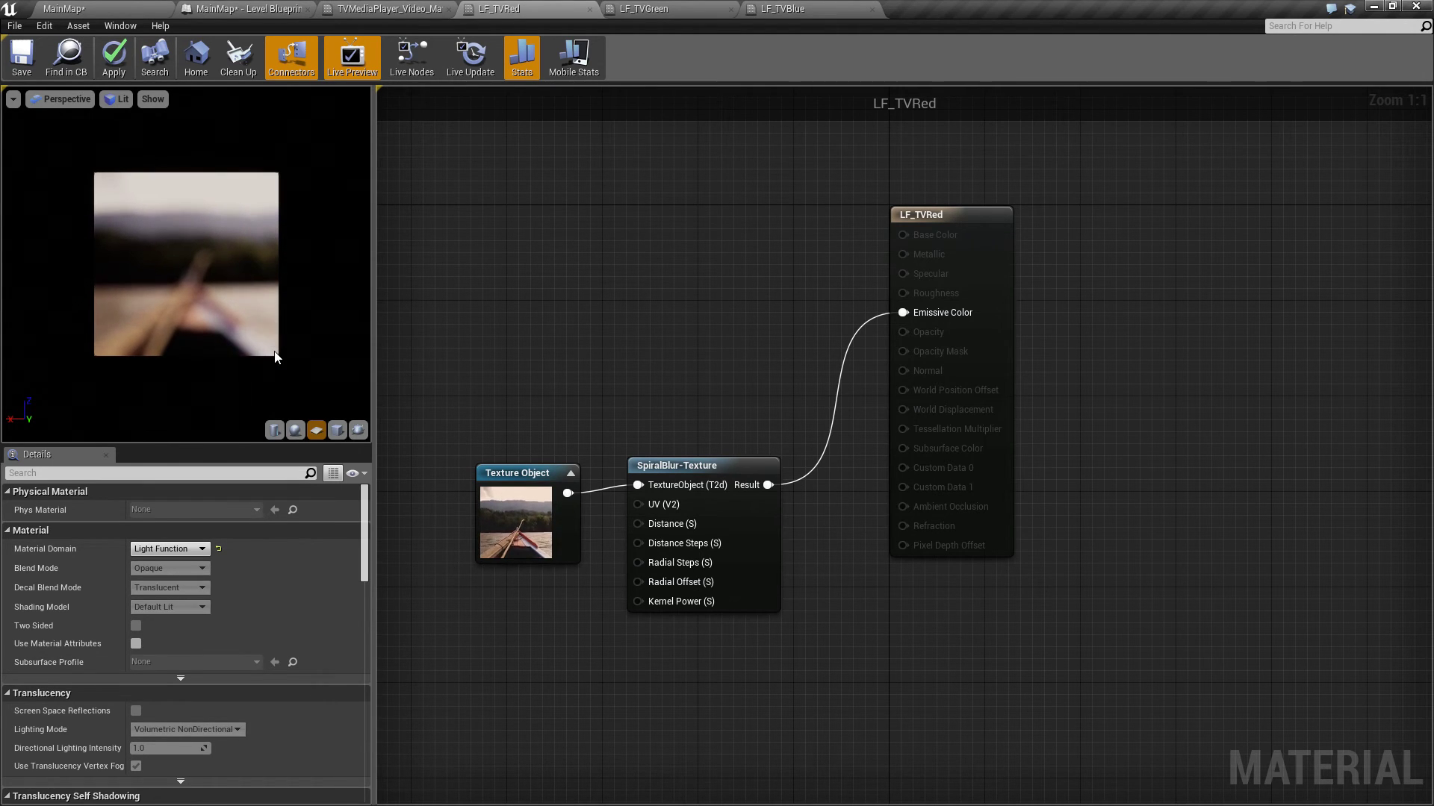
left_click_drag(525, 474, 494, 416)
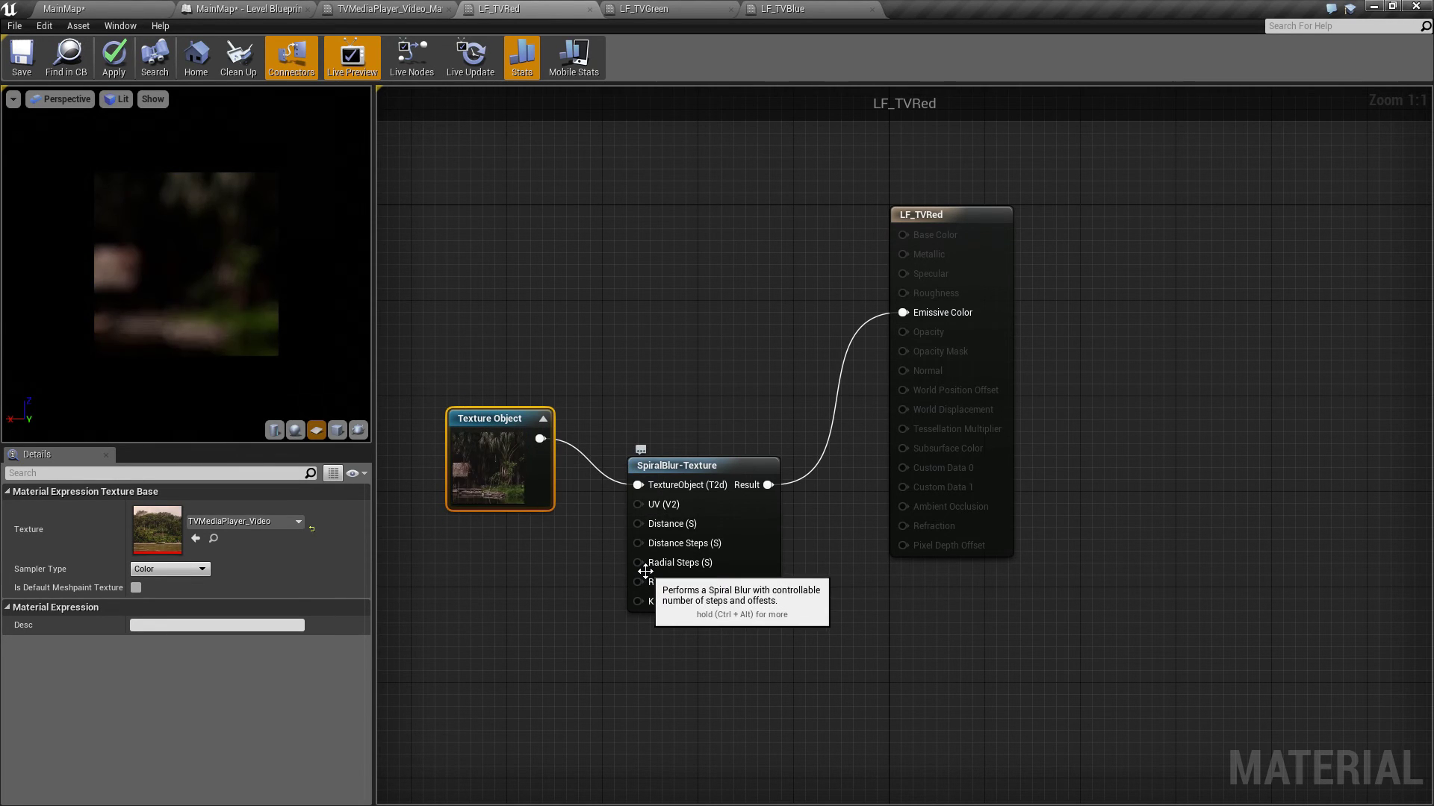
left_click_drag(638, 523, 504, 605)
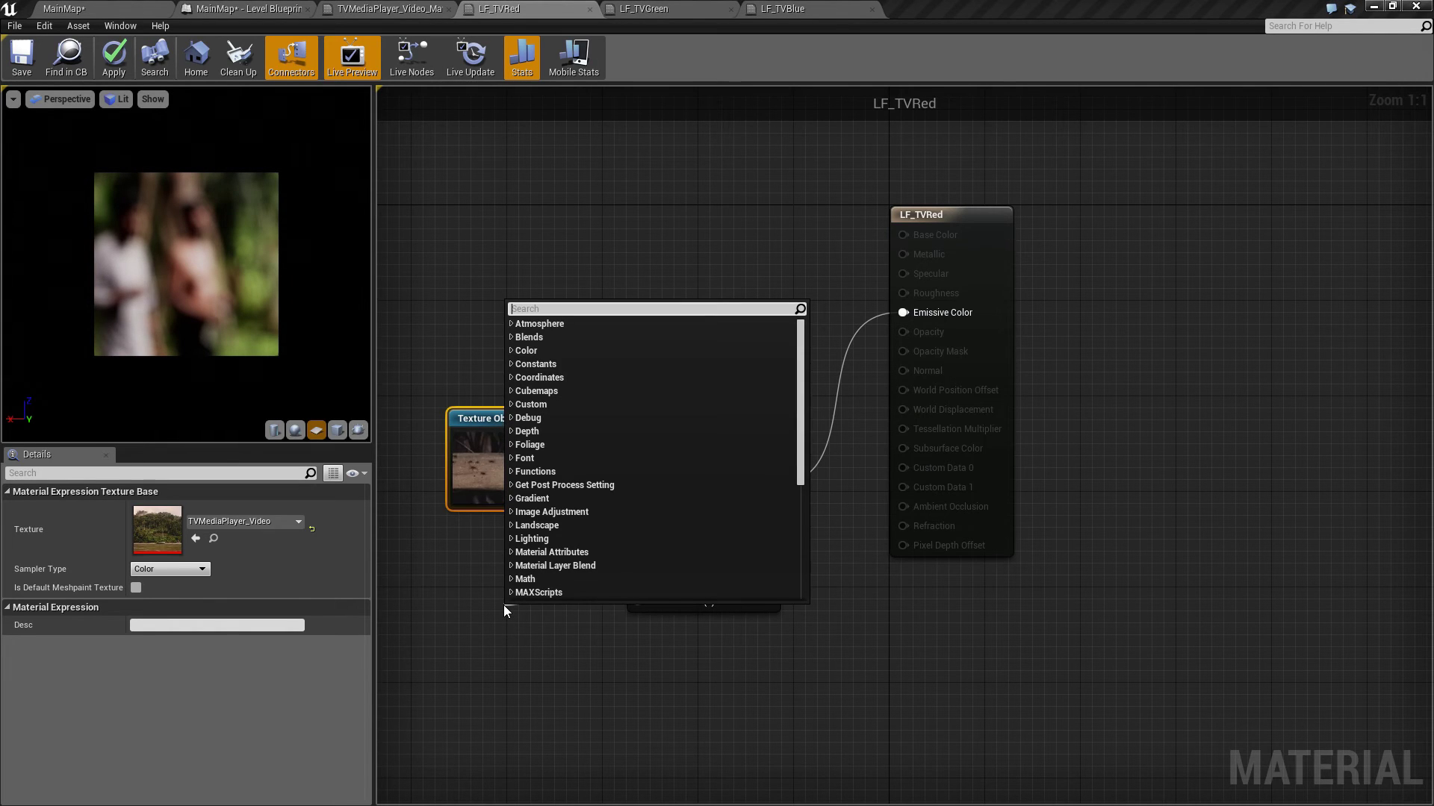
Wire a 0.5 Constant into SpiralBlur-Texture's Distance input in LF_TVRed
type("constant")
key("Return")
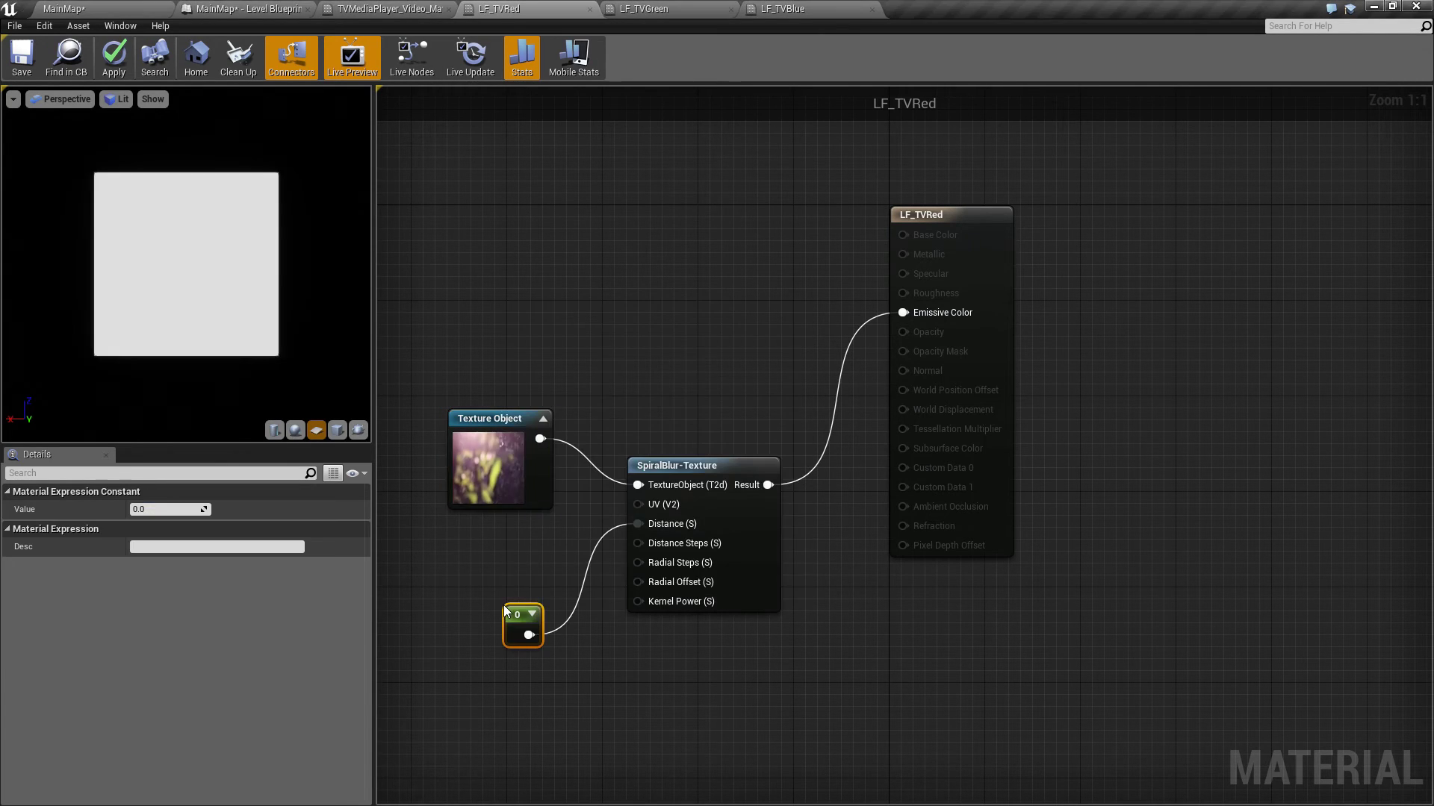
left_click_drag(503, 610, 471, 605)
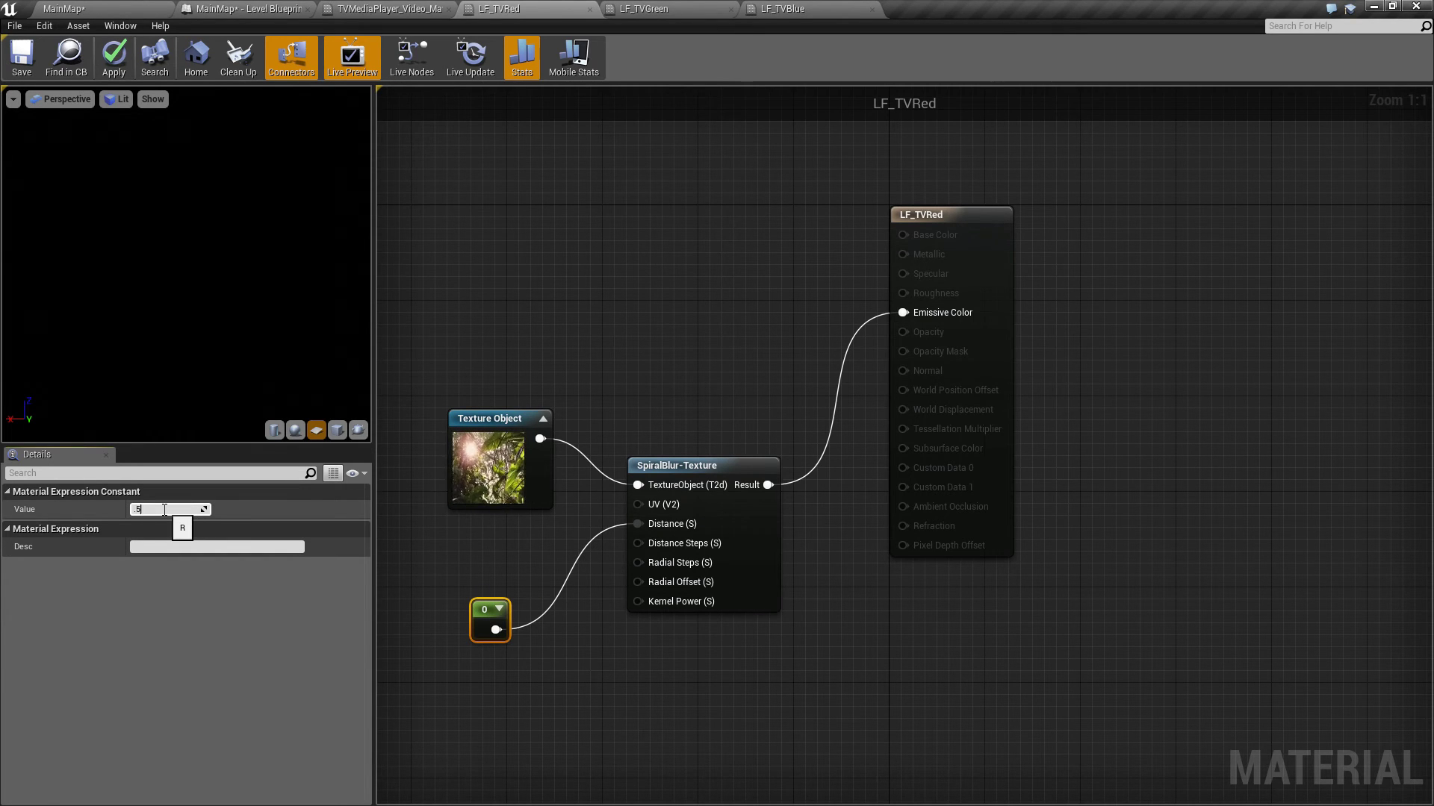
key("Return")
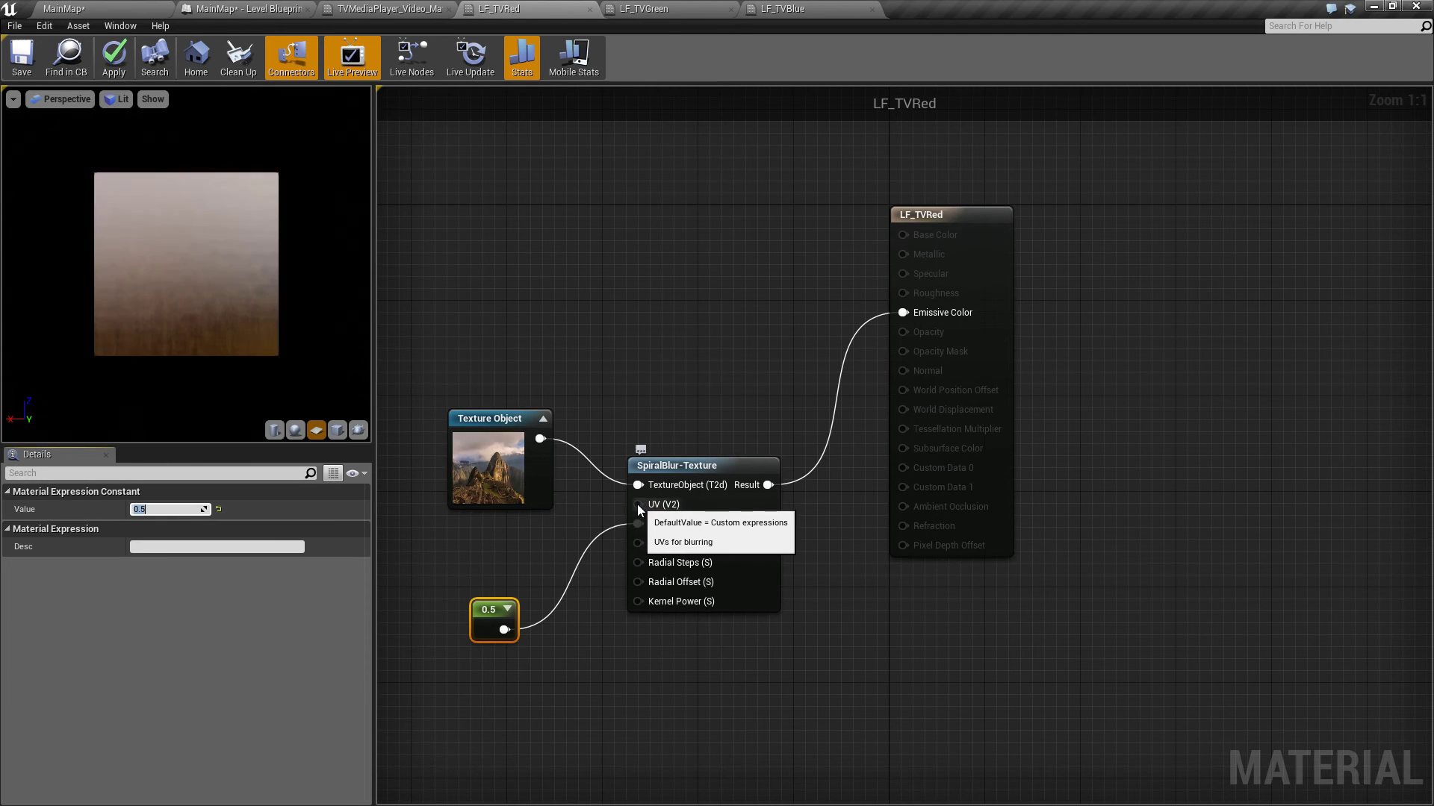
left_click_drag(638, 504, 506, 556)
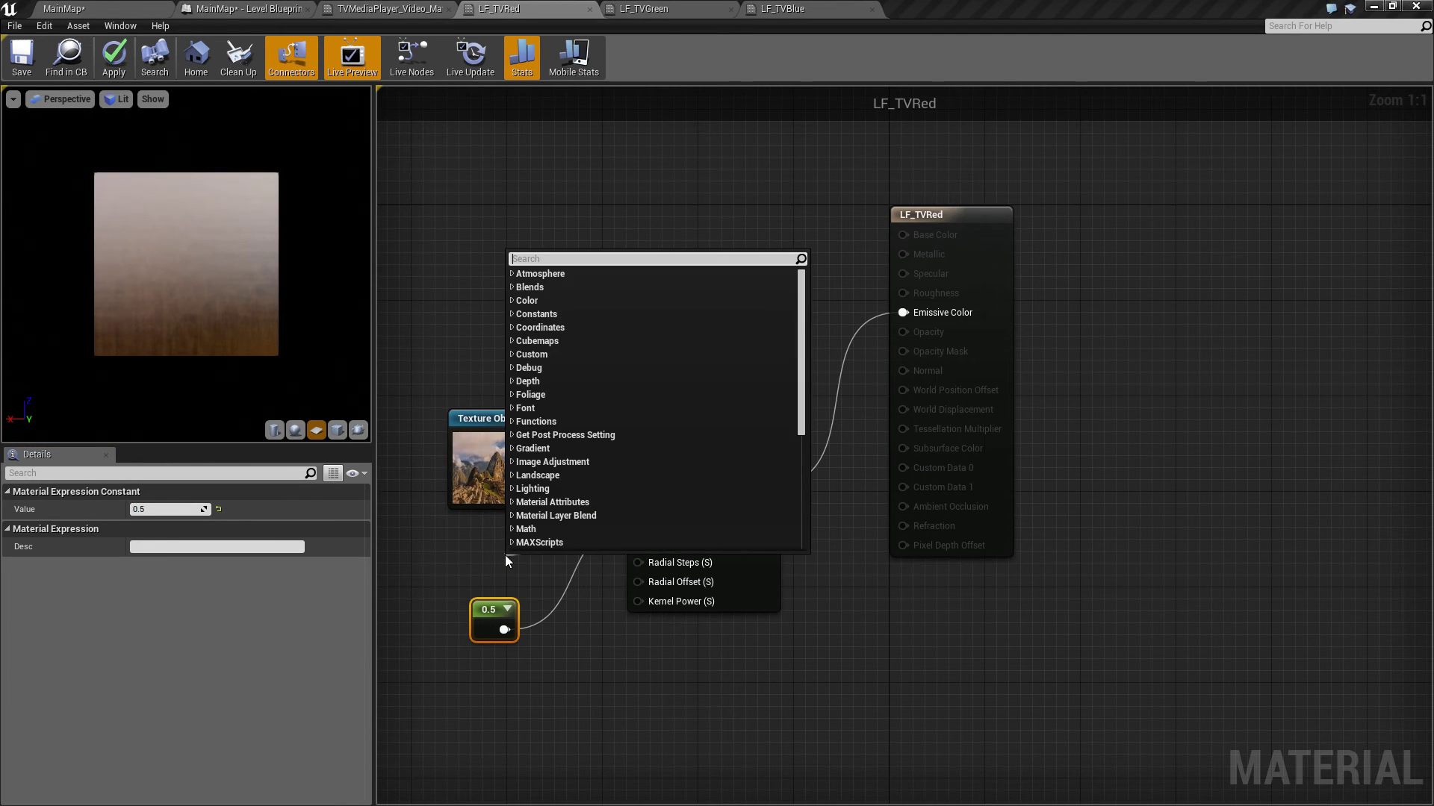
Feed a 0.5, 0.5 Constant2Vector into the UV input and shift the blur nodes up-left
type("const")
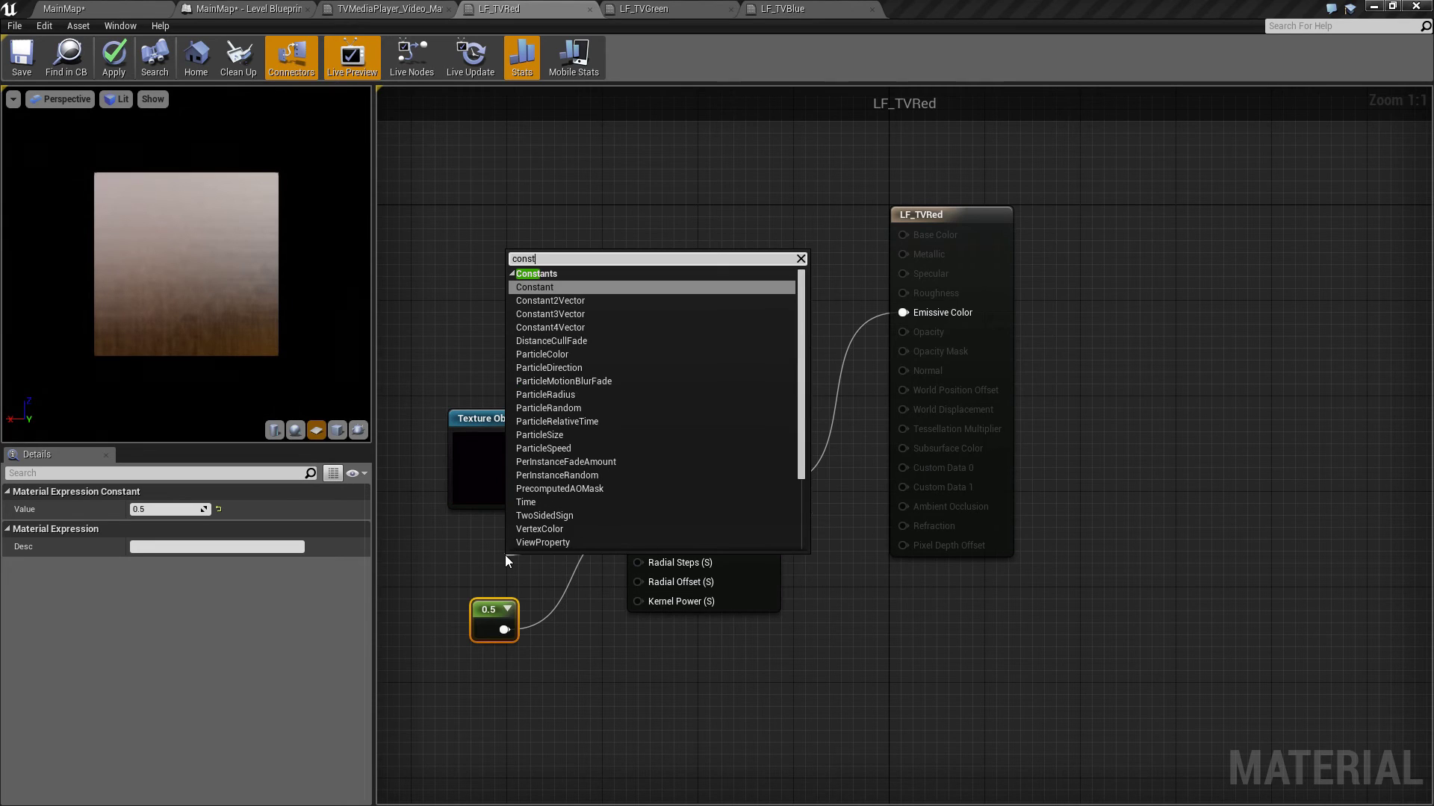
key("Down")
key("Return")
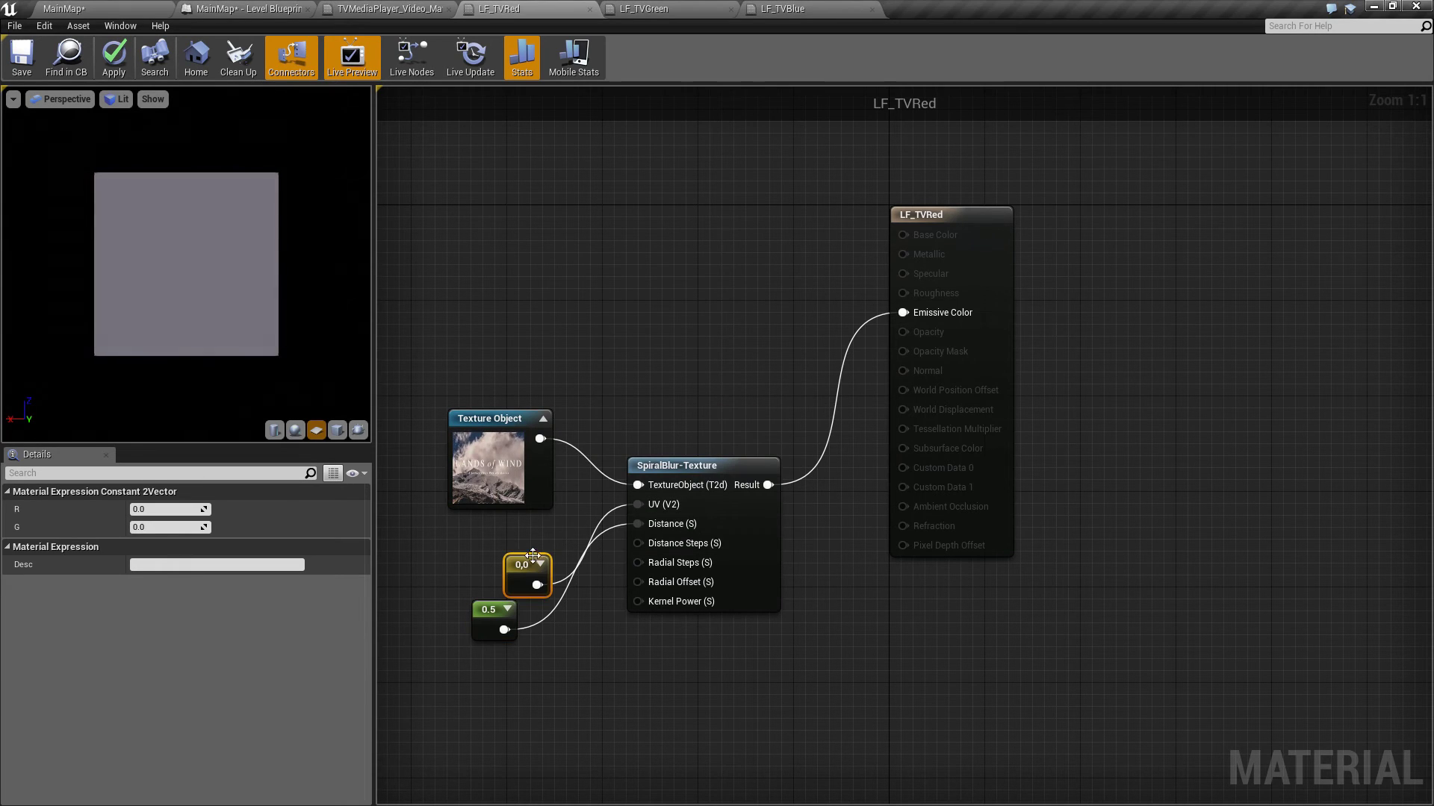
left_click(163, 510)
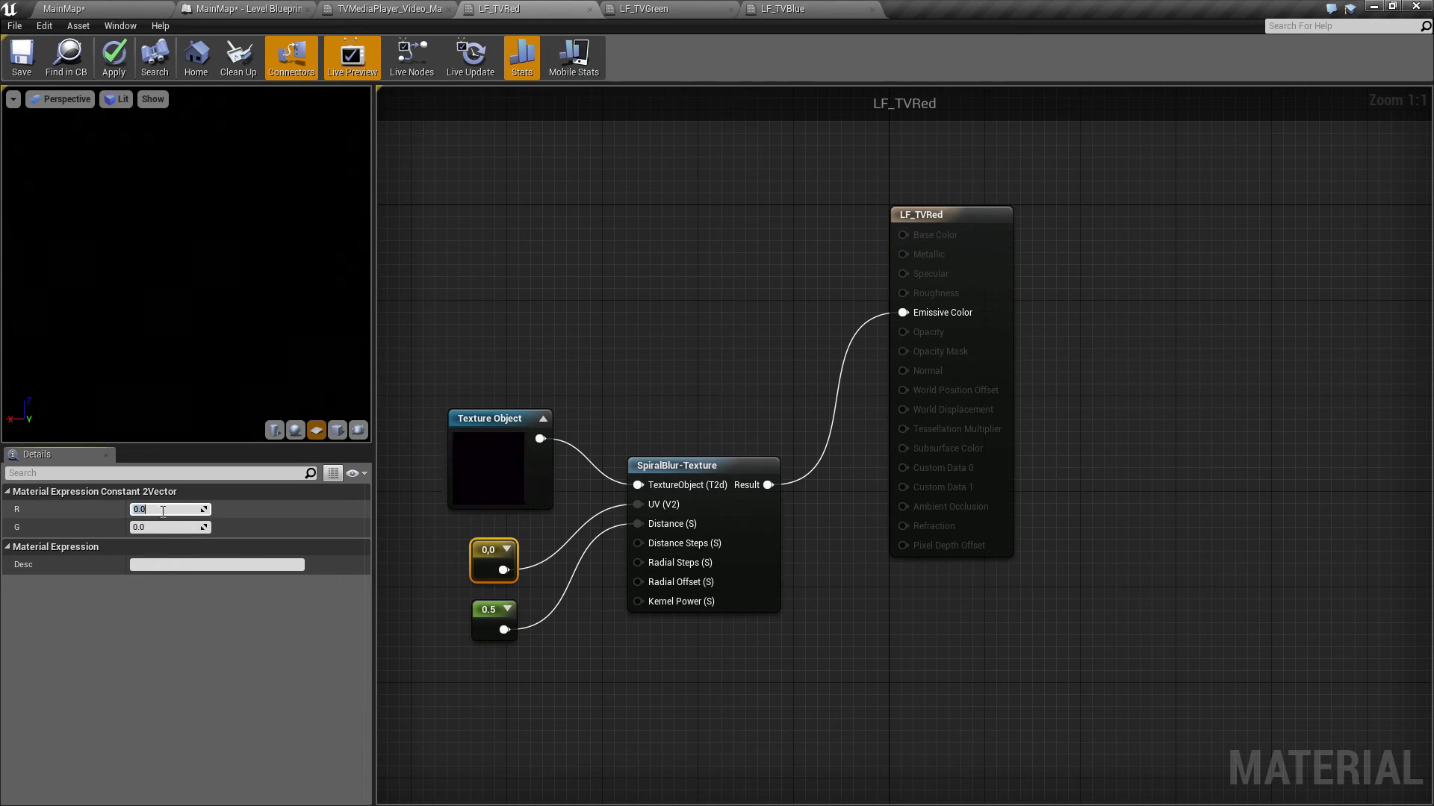
type("0.5")
key("Tab")
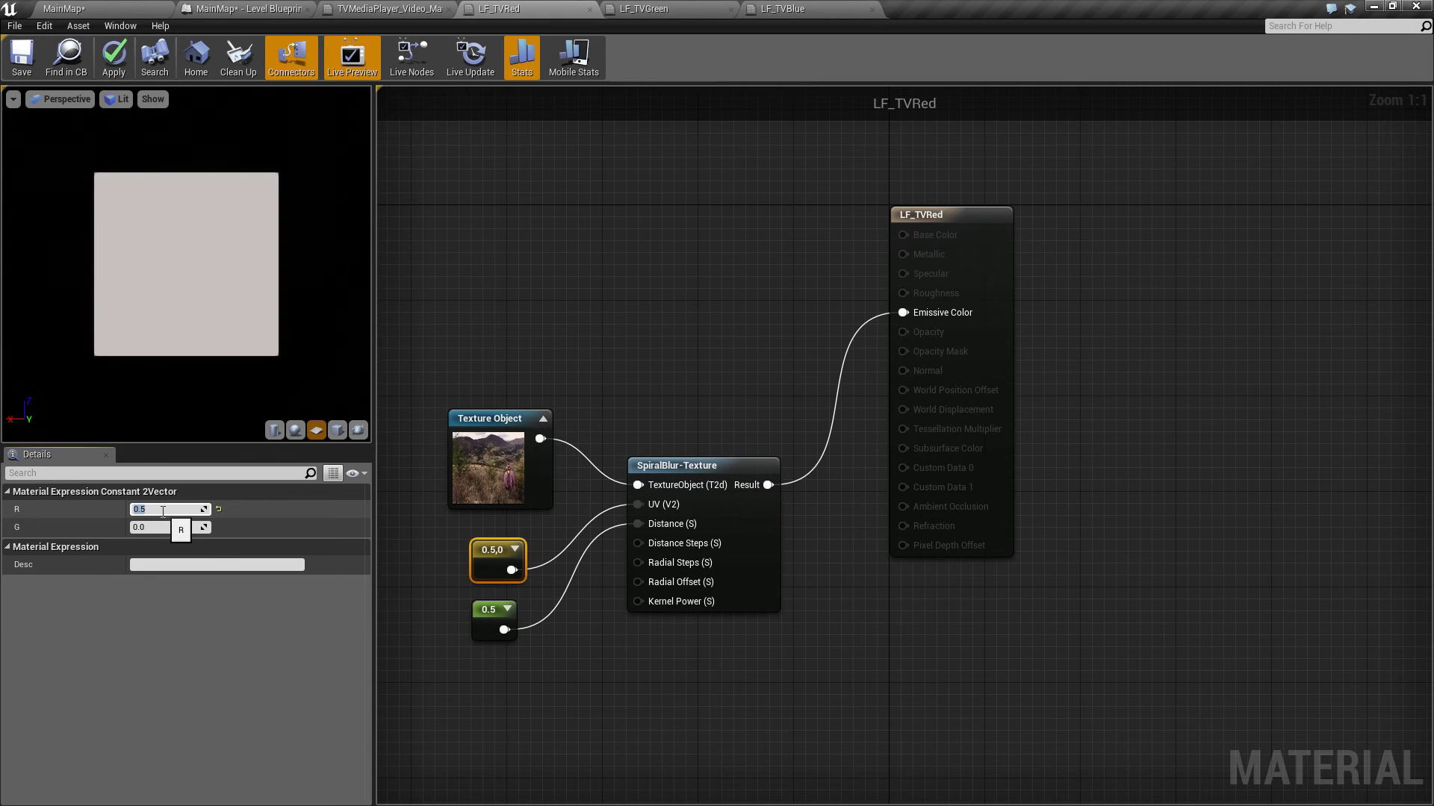
type("0.5")
key("Return")
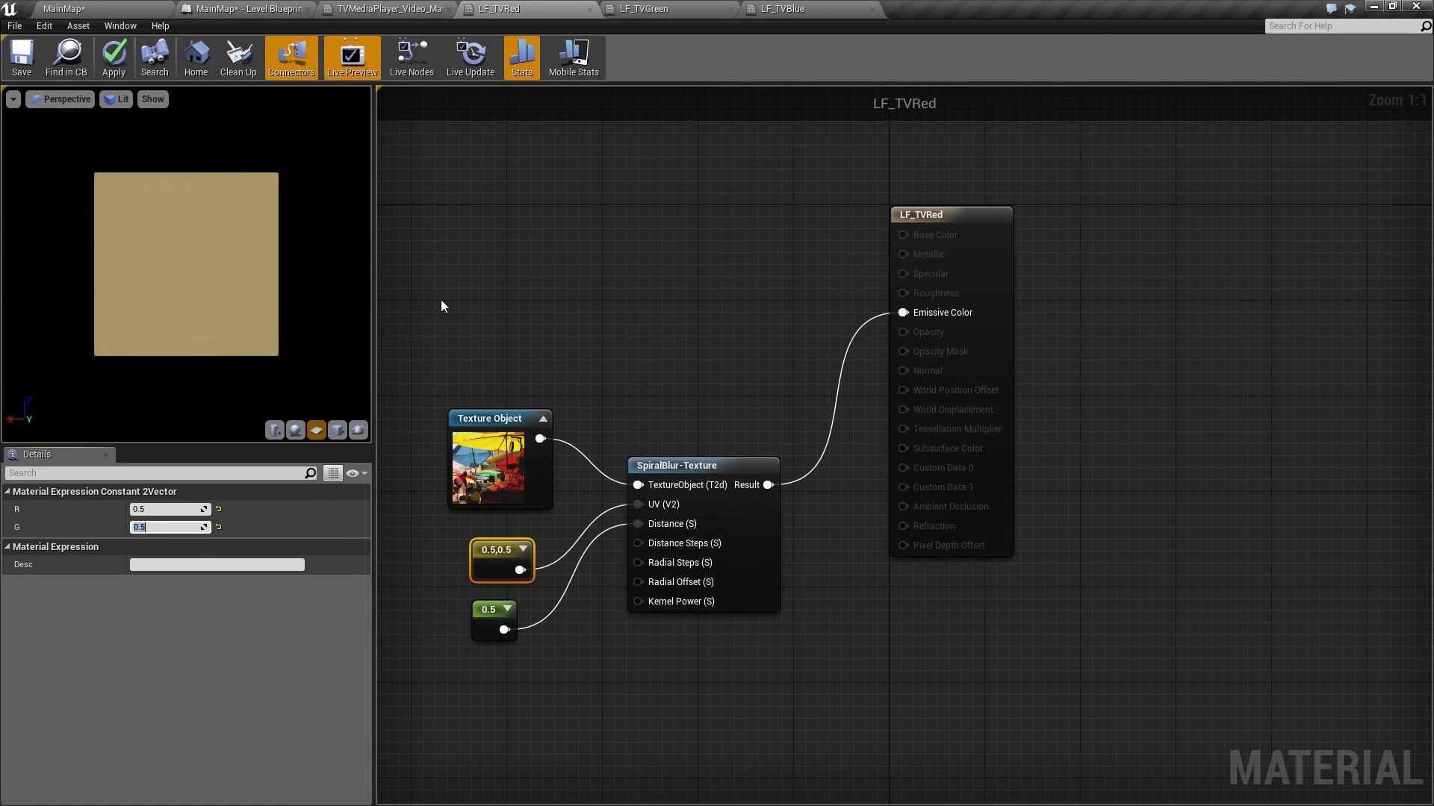
left_click_drag(439, 301, 688, 696)
left_click_drag(701, 462, 664, 294)
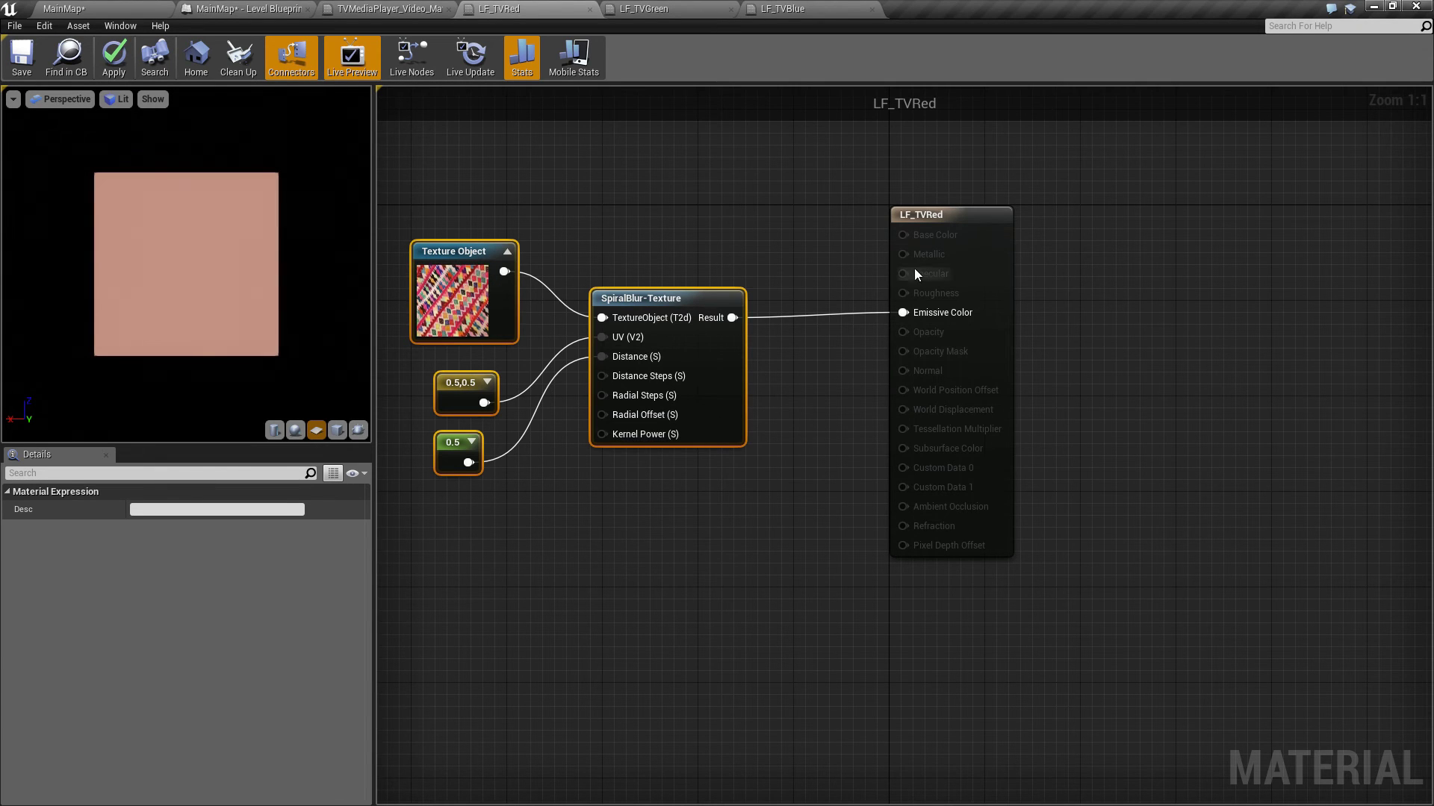
Add a ComponentMask from the blur Result that keeps only the R channel
left_click_drag(975, 224, 1031, 226)
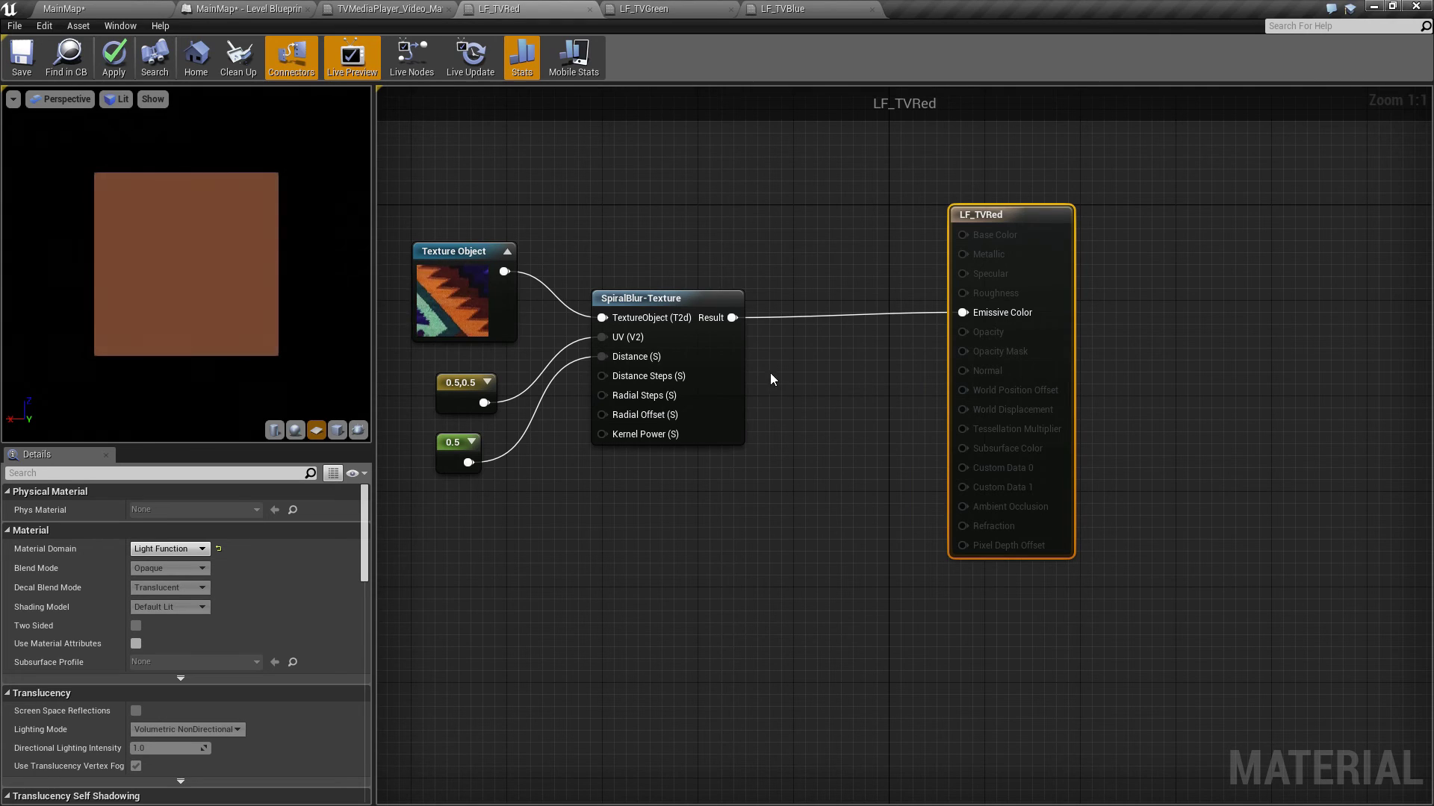
left_click_drag(732, 318, 805, 365)
type("mask")
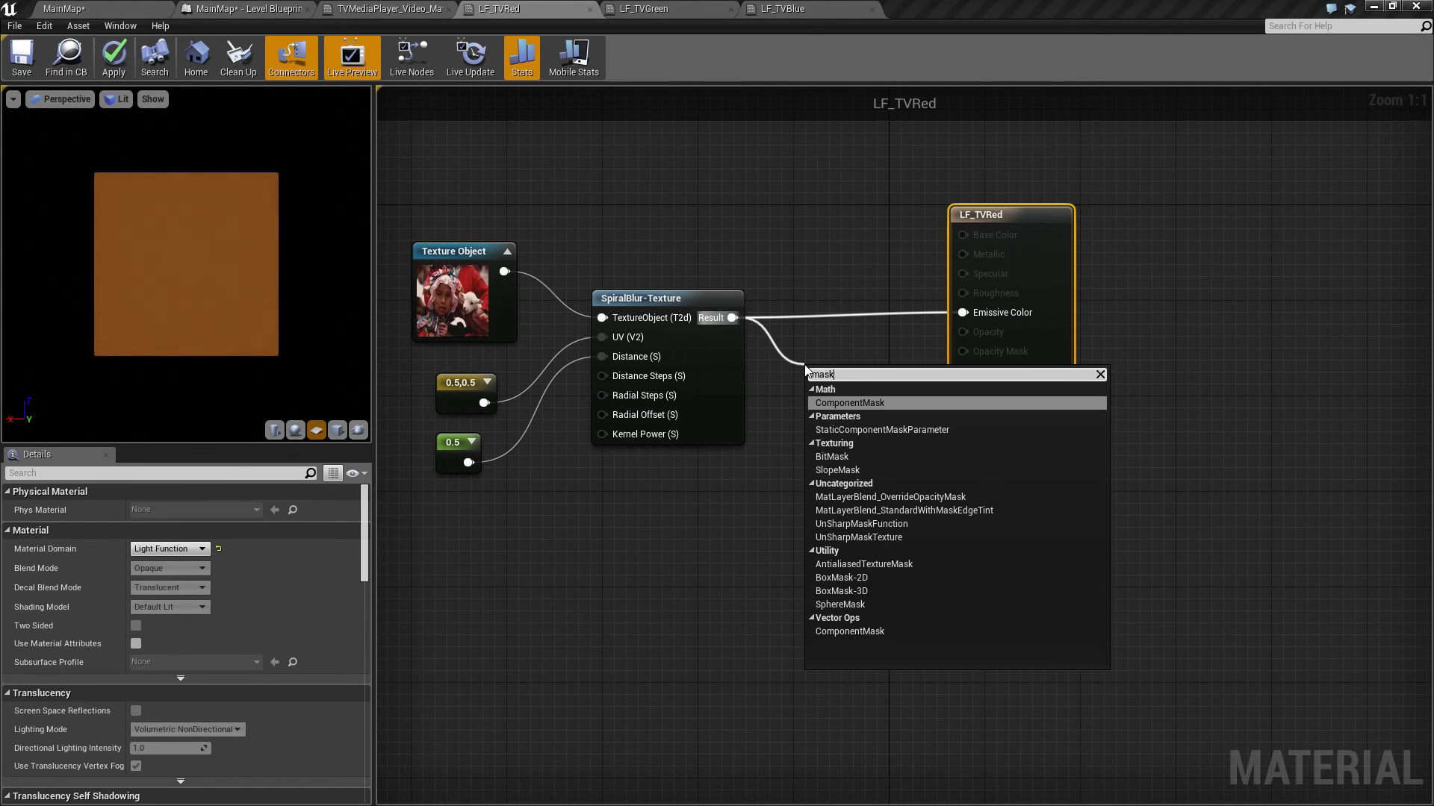
key("Return")
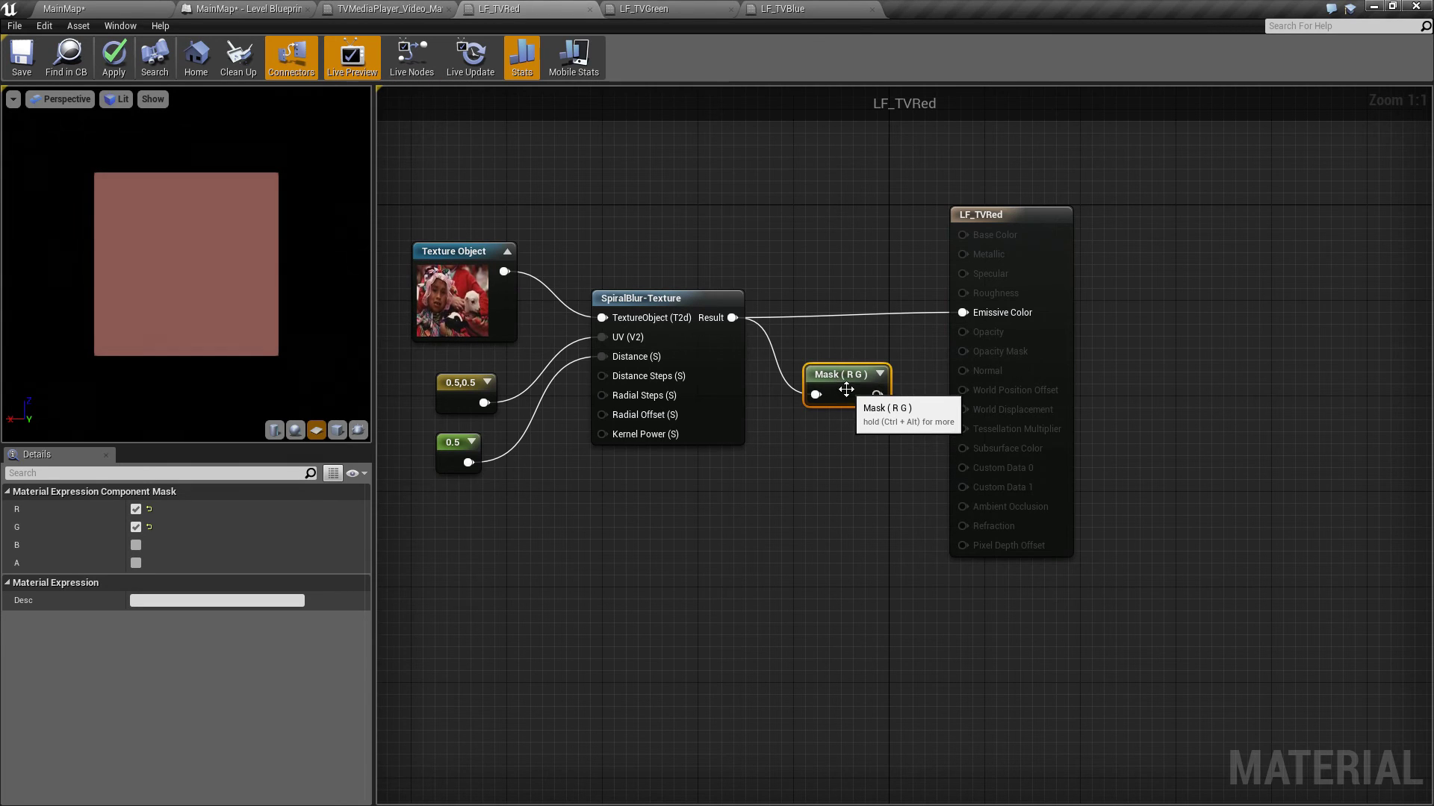
left_click(135, 527)
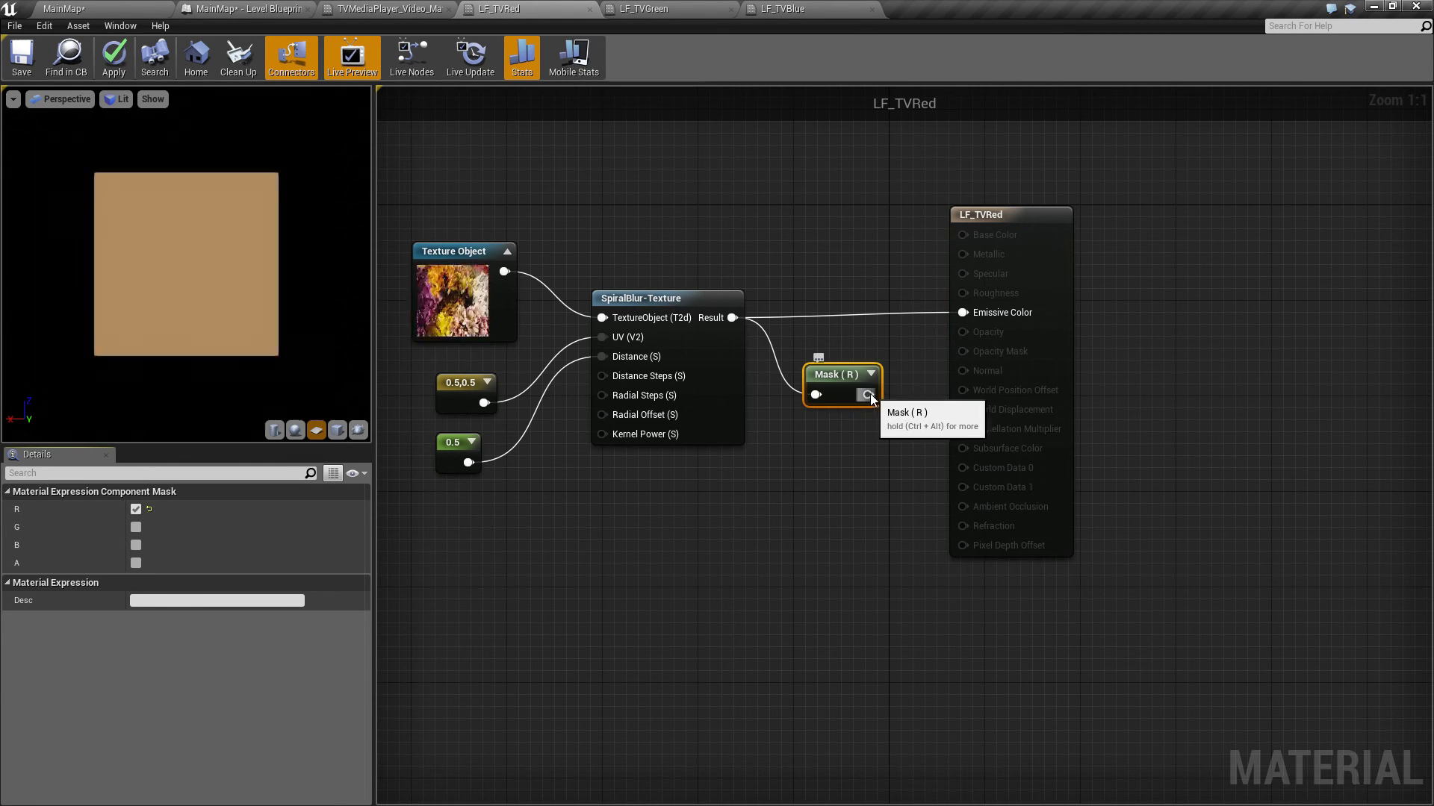
Connect Mask (R) to LF_TVRed's Emissive Color and select the blur and mask nodes
left_click_drag(868, 394, 962, 312)
left_click_drag(853, 373, 844, 316)
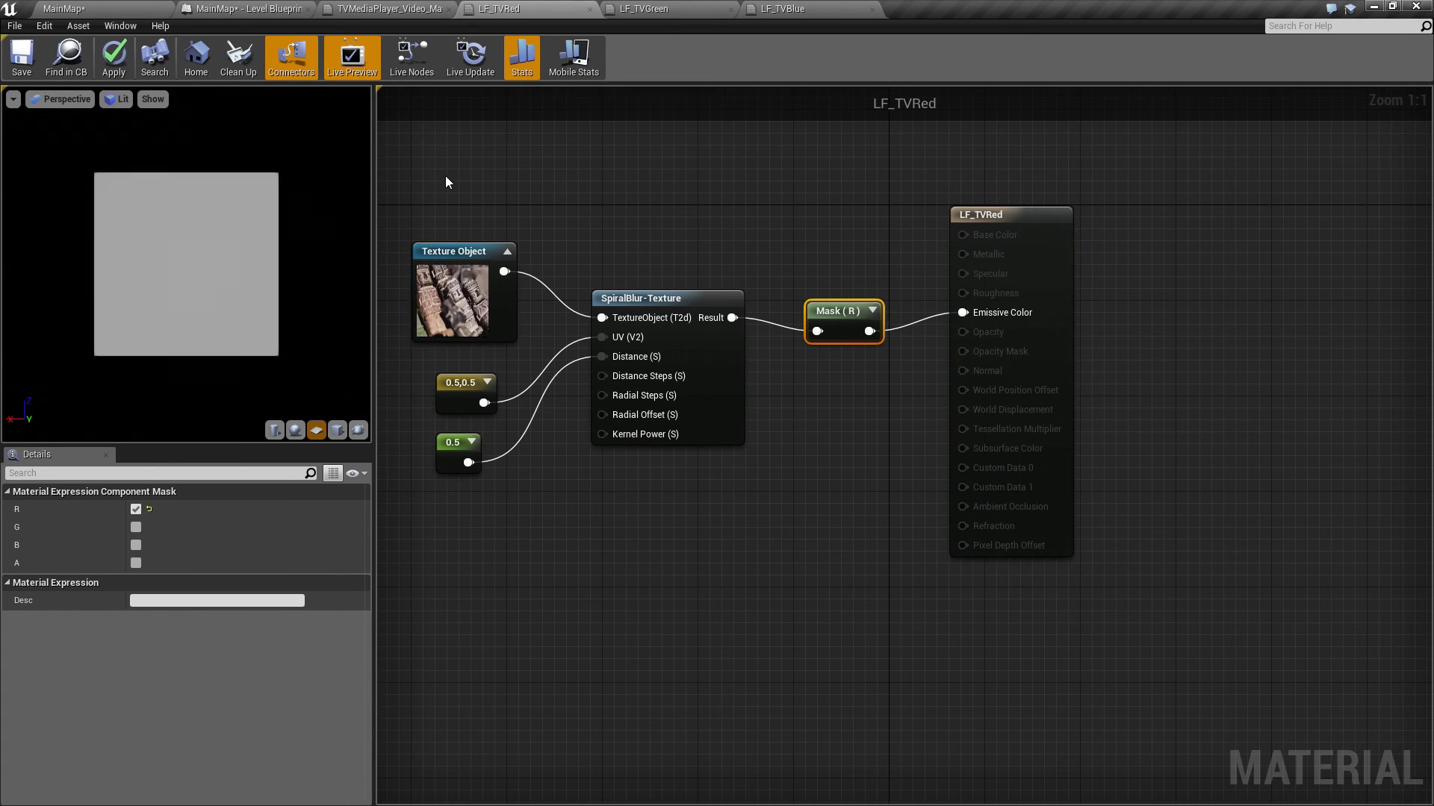
left_click_drag(445, 175, 832, 514)
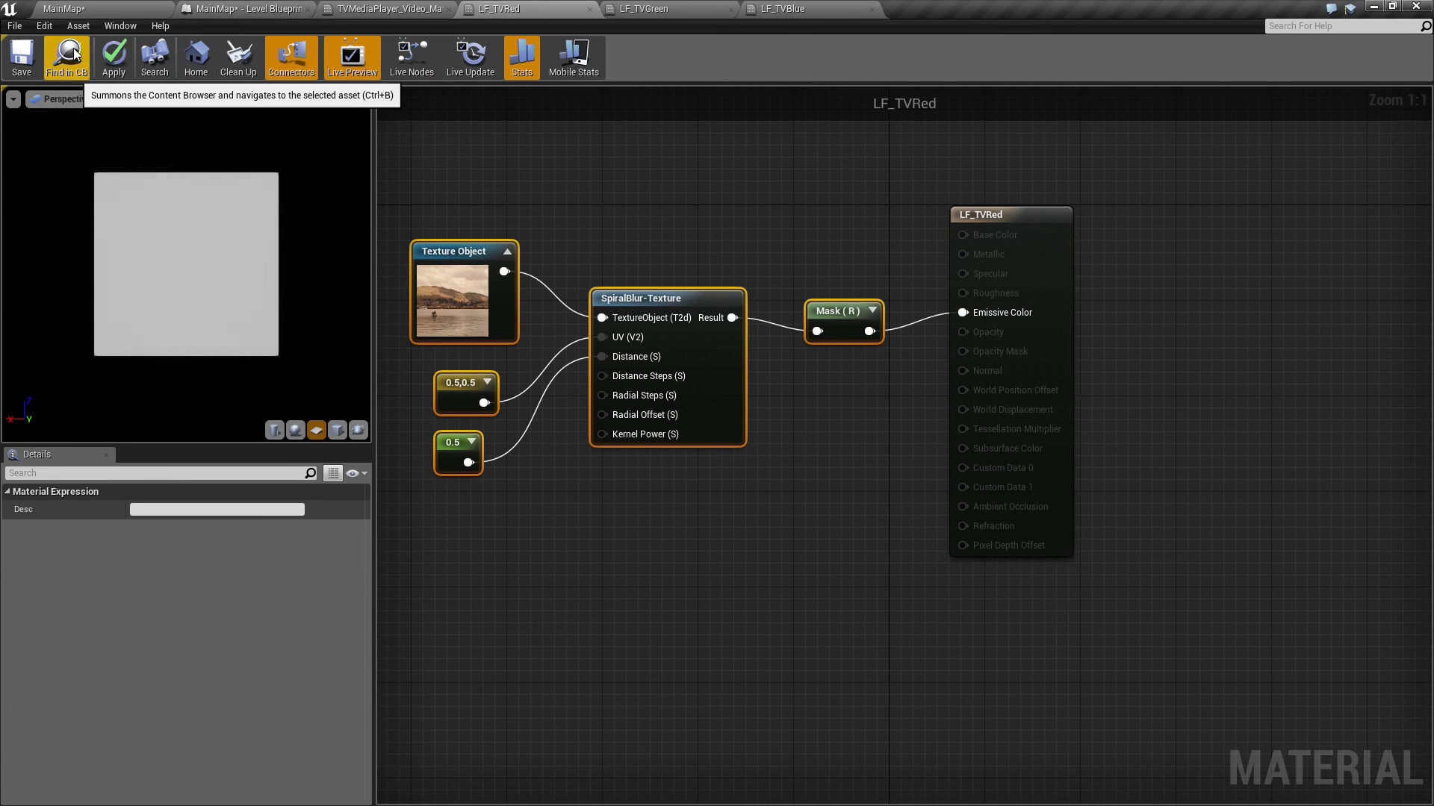
In LF_TVGreen, replace the Texture Sample with the pasted blur and mask nodes
left_click(654, 9)
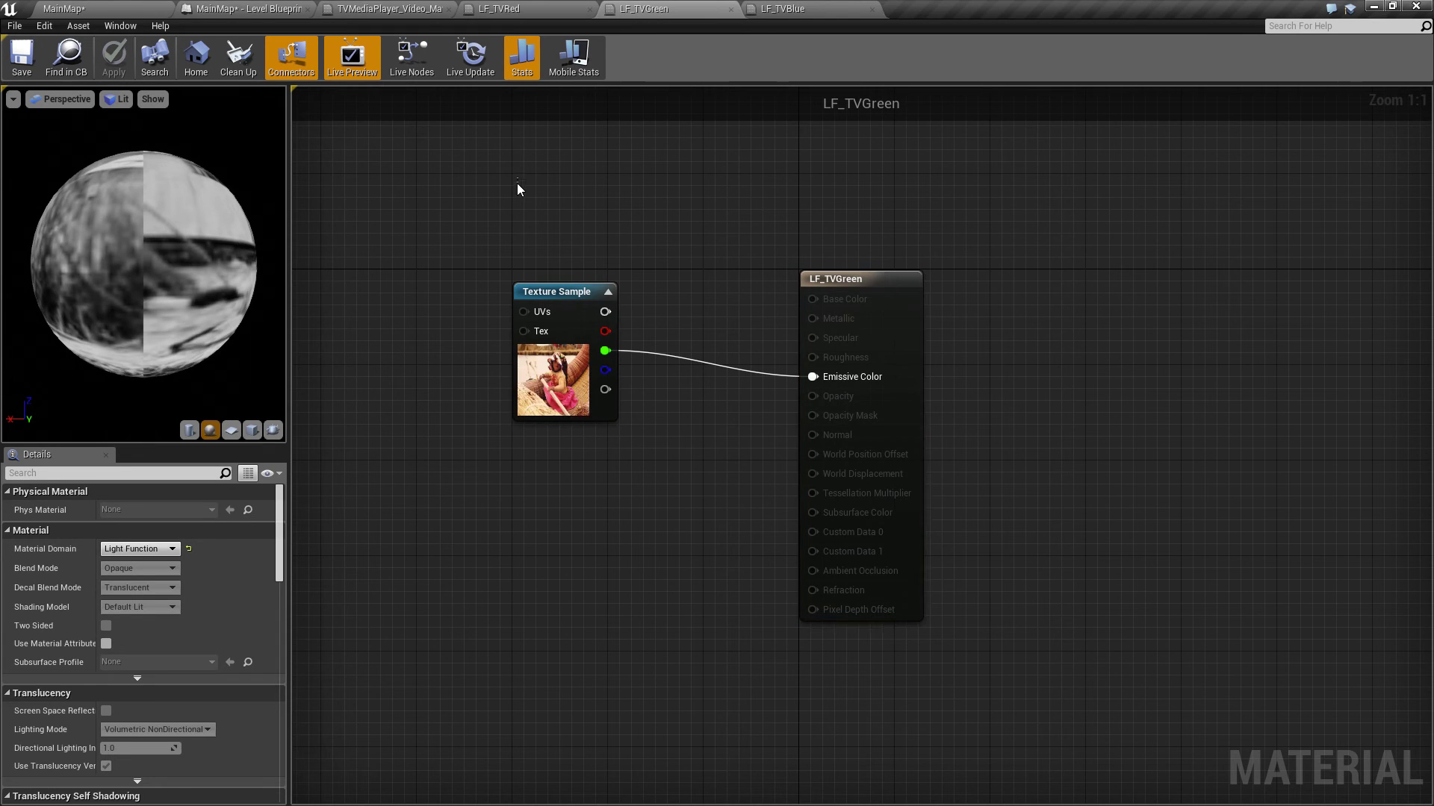
left_click(581, 404)
key("Delete")
key("ctrl+v")
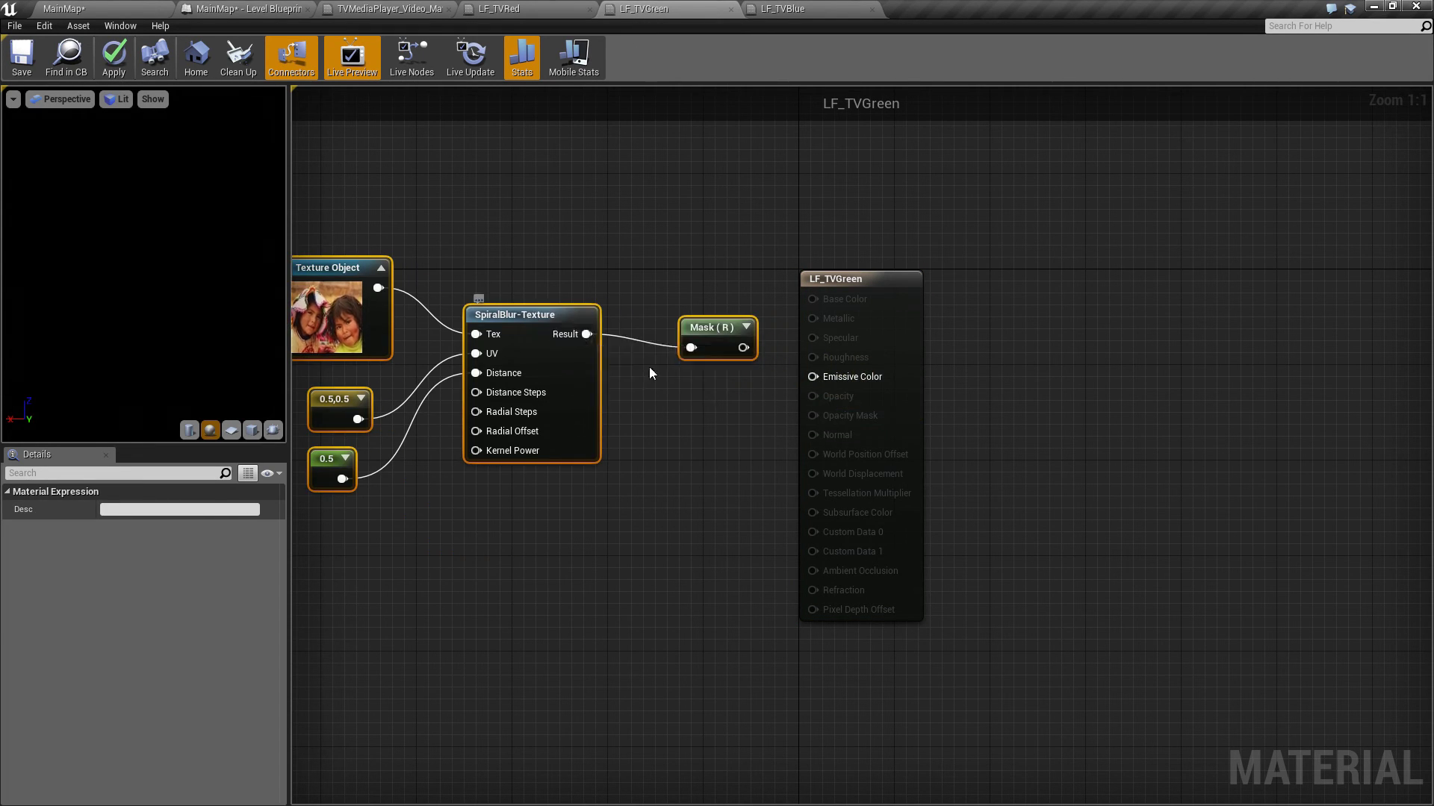
Wire the mask into Emissive Color, switch it to green only, and save LF_TVGreen
left_click_drag(744, 347, 814, 377)
left_click(747, 342)
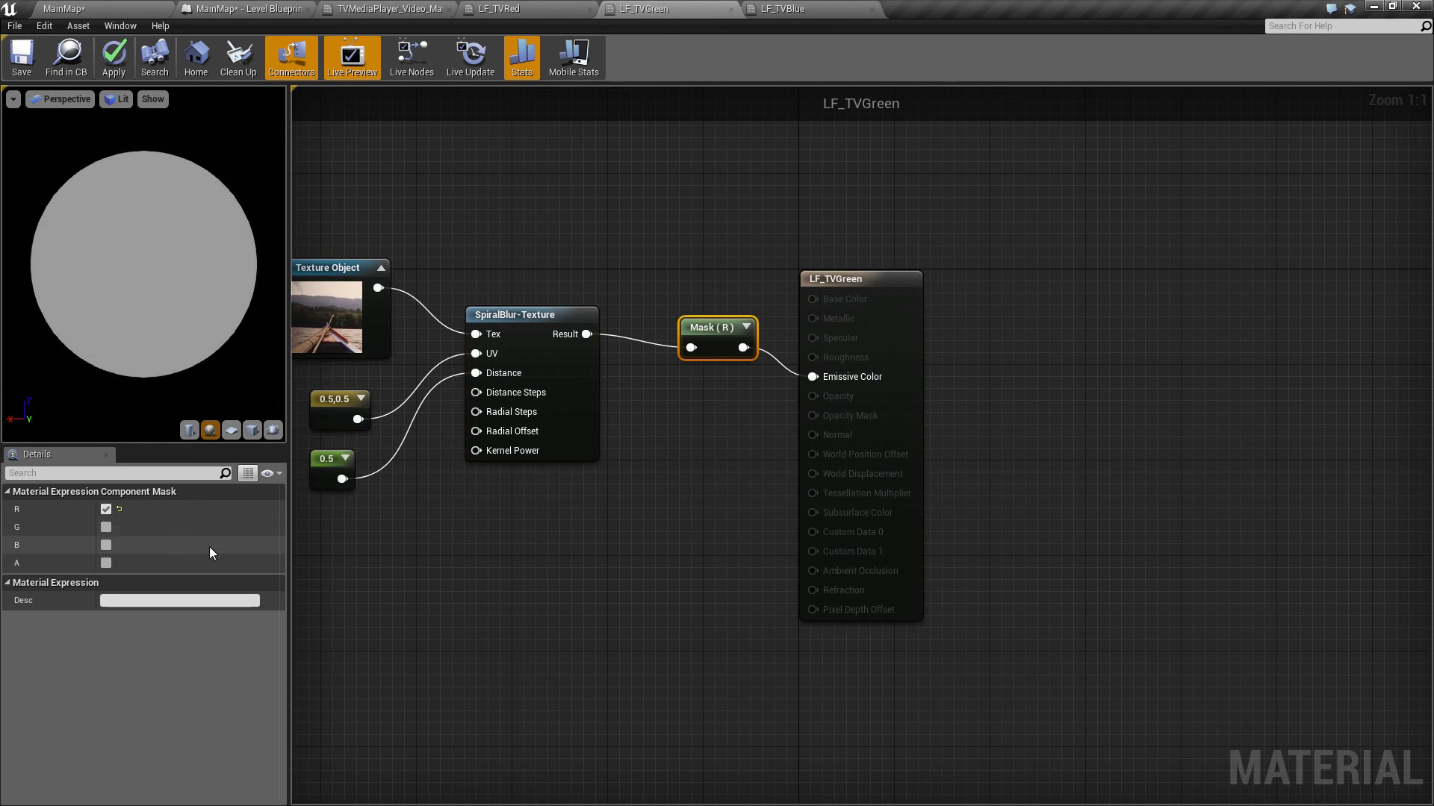
left_click(106, 527)
left_click(106, 509)
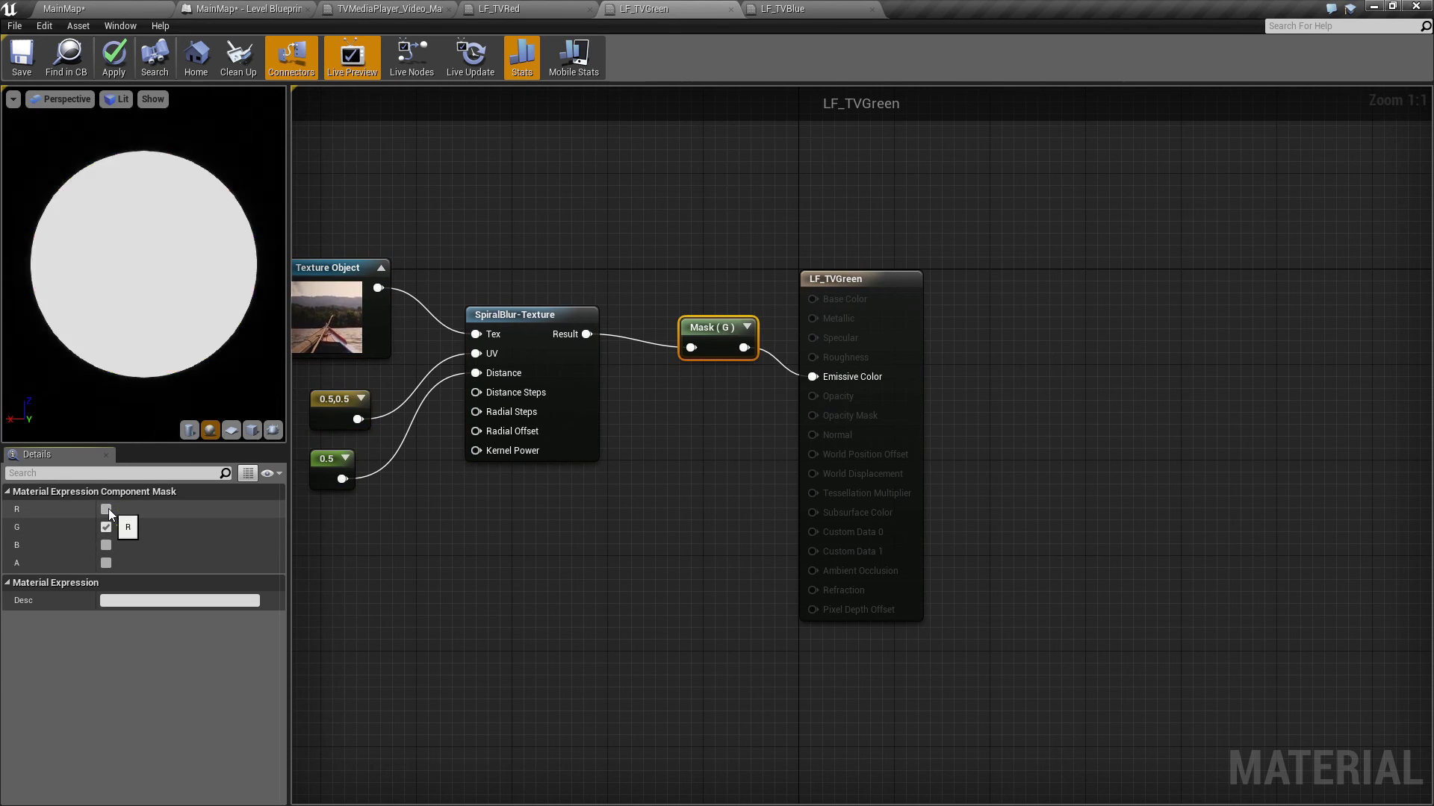
left_click(24, 65)
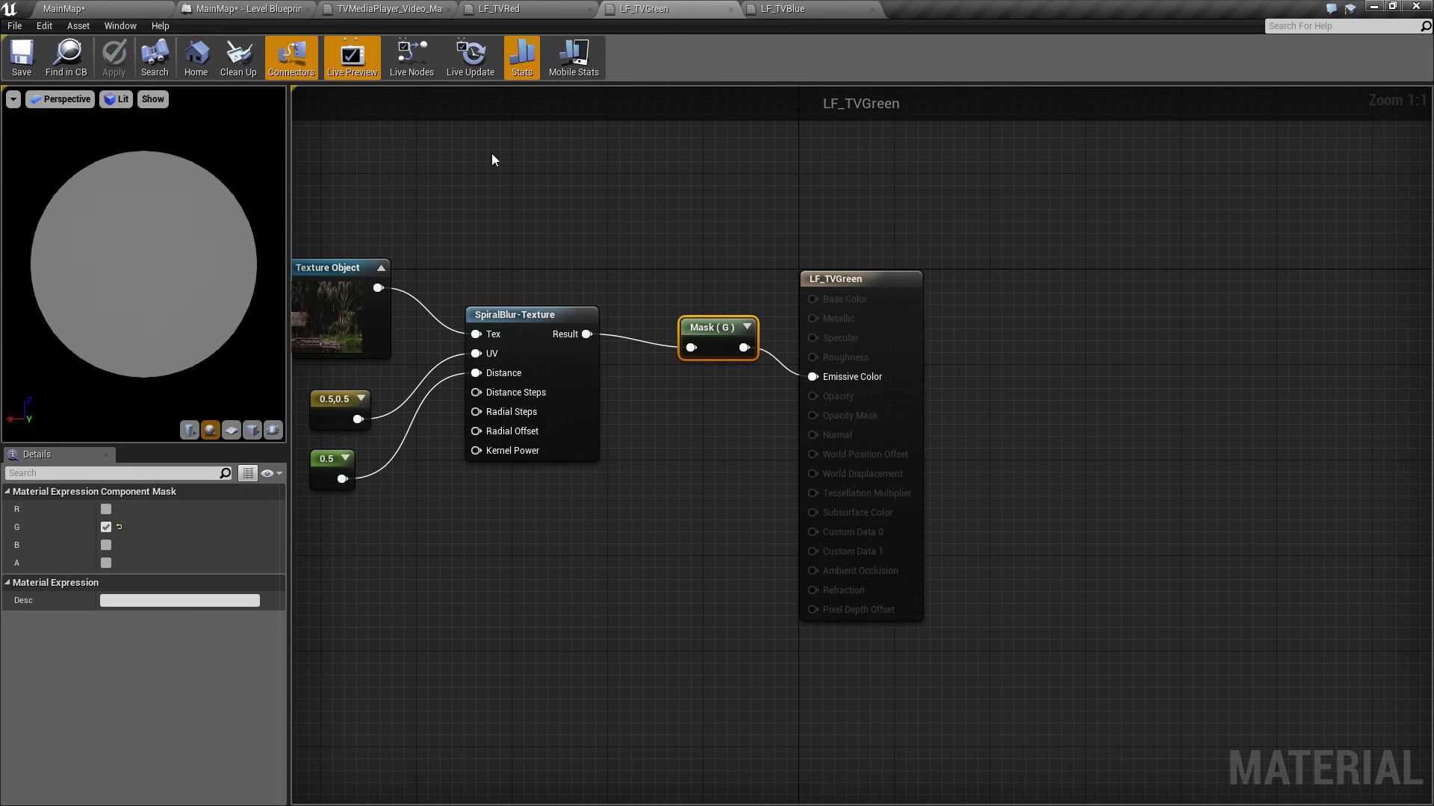
left_click(780, 9)
In LF_TVBlue, replace the old Texture Sample with the pasted blur node setup
left_click_drag(473, 224, 589, 448)
key("Delete")
key("ctrl+v")
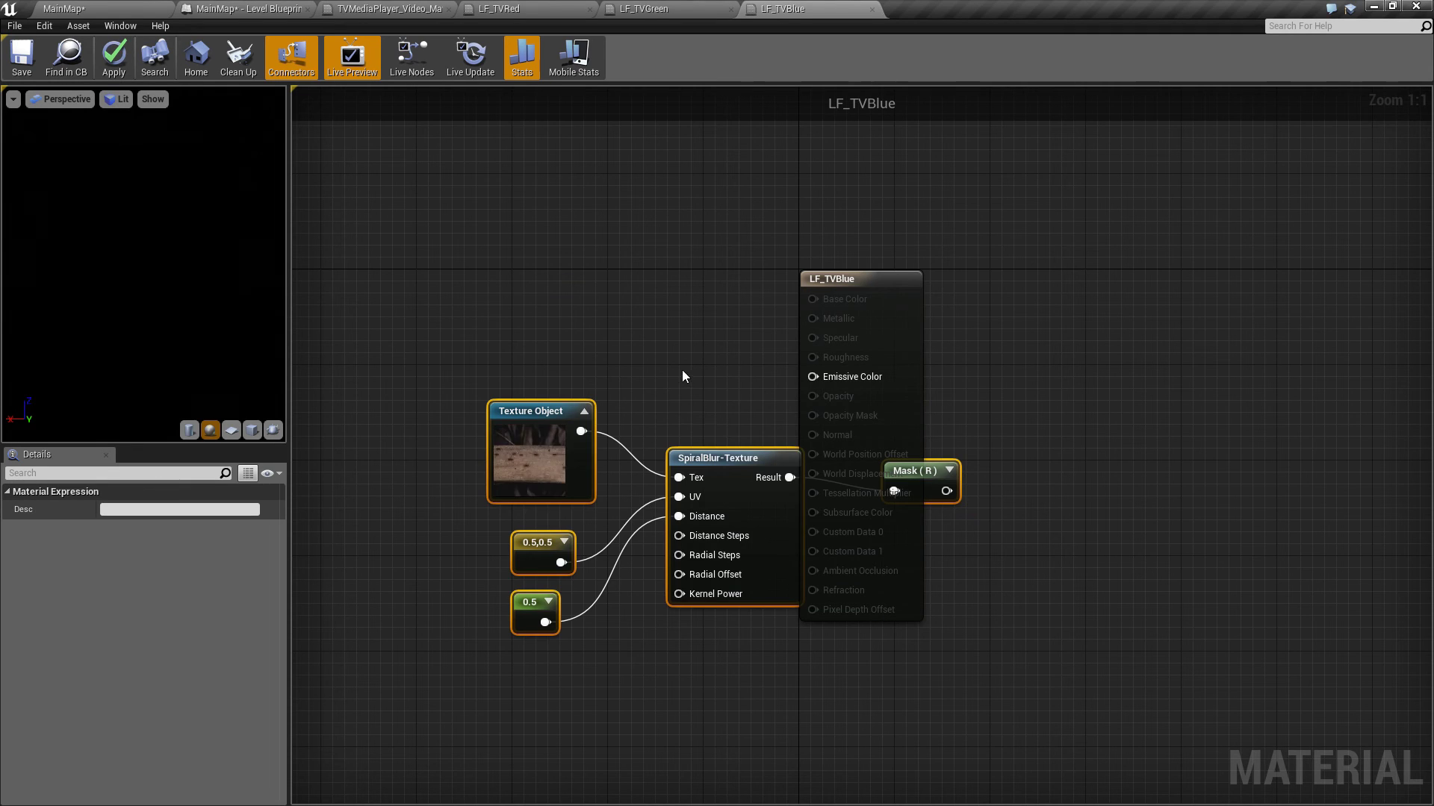
left_click_drag(741, 461, 514, 353)
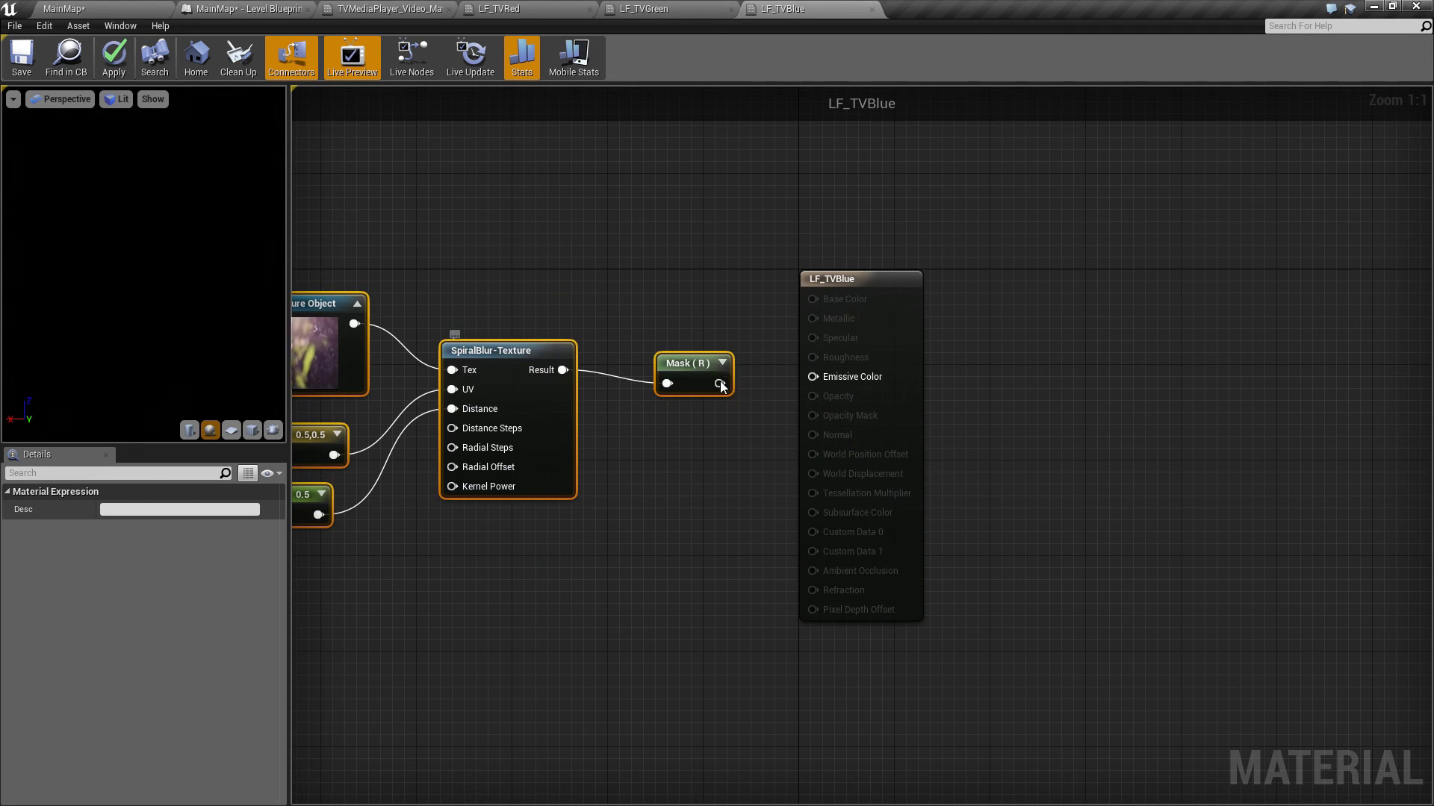
Wire the mask into Emissive Color, keep only the blue channel, save, and return to MainMap
left_click_drag(810, 378, 812, 377)
left_click(683, 364)
left_click(106, 510)
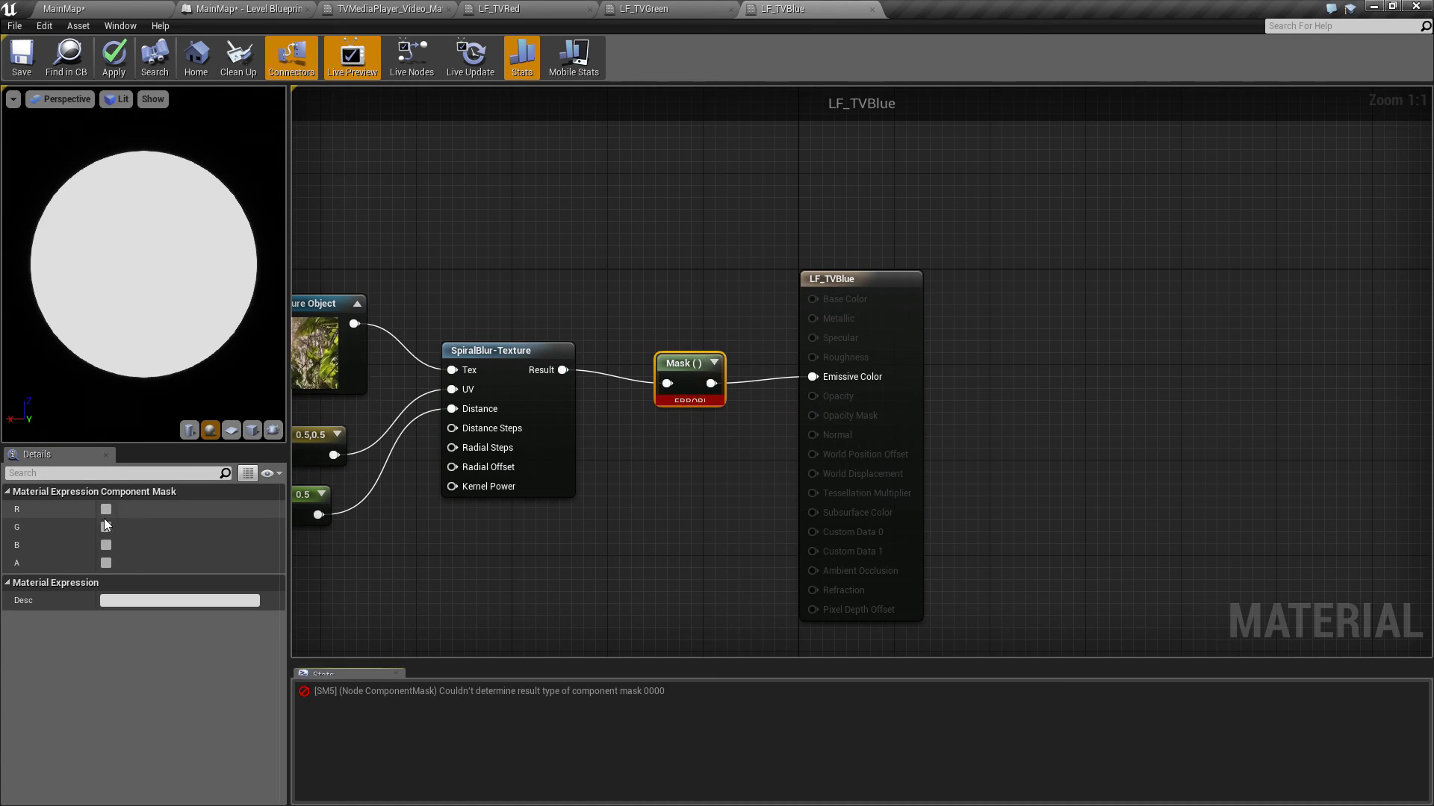
left_click(106, 545)
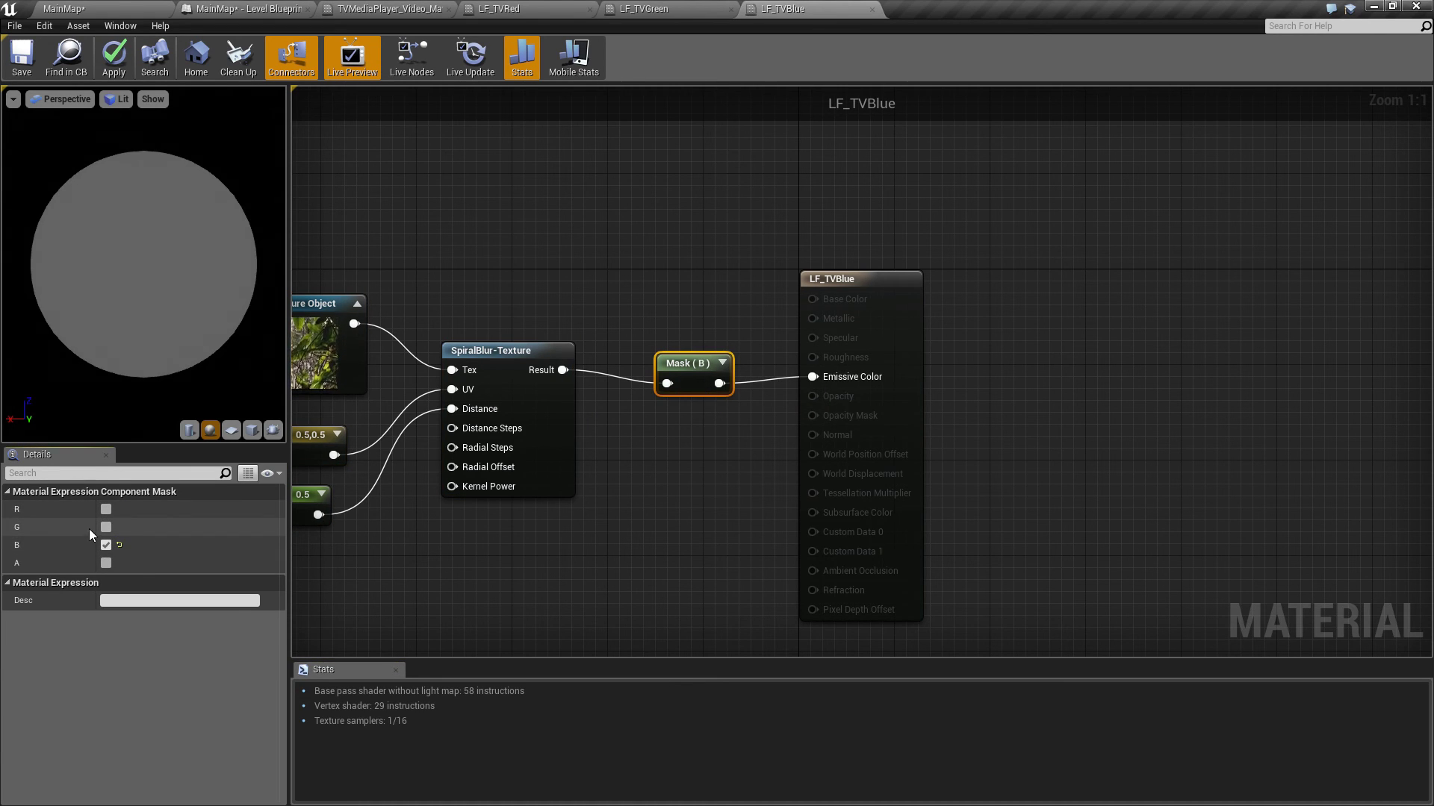
left_click(24, 60)
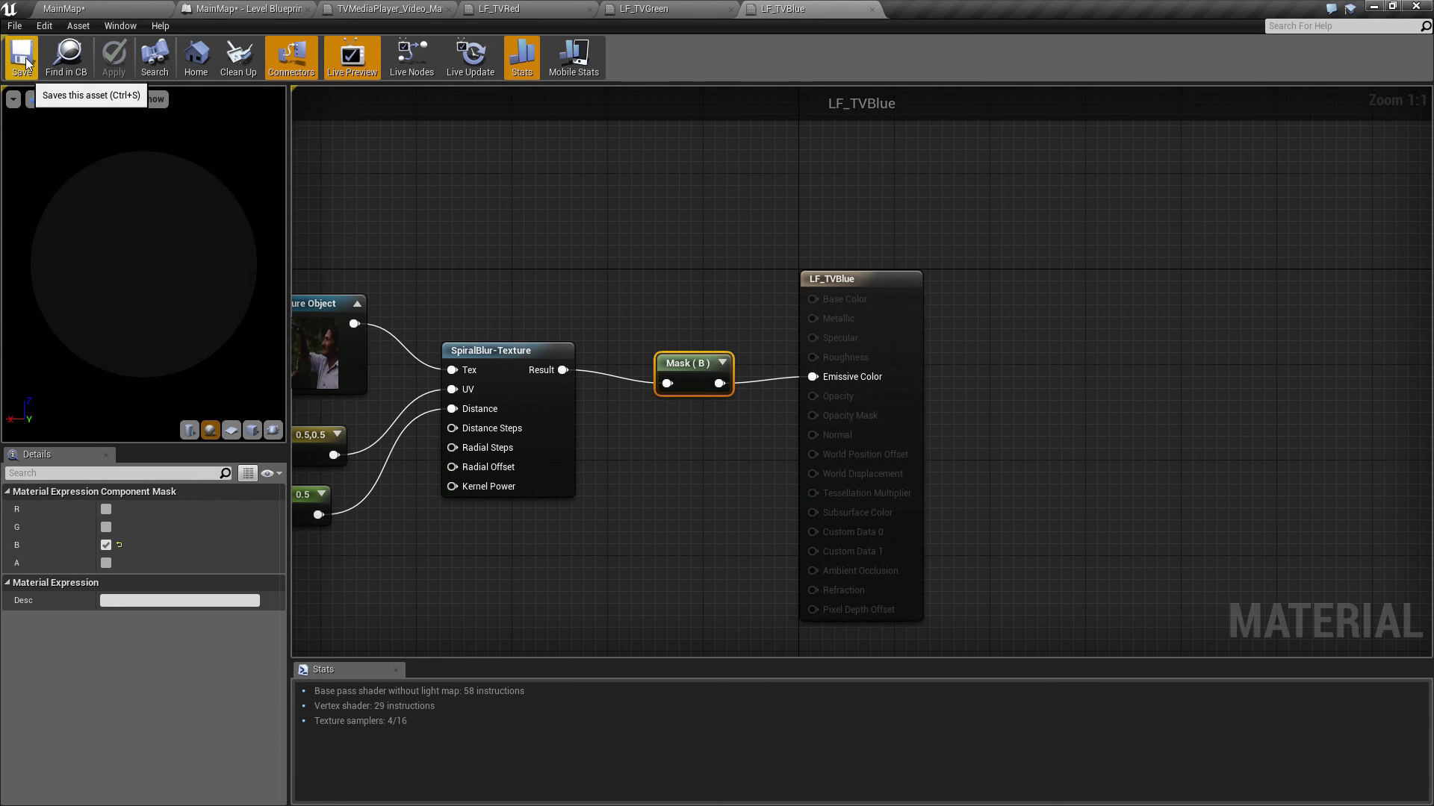
left_click(125, 10)
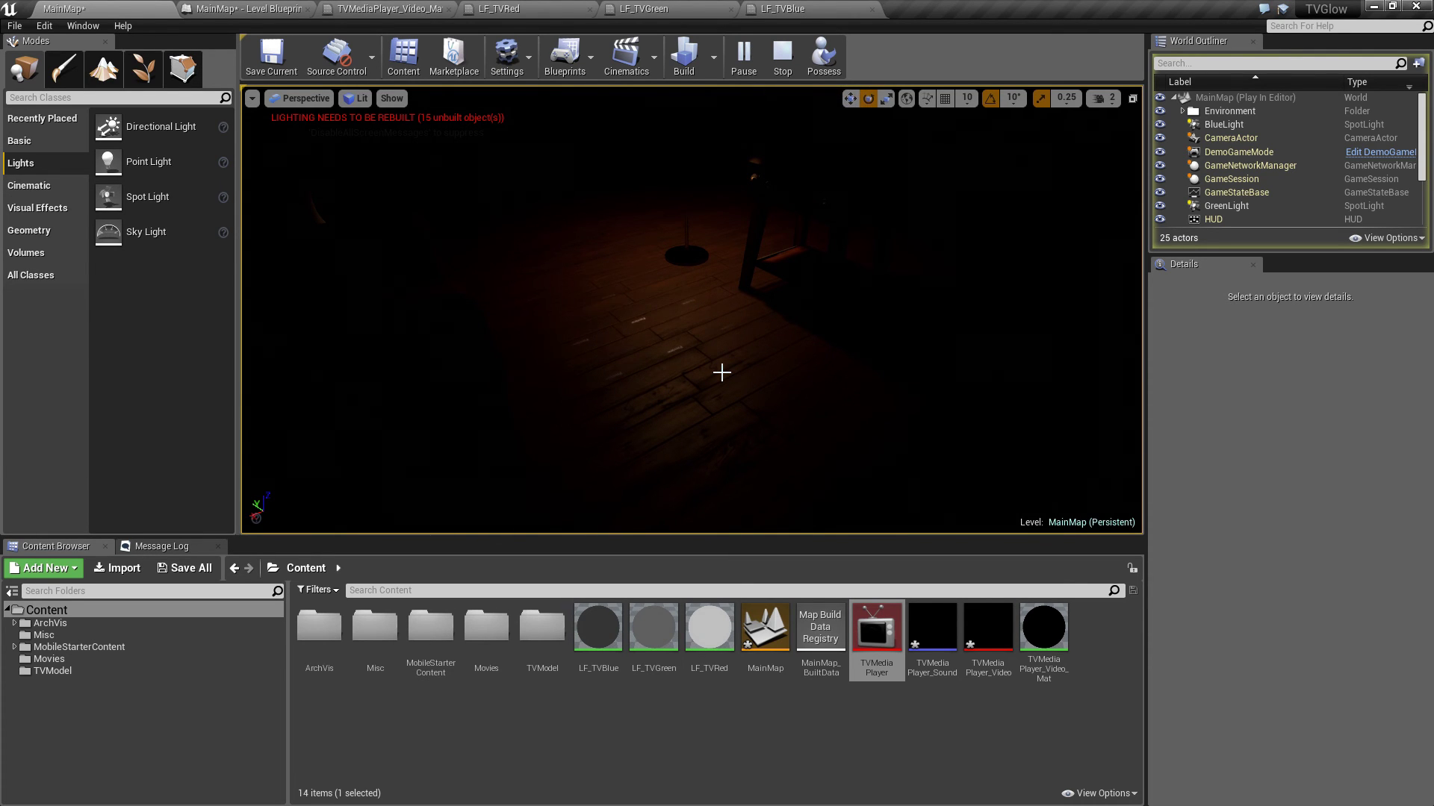
Stop play and parent GreenLight and BlueLight under RedLight in the World Outliner
left_click(782, 53)
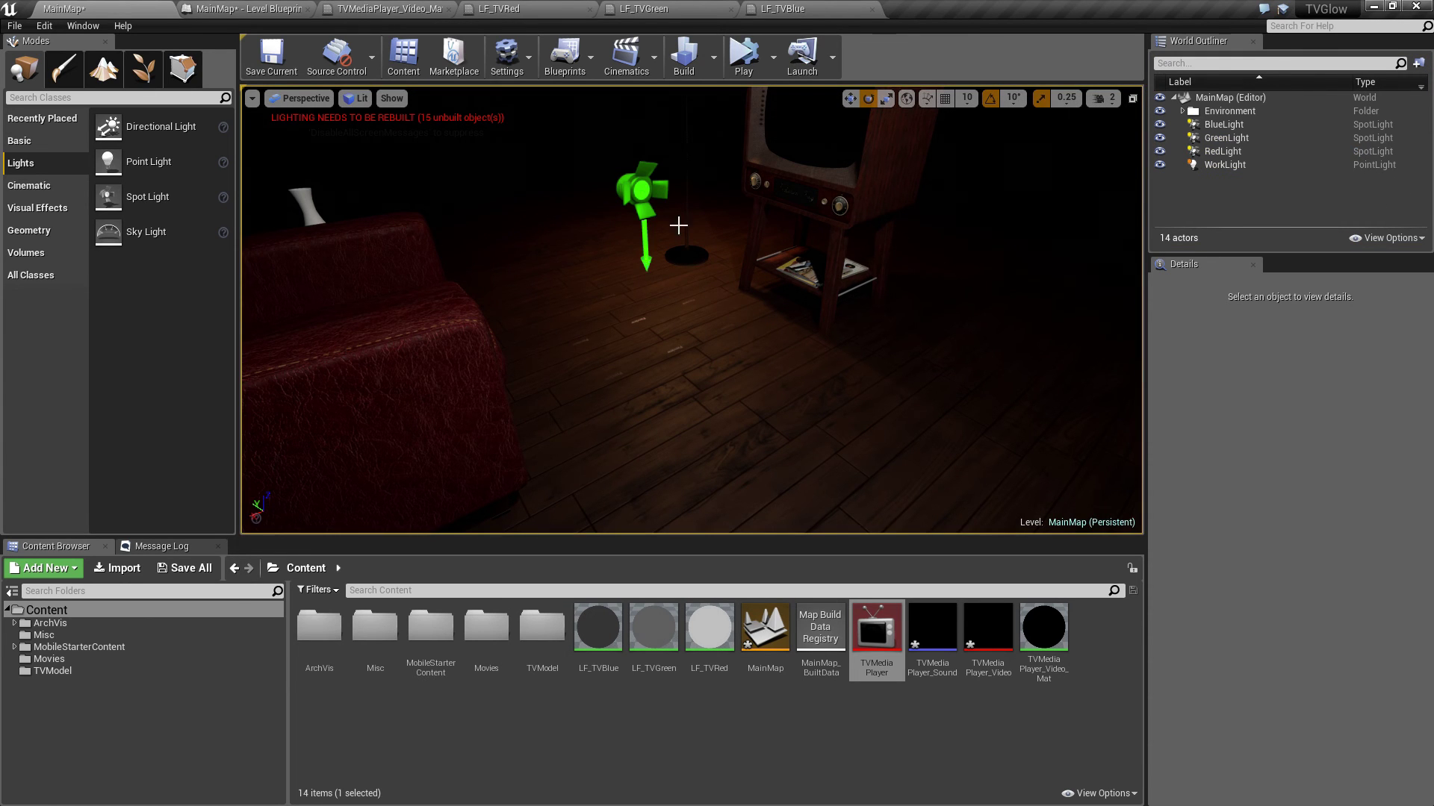
left_click(649, 193)
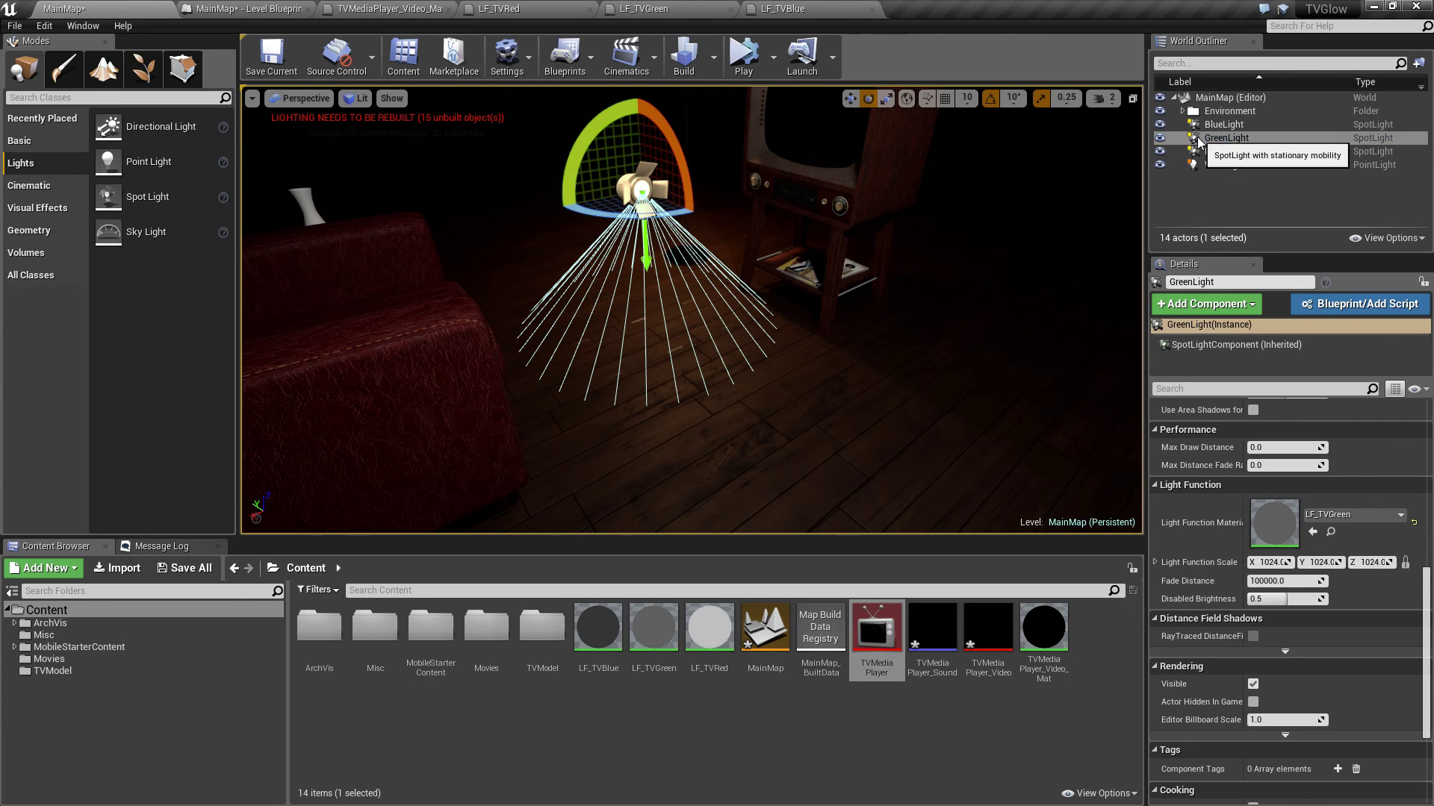
mouse_move(1199, 140)
left_mouse_down()
mouse_move(1218, 153)
mouse_move(1222, 128)
mouse_move(1225, 144)
left_mouse_up()
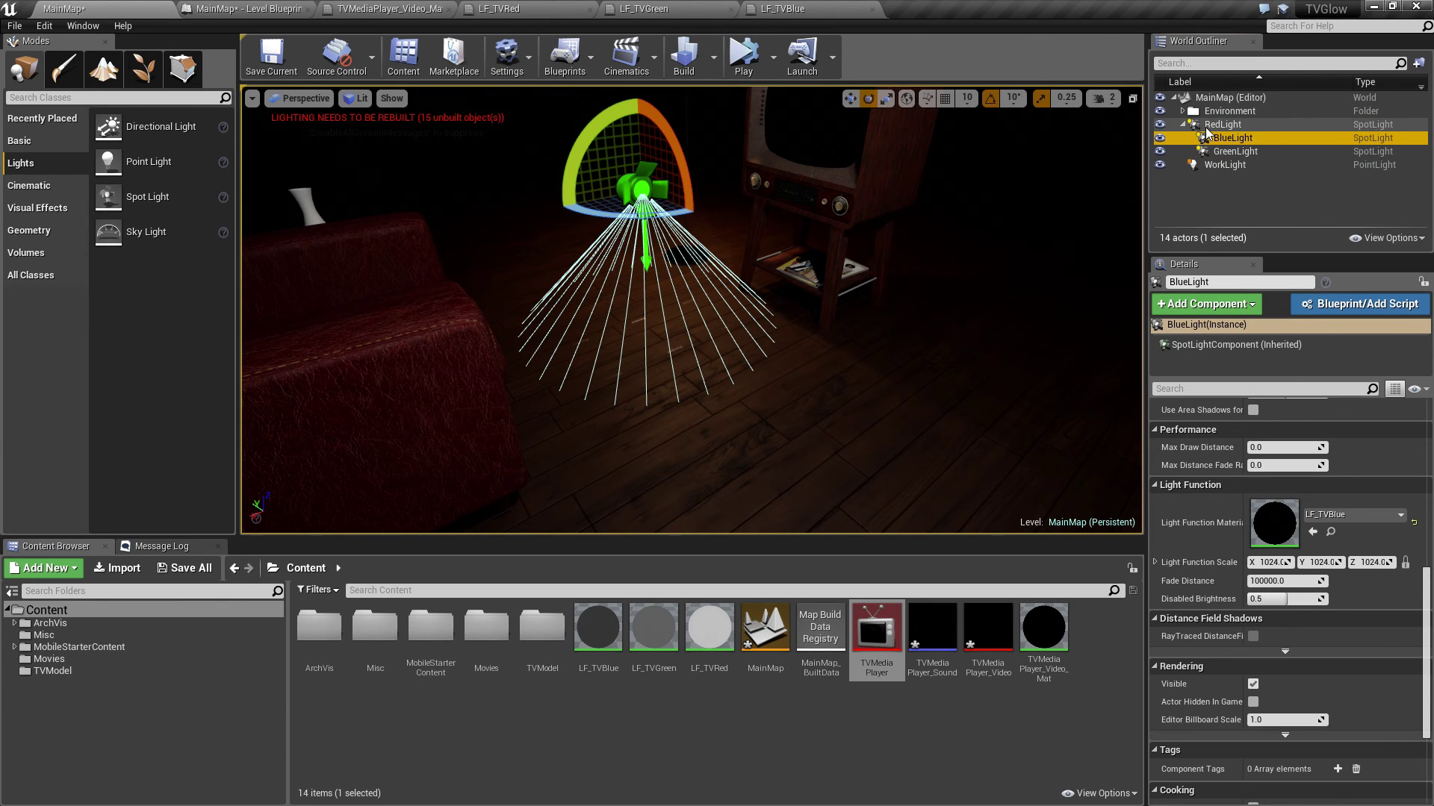
Rotate RedLight so it shines out from the TV into the room, and frame it
left_click(1197, 128)
left_click_drag(594, 133, 717, 149)
key("w")
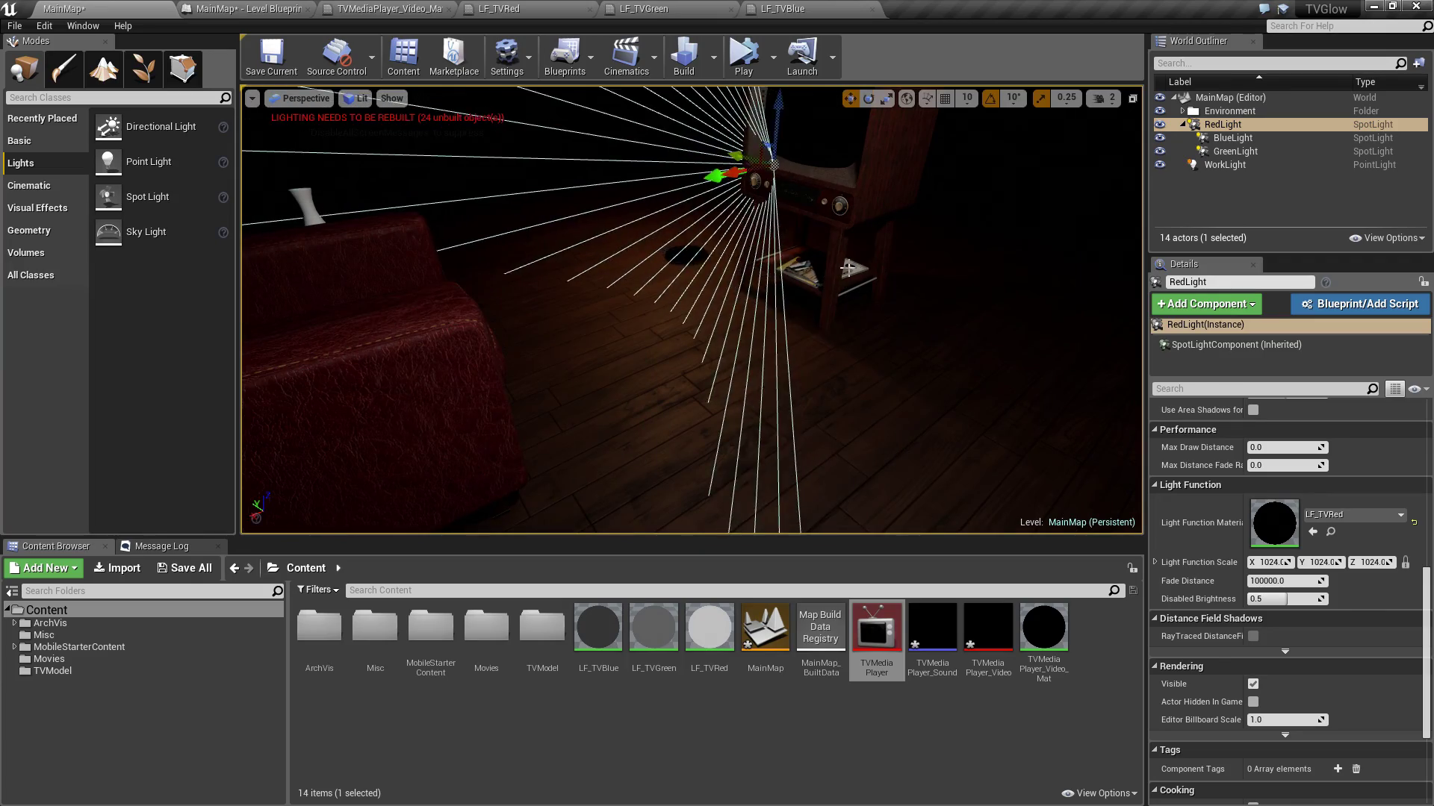
key("f")
right_click_drag(719, 262, 759, 341)
Give RedLight, BlueLight and GreenLight an Outer Cone Angle of 85
left_click(1221, 127)
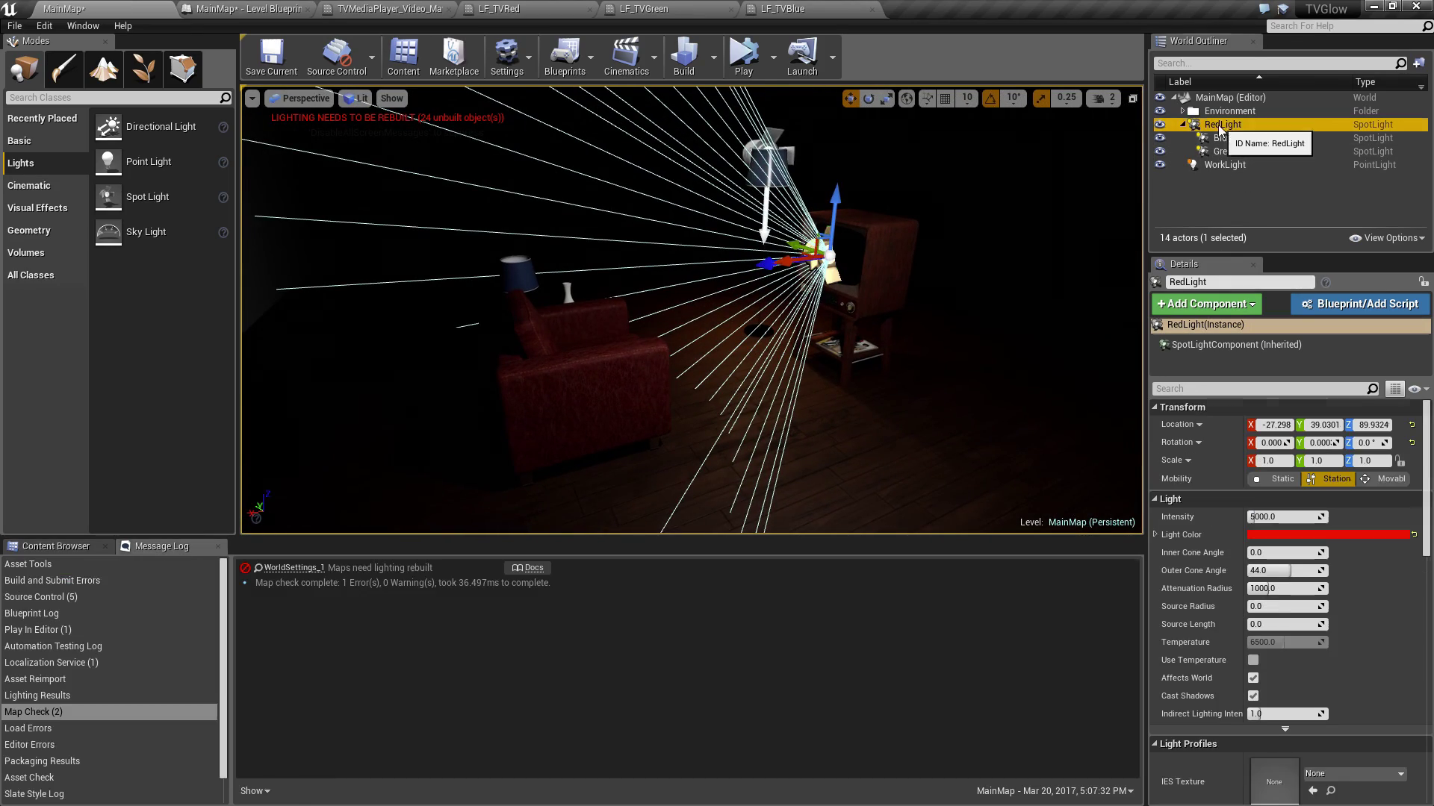
left_click(1224, 139, "ctrl")
left_click(1223, 151, "ctrl")
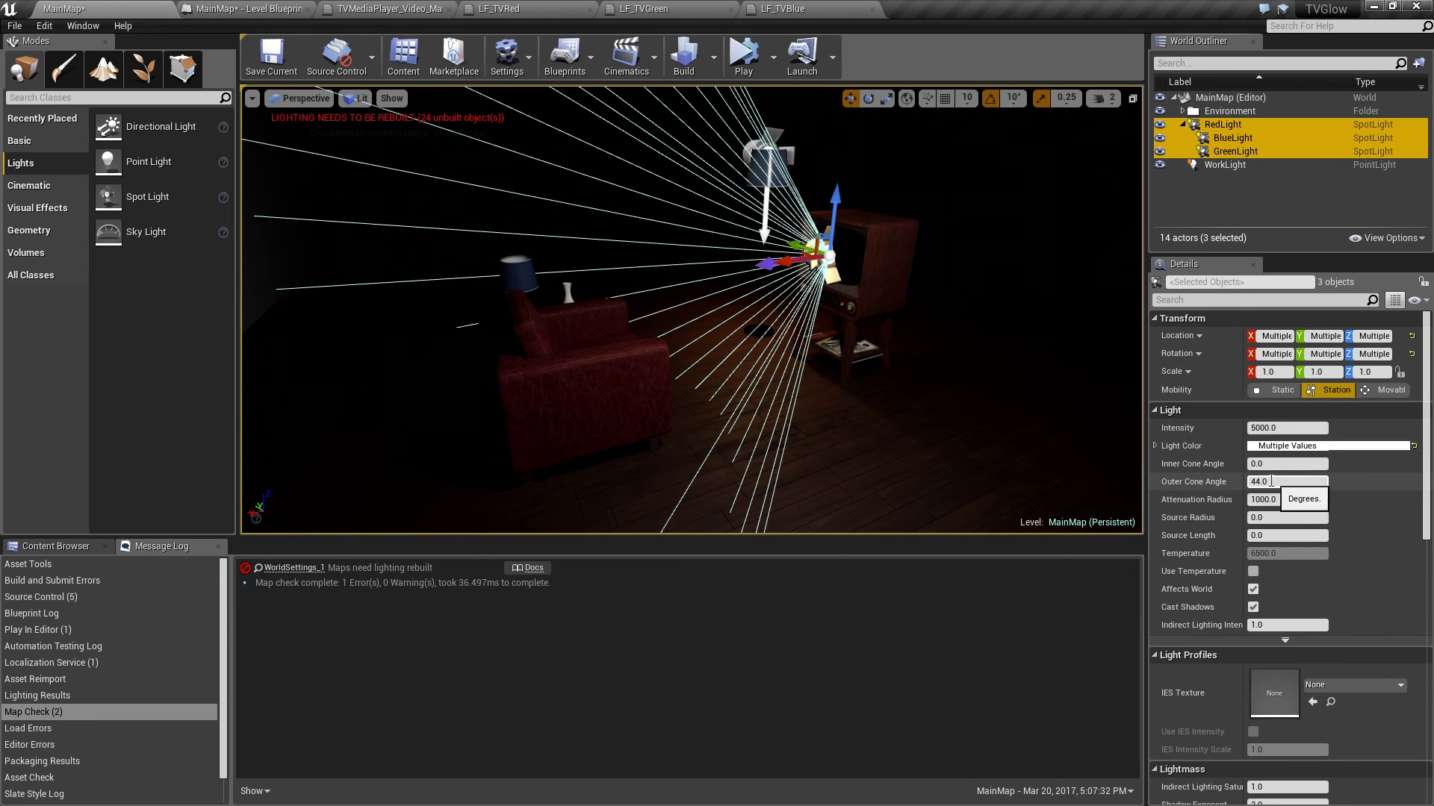
left_click(1230, 484)
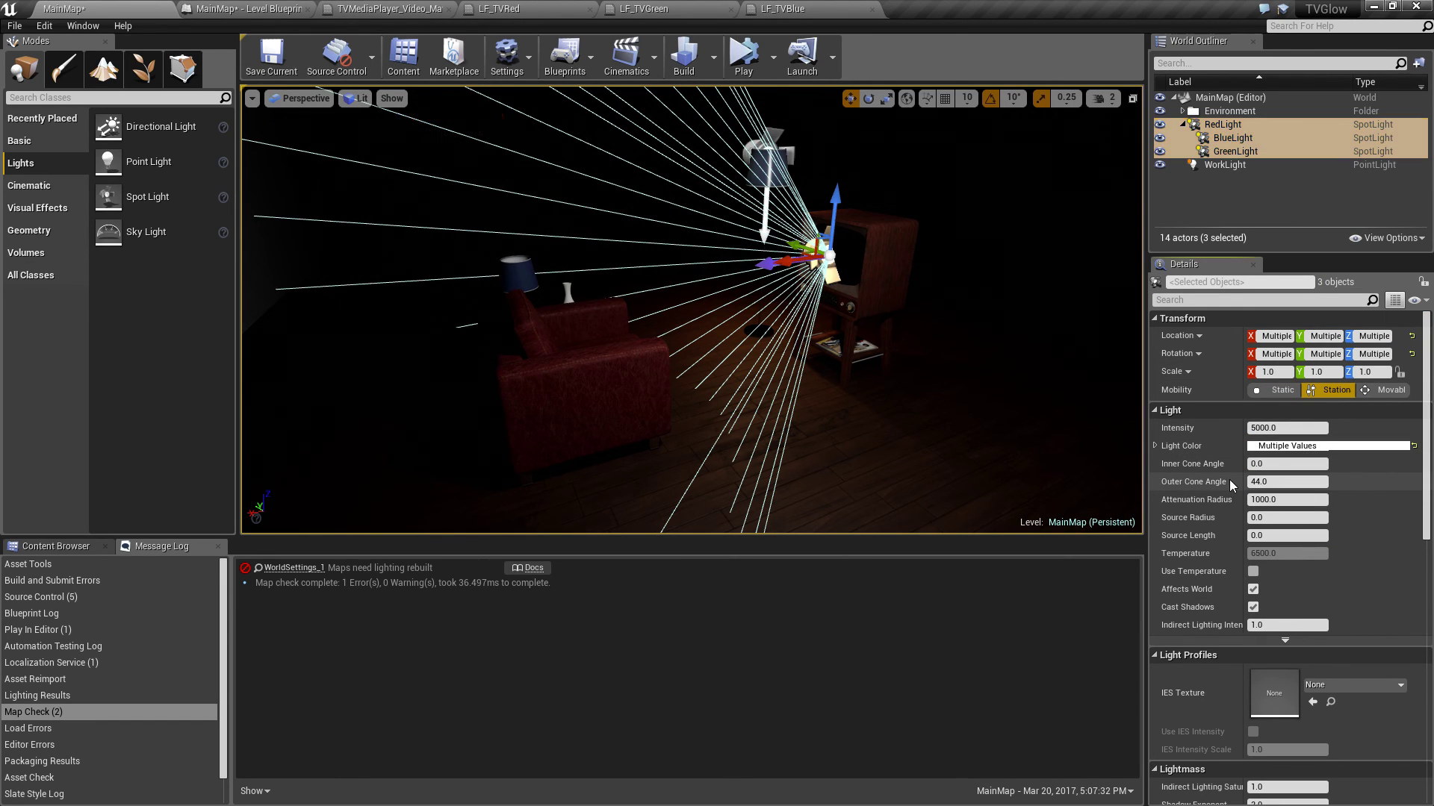
left_click(1269, 481)
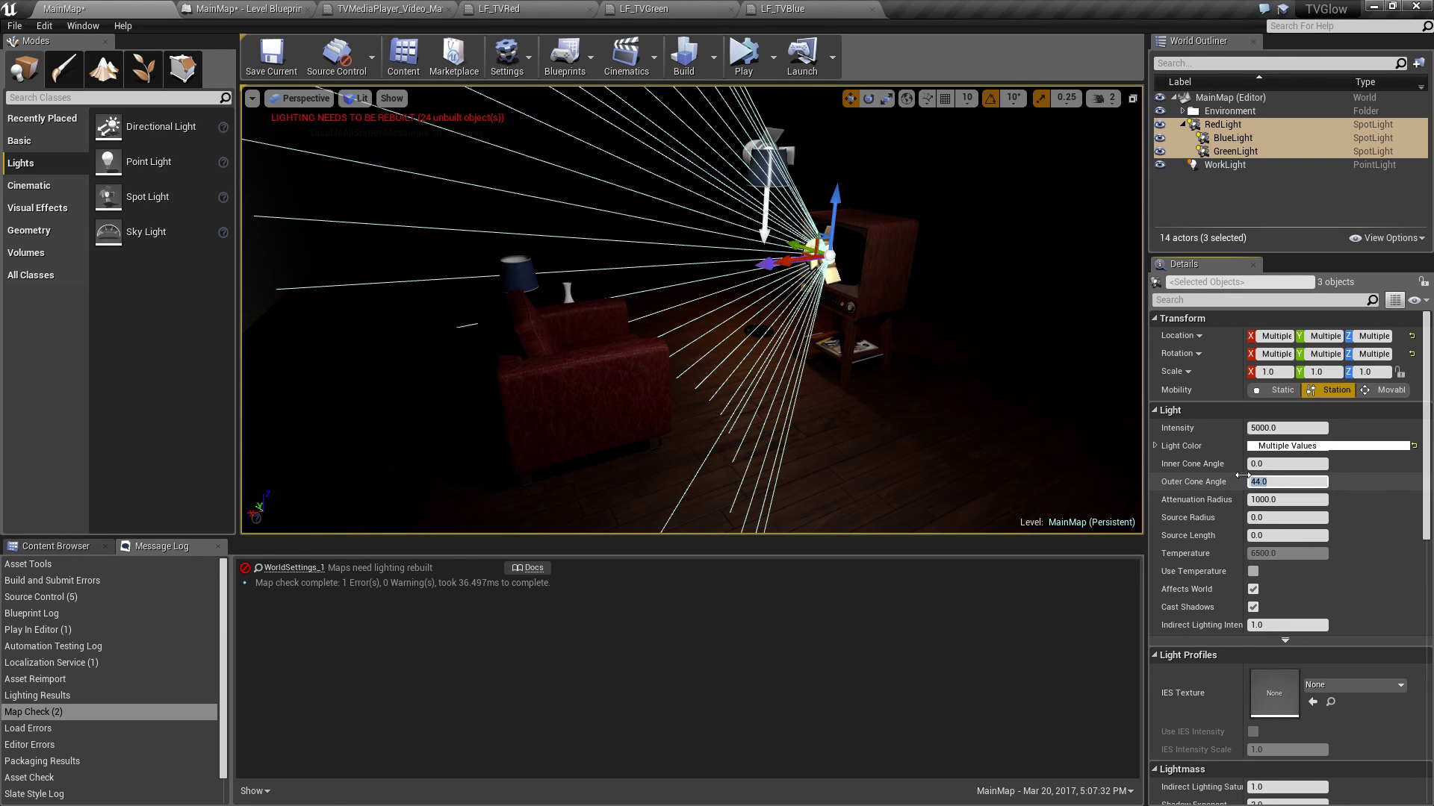
type("85")
key("Return")
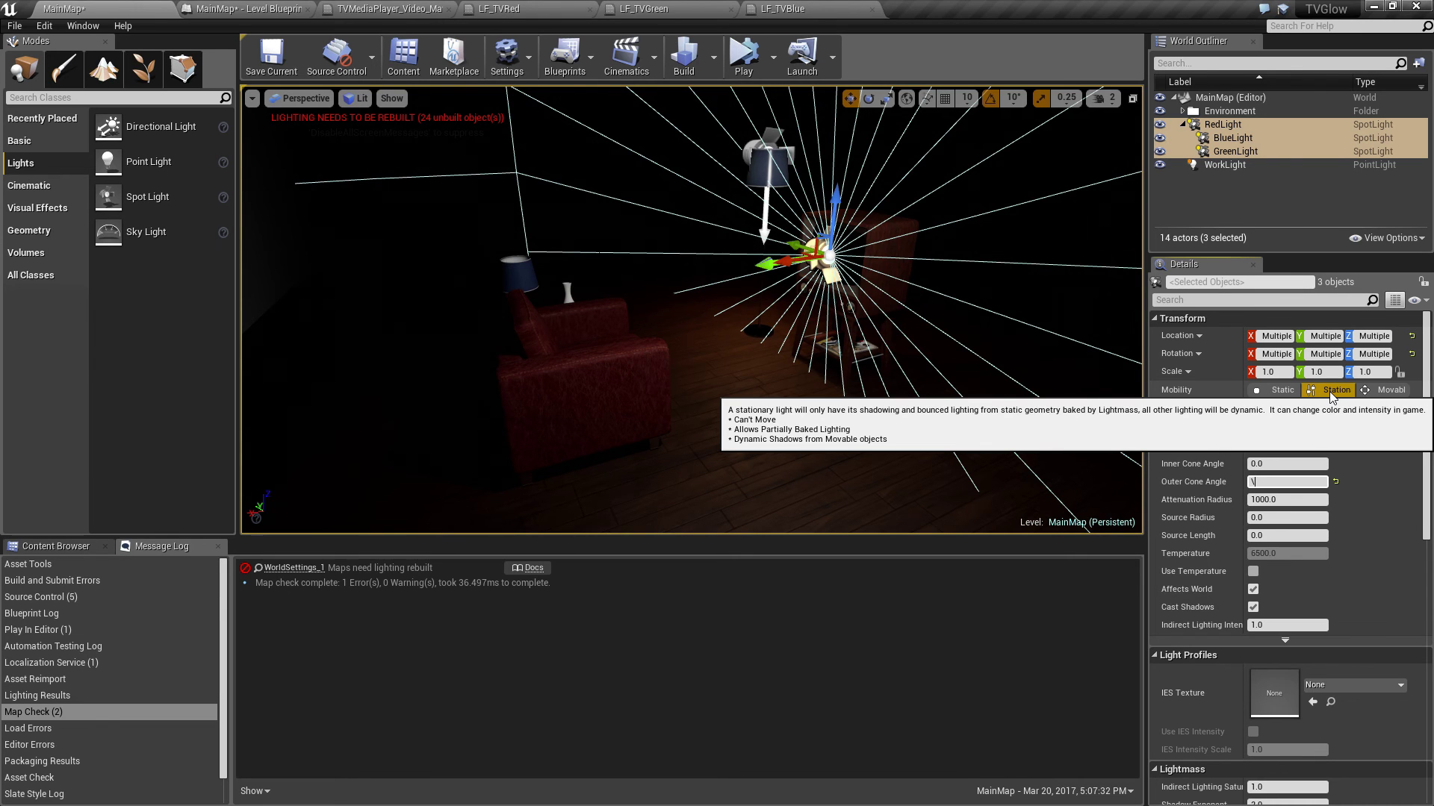
mouse_move(1002, 356)
right_mouse_down()
mouse_move(941, 336)
mouse_move(1002, 355)
right_mouse_up()
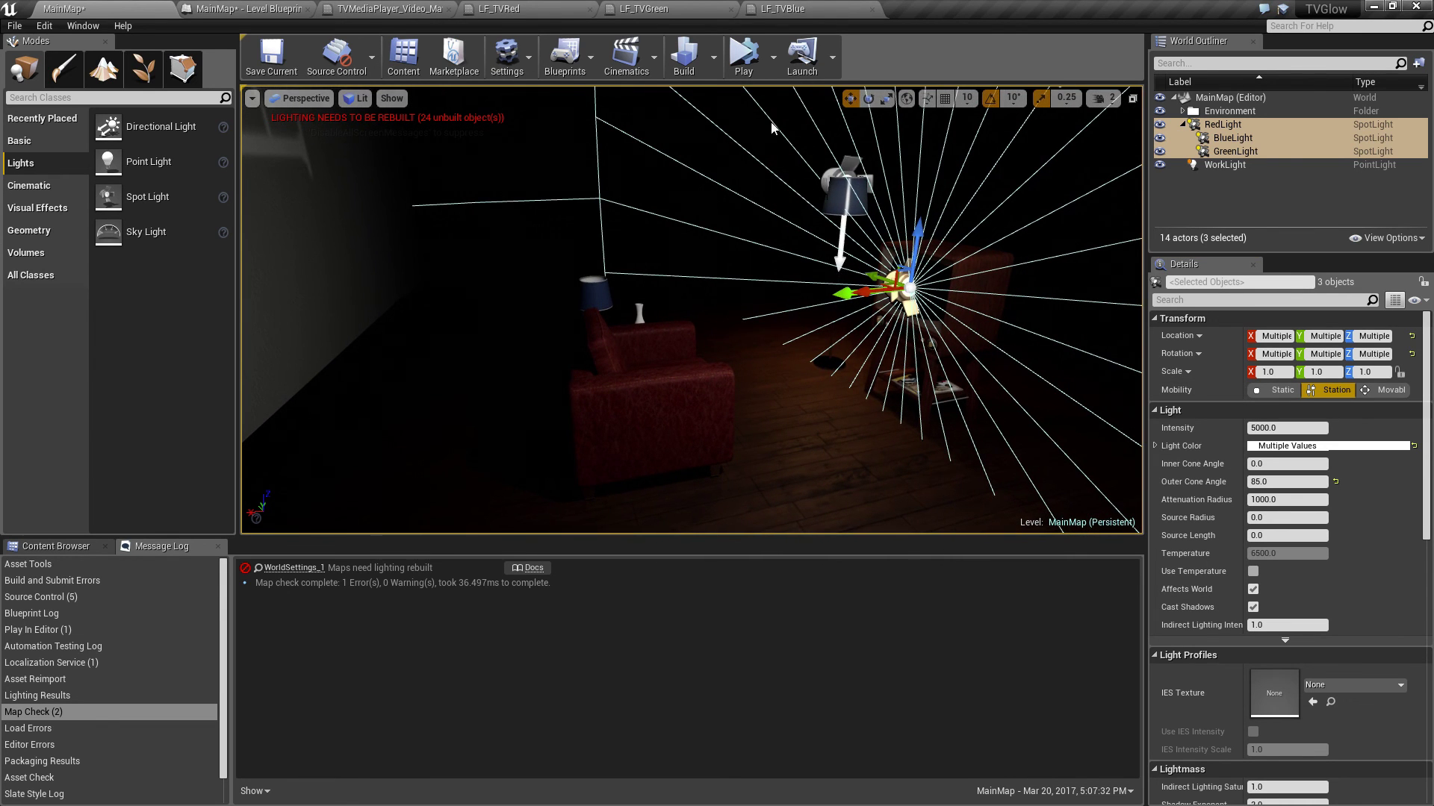
Rebuild the level lighting and do a quick simulate test run
left_click(684, 60)
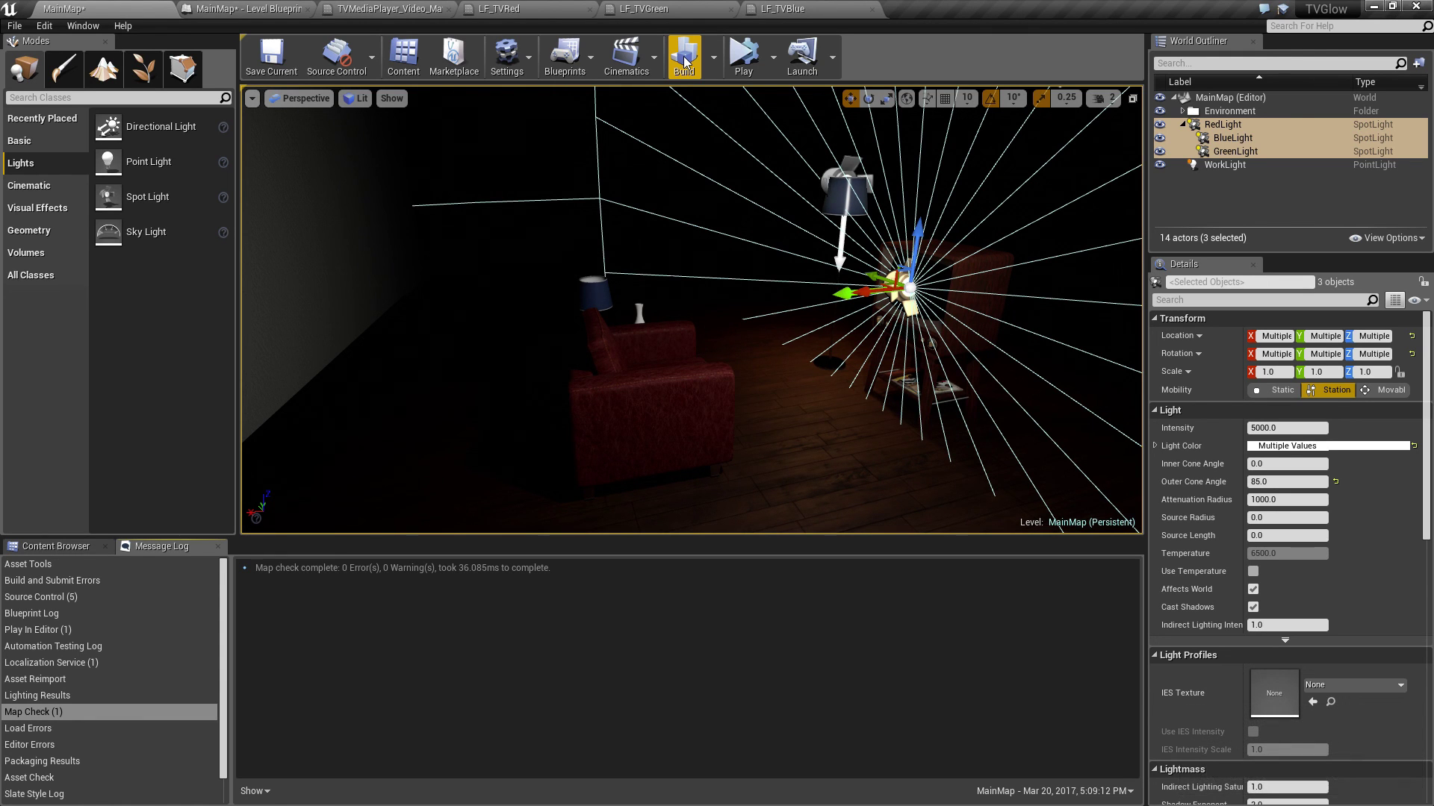
left_click(747, 54)
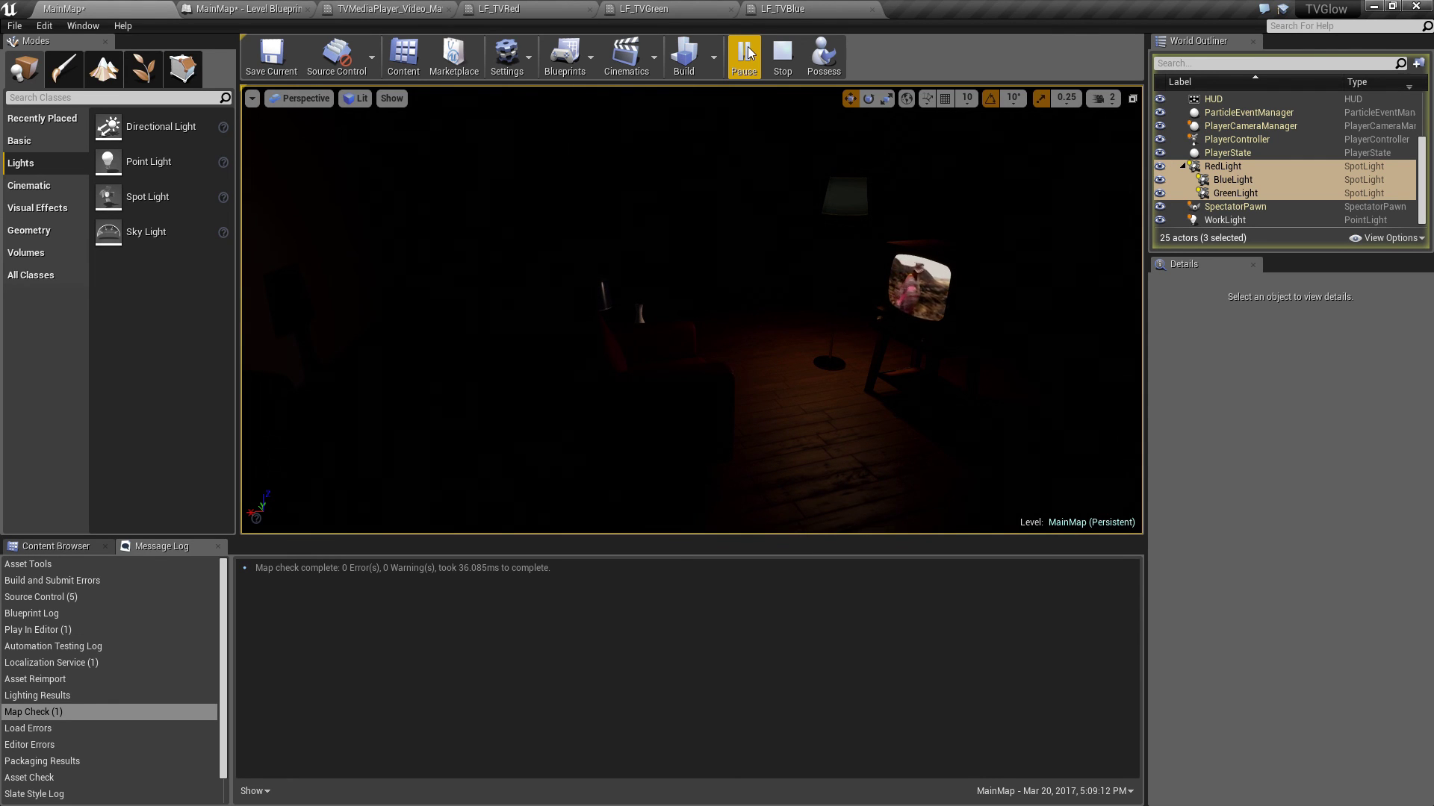
left_click(782, 54)
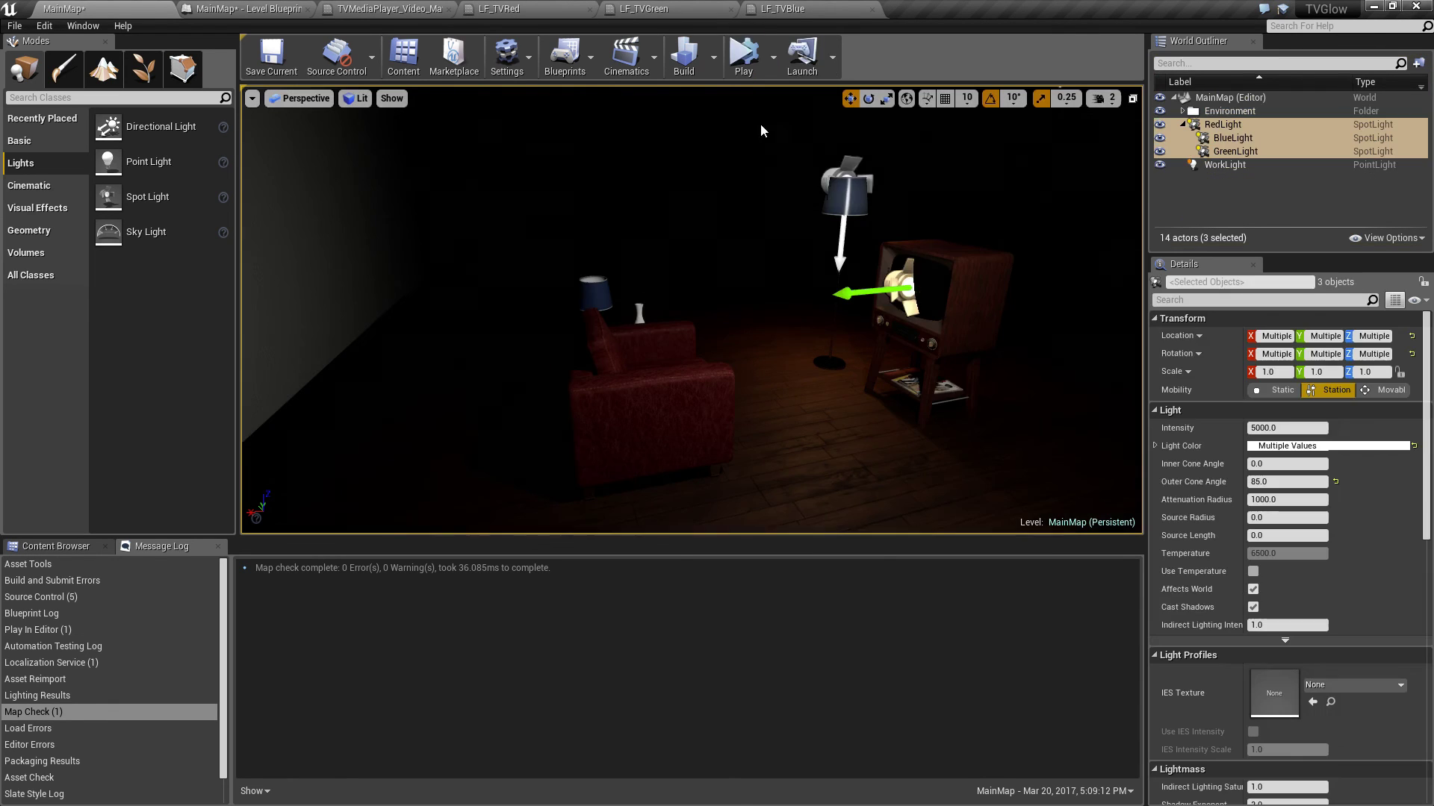
Set the Intensity of RedLight, BlueLight and GreenLight to 30000
left_click(1197, 126)
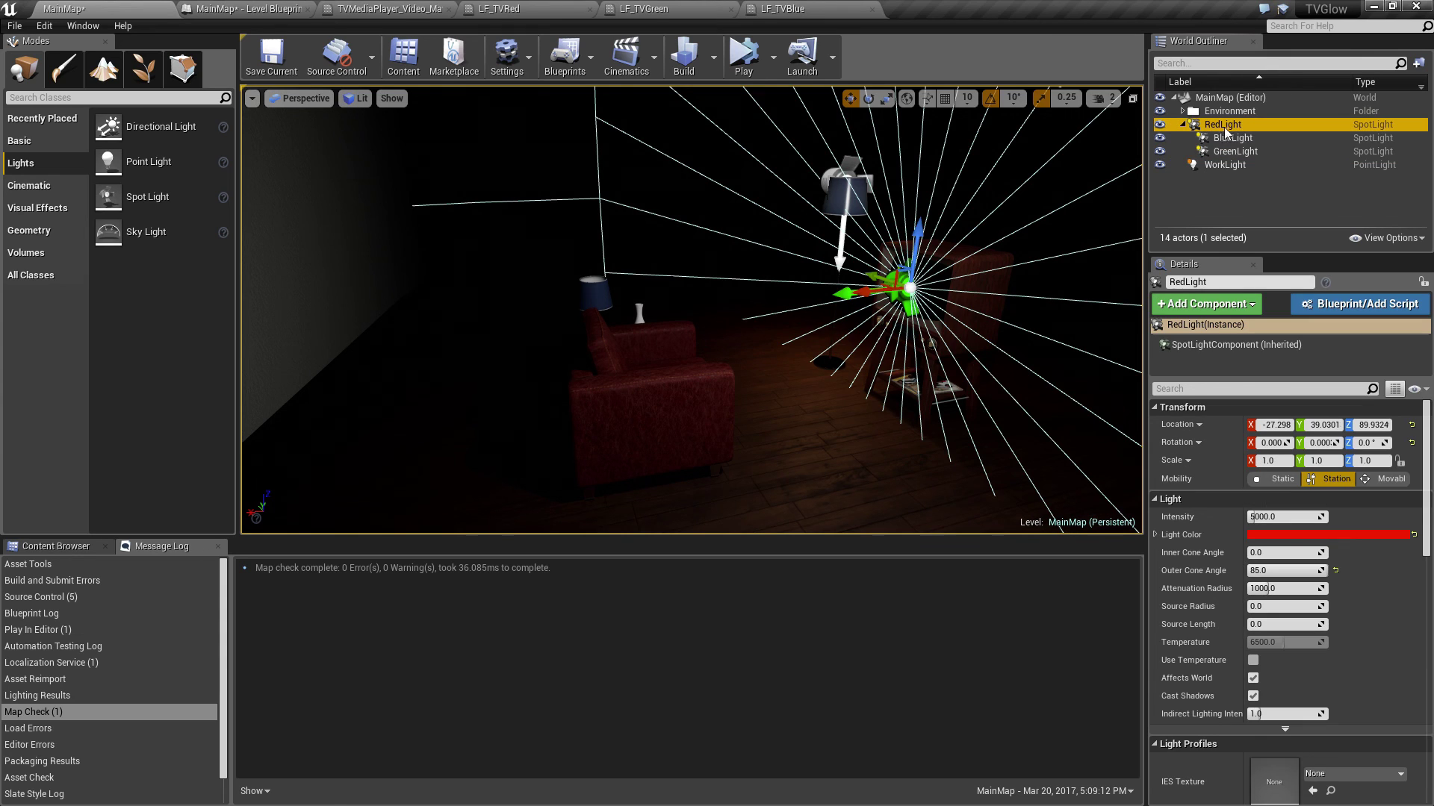
left_click(1233, 140, "ctrl")
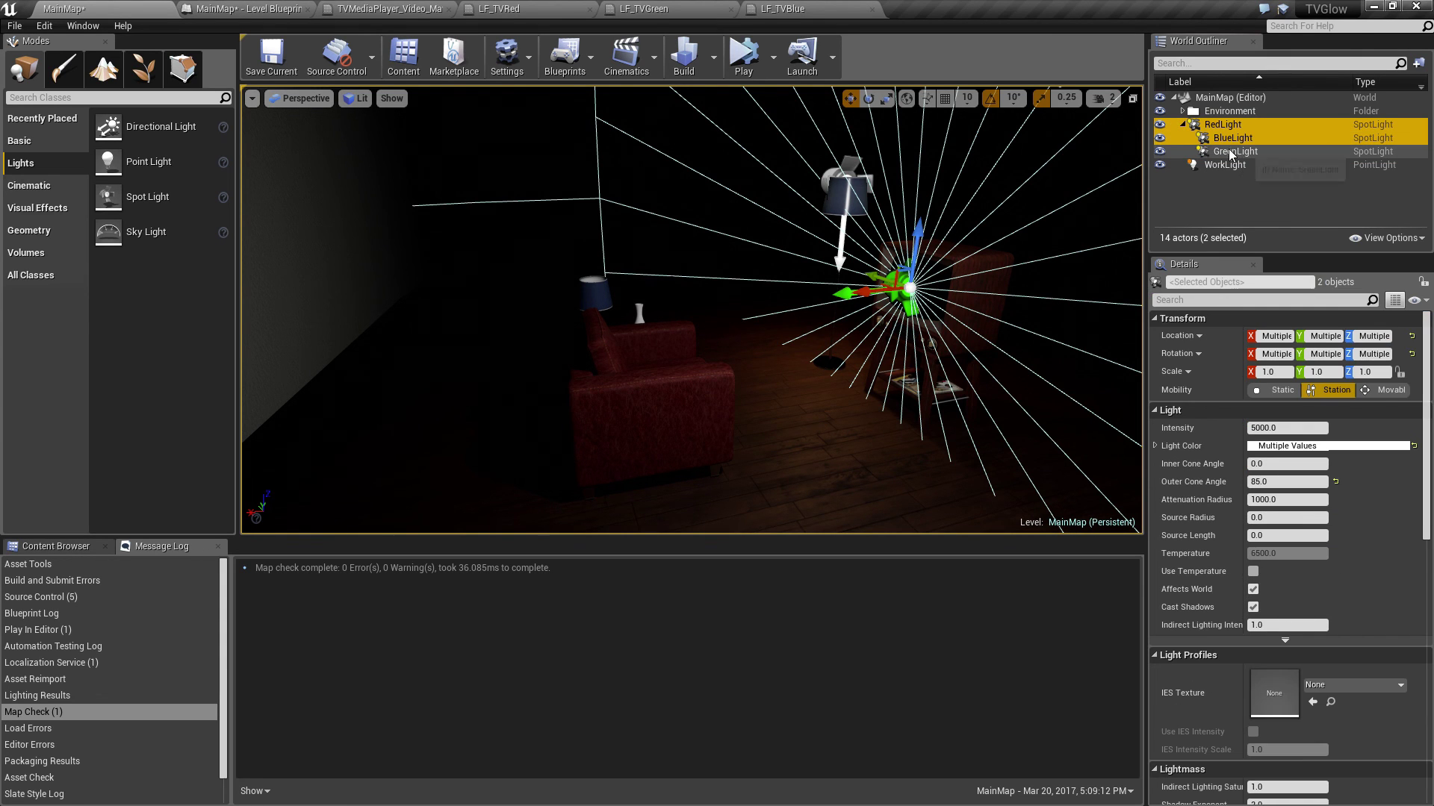
left_click(1233, 151, "ctrl")
left_click(1297, 428)
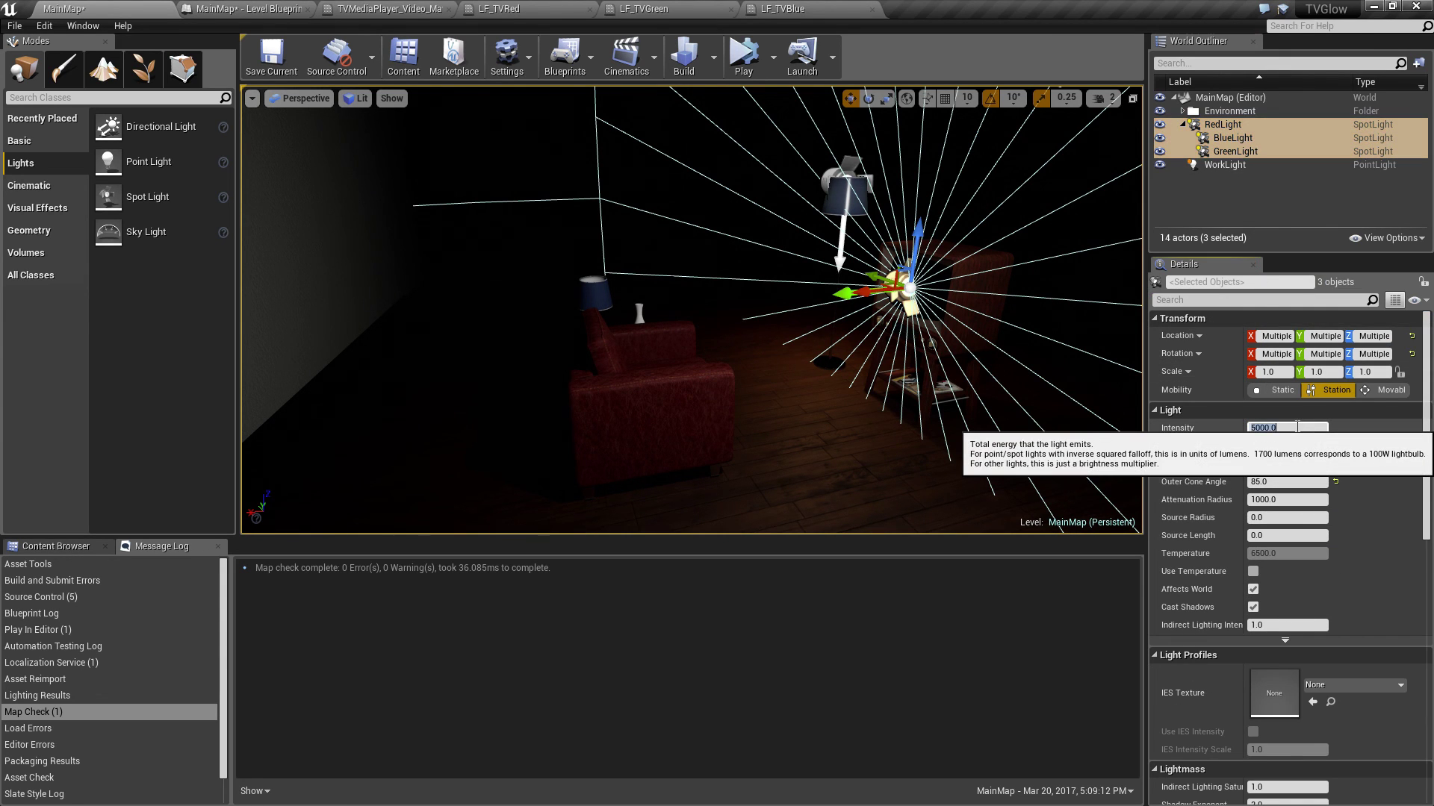
type("30")
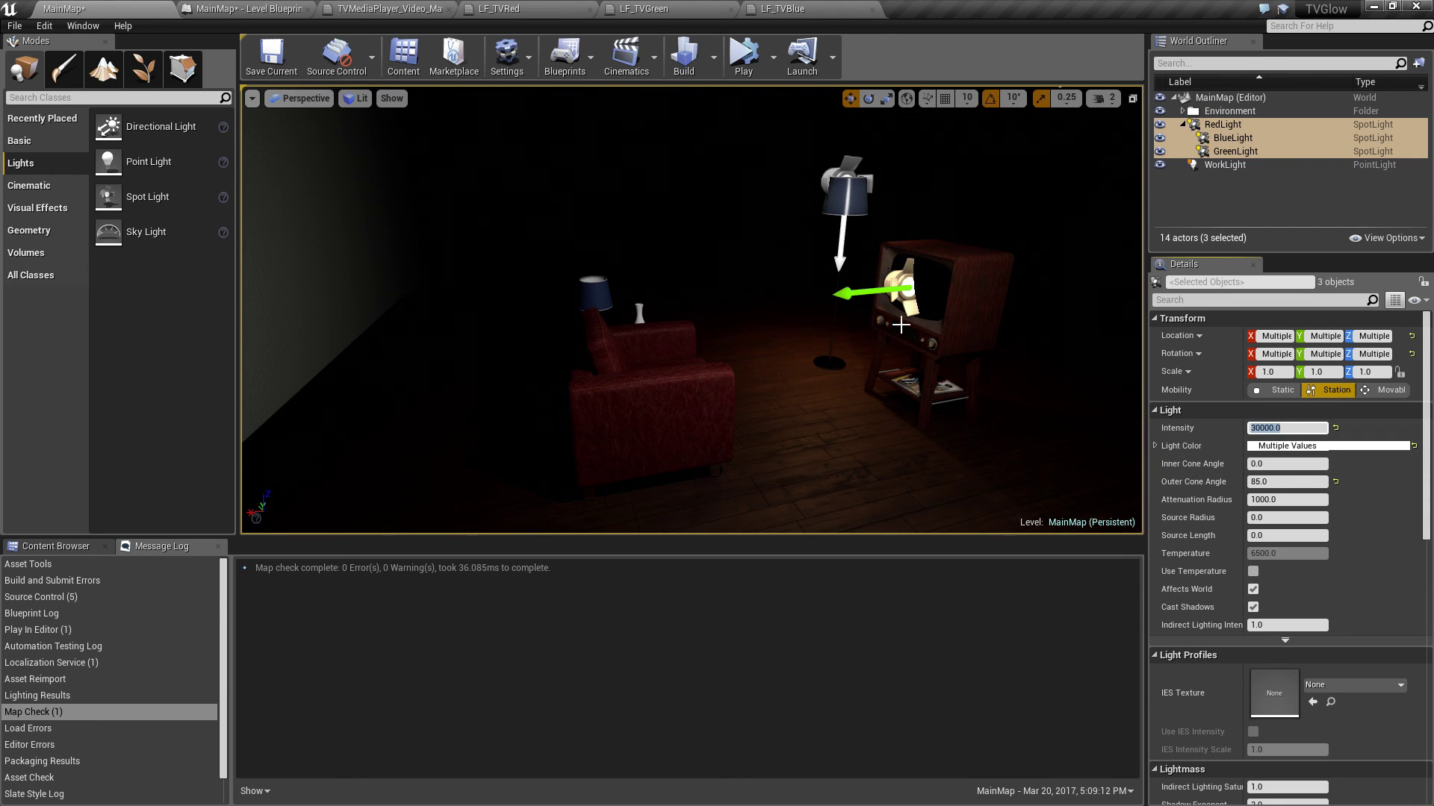
key("Escape")
Play MainMap in the selected viewport and switch it to full-screen with F11
left_click(773, 65)
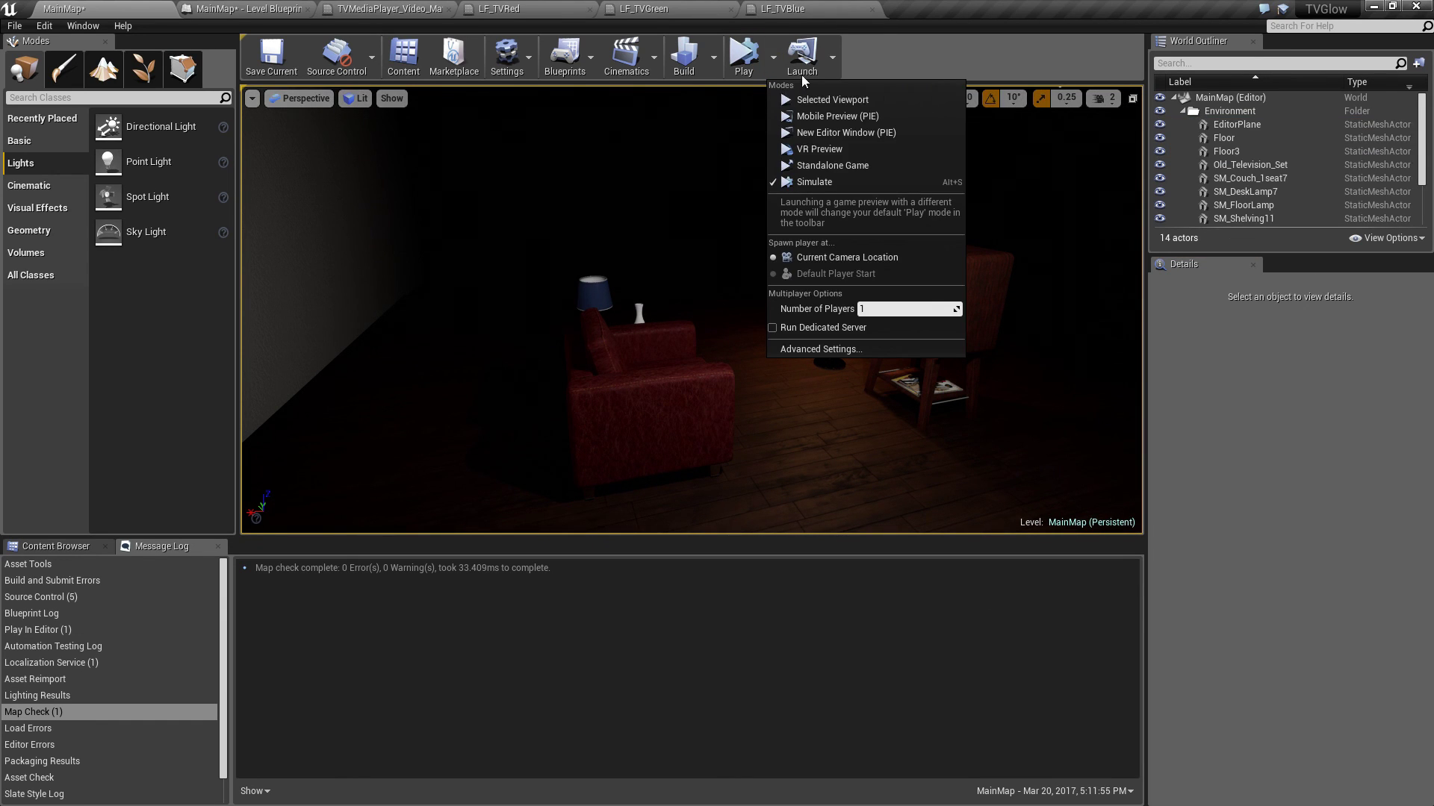
left_click(830, 101)
left_click(750, 286)
key("F11")
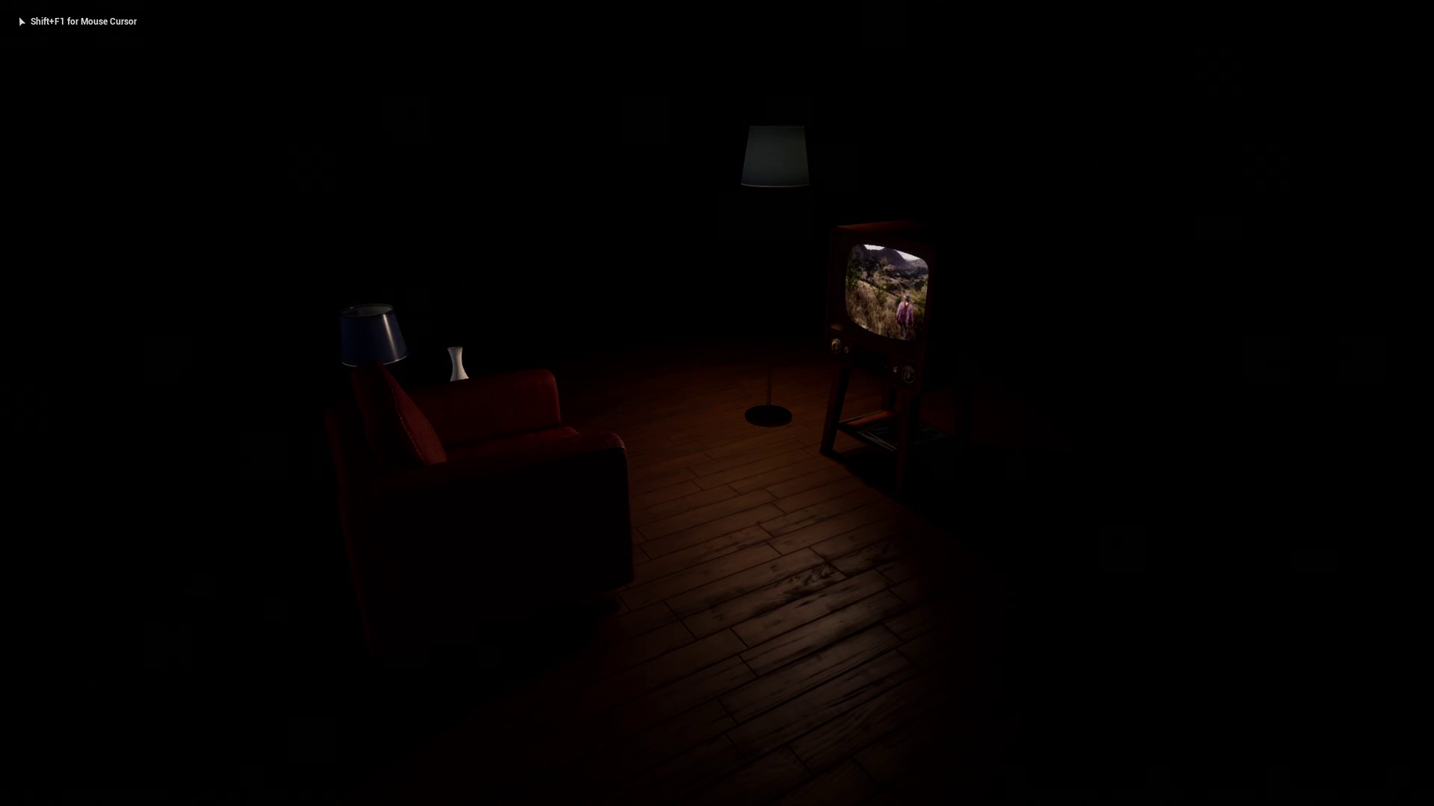